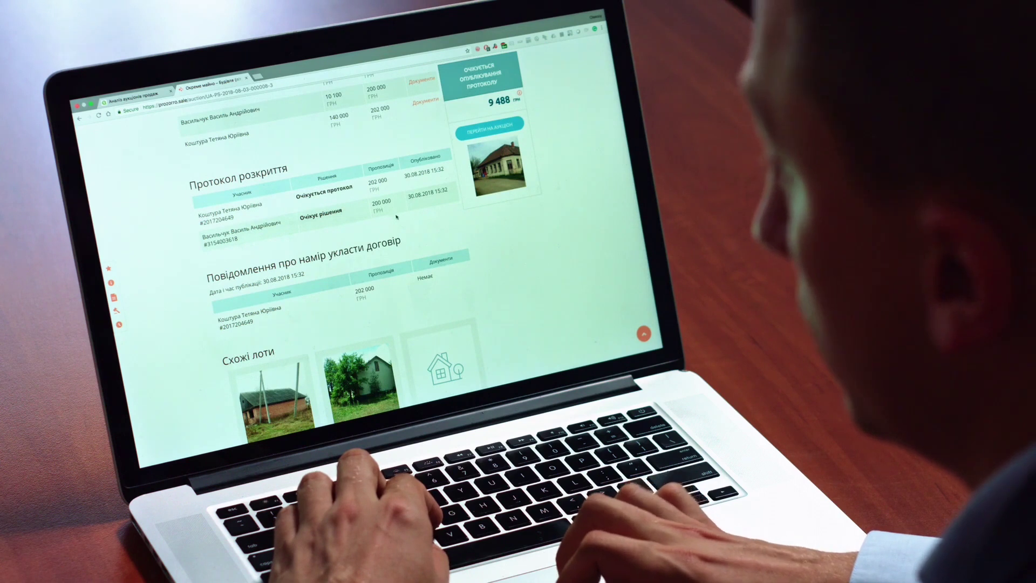
{"action": "scroll", "coordinate": [397, 176], "scroll_direction": "up", "scroll_amount": 3}
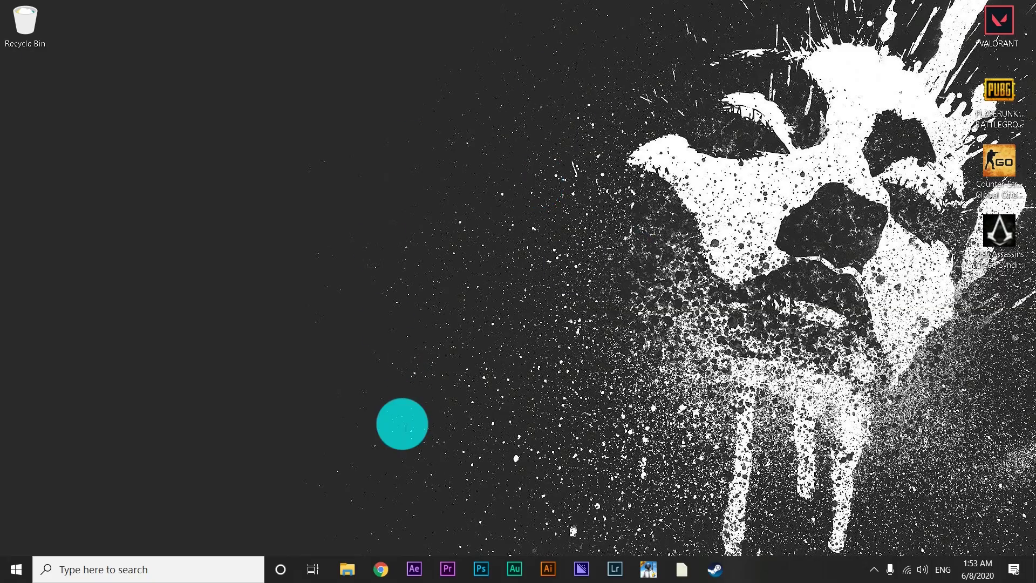
Open This PC in File Explorer and refresh its list of folders and drives
{"action": "left_click", "coordinate": [345, 568]}
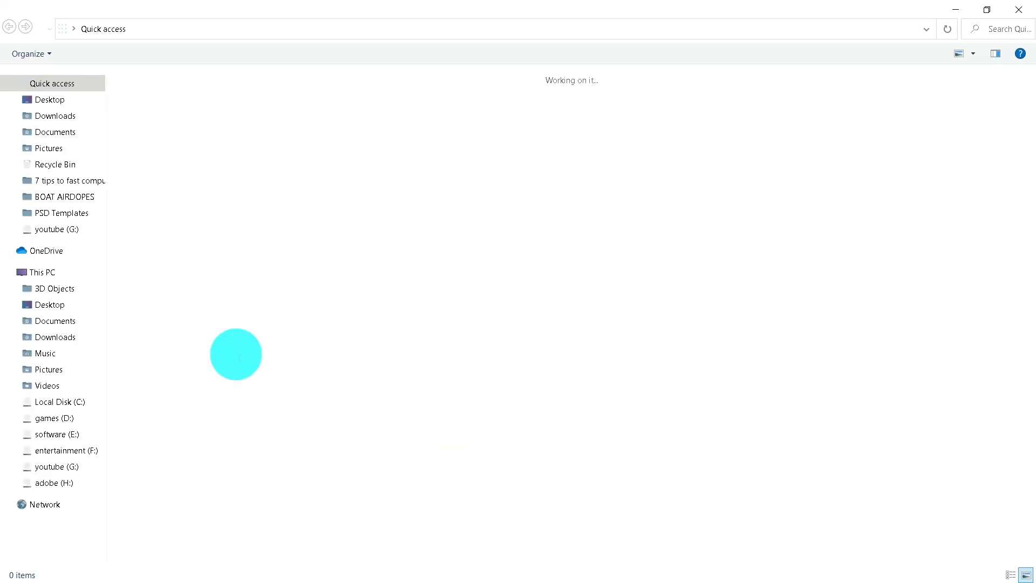
{"action": "left_click", "coordinate": [46, 272]}
{"action": "right_click", "coordinate": [396, 384]}
{"action": "left_click", "coordinate": [429, 438]}
{"action": "right_click", "coordinate": [344, 341]}
{"action": "left_click", "coordinate": [395, 398]}
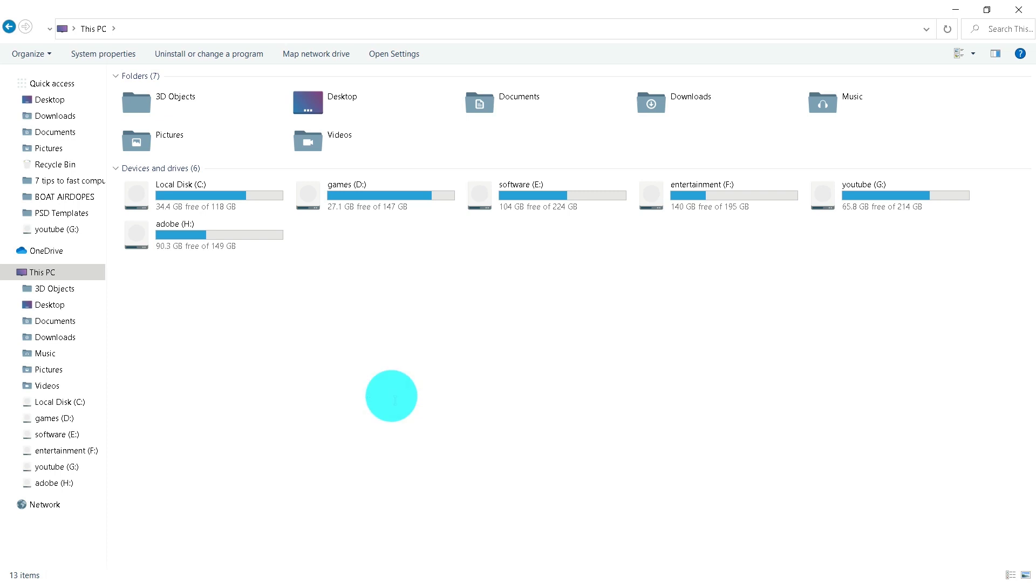
{"action": "left_click", "coordinate": [213, 188]}
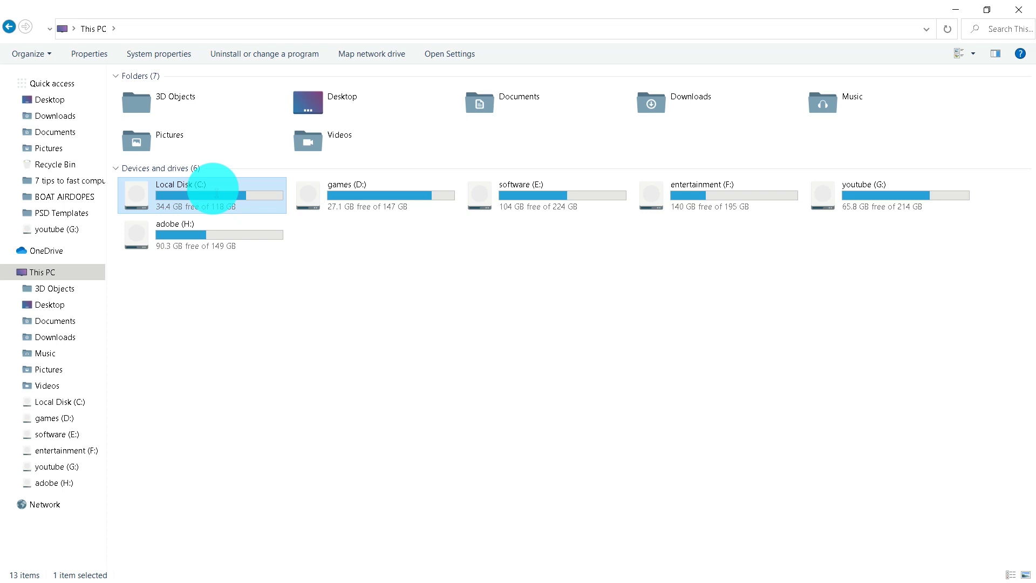
{"action": "left_click", "coordinate": [334, 386]}
{"action": "left_click", "coordinate": [232, 205]}
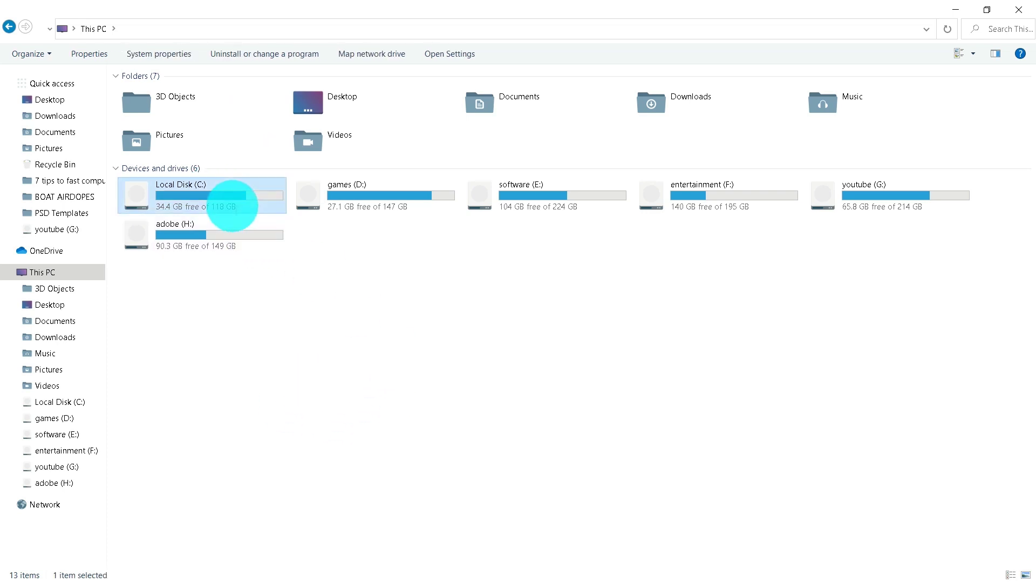
{"action": "right_click", "coordinate": [485, 324]}
{"action": "left_click", "coordinate": [546, 386]}
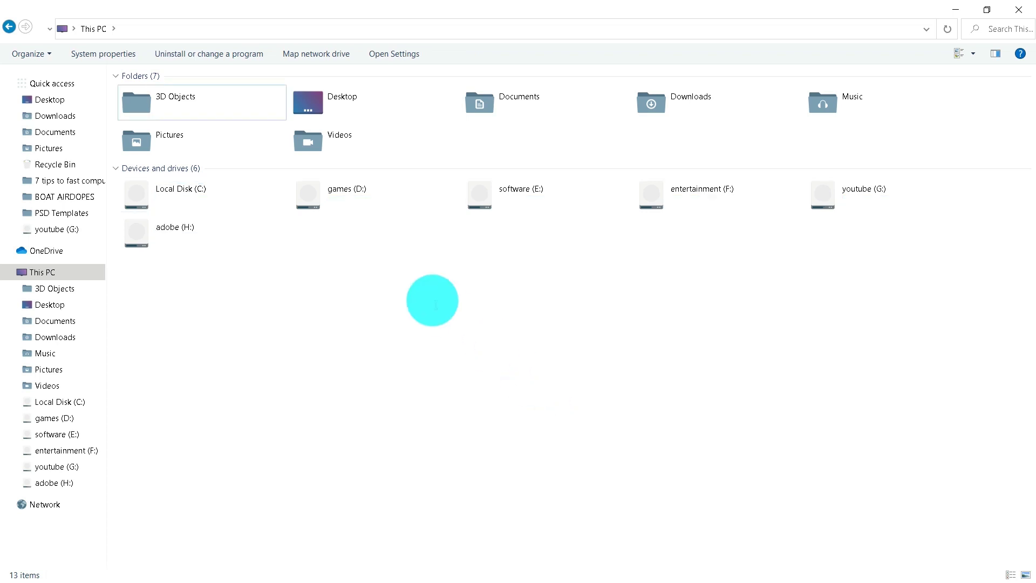
{"action": "right_click", "coordinate": [435, 302]}
{"action": "left_click", "coordinate": [468, 350]}
{"action": "left_click", "coordinate": [252, 206]}
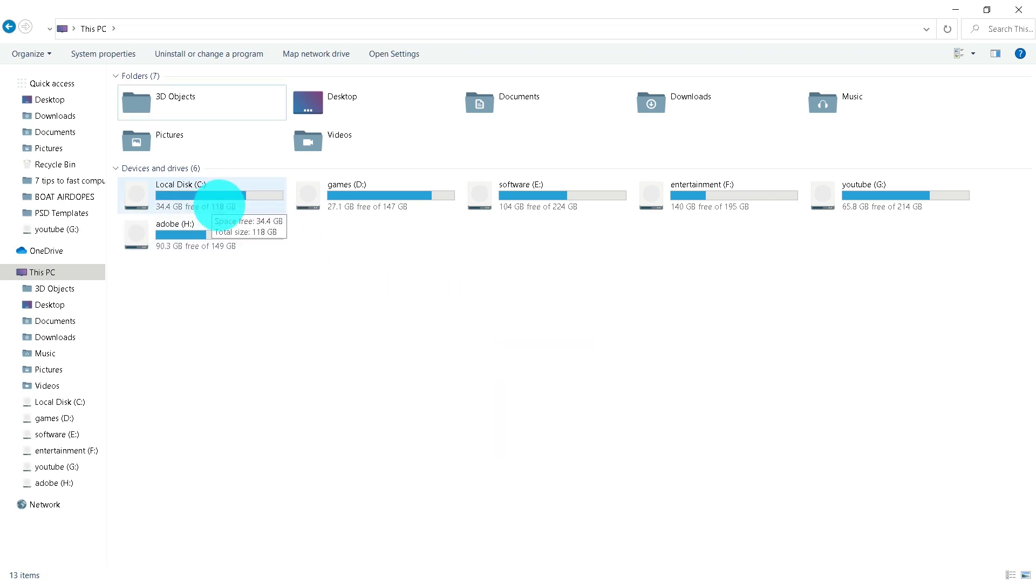
{"action": "right_click", "coordinate": [355, 327]}
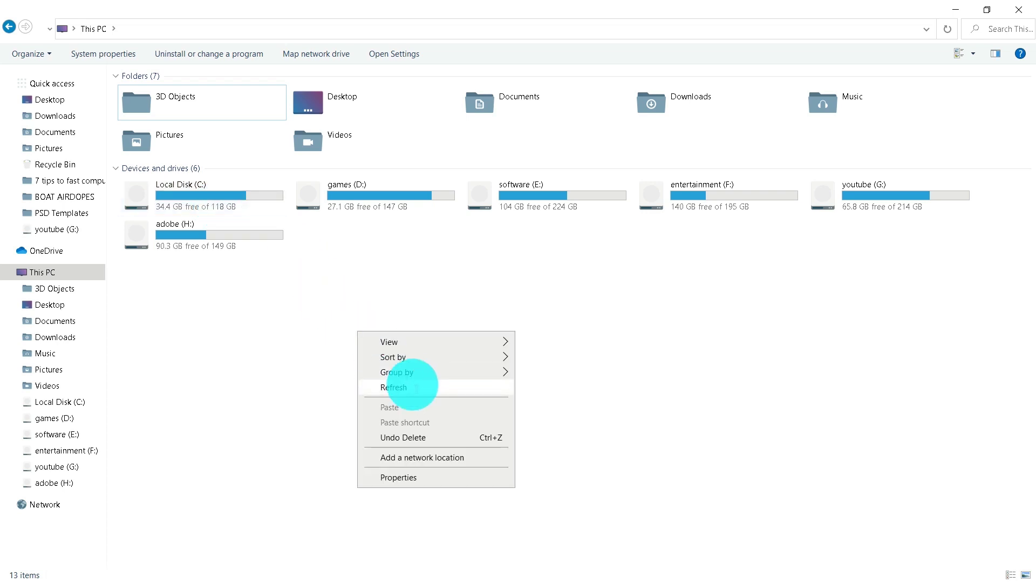
{"action": "left_click", "coordinate": [416, 386]}
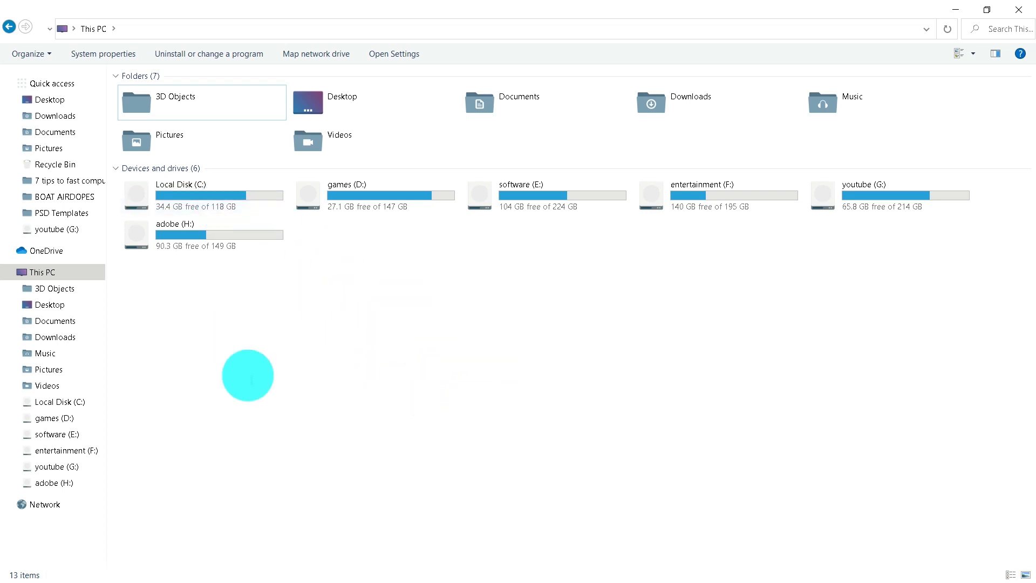
{"action": "right_click", "coordinate": [248, 376]}
{"action": "left_click", "coordinate": [330, 431]}
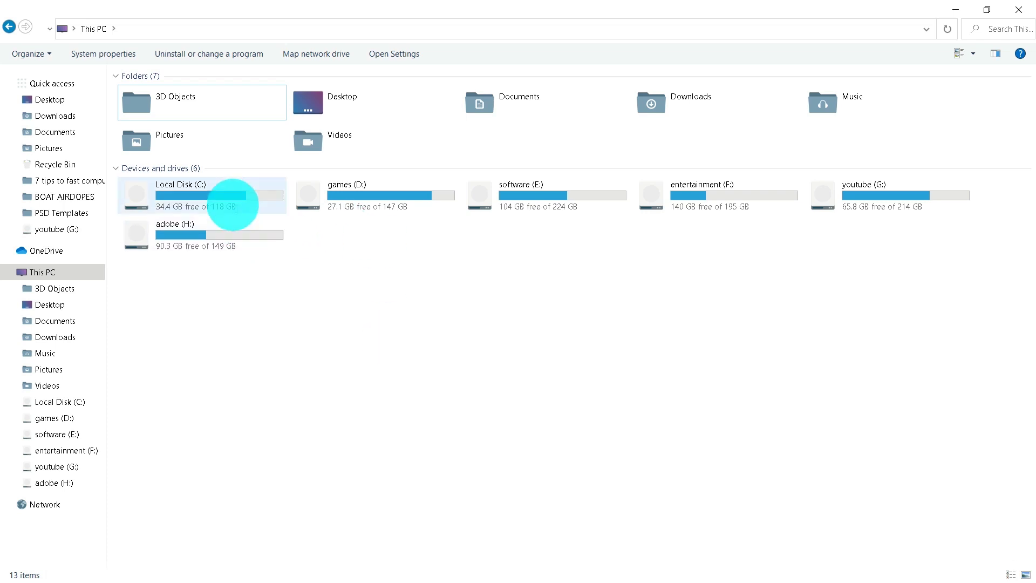
{"action": "right_click", "coordinate": [350, 339]}
{"action": "left_click", "coordinate": [399, 394]}
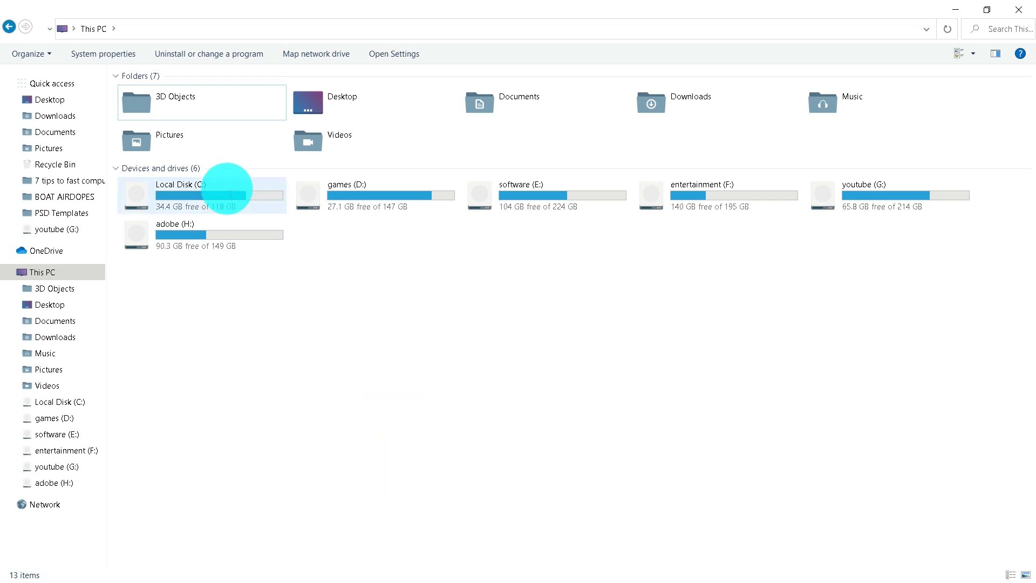
{"action": "right_click", "coordinate": [399, 336]}
{"action": "left_click", "coordinate": [459, 393]}
{"action": "right_click", "coordinate": [361, 295]}
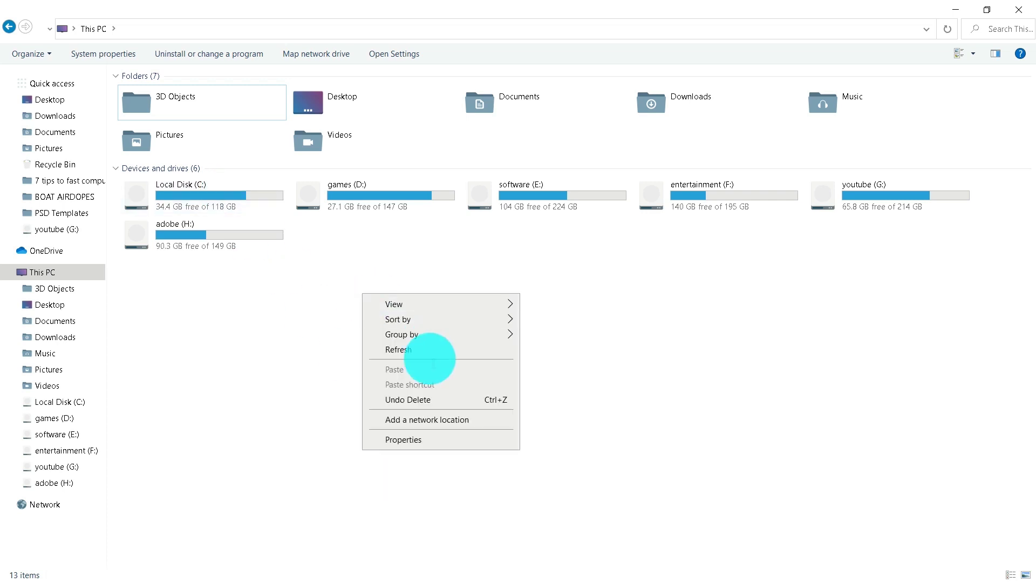
{"action": "left_click", "coordinate": [428, 350]}
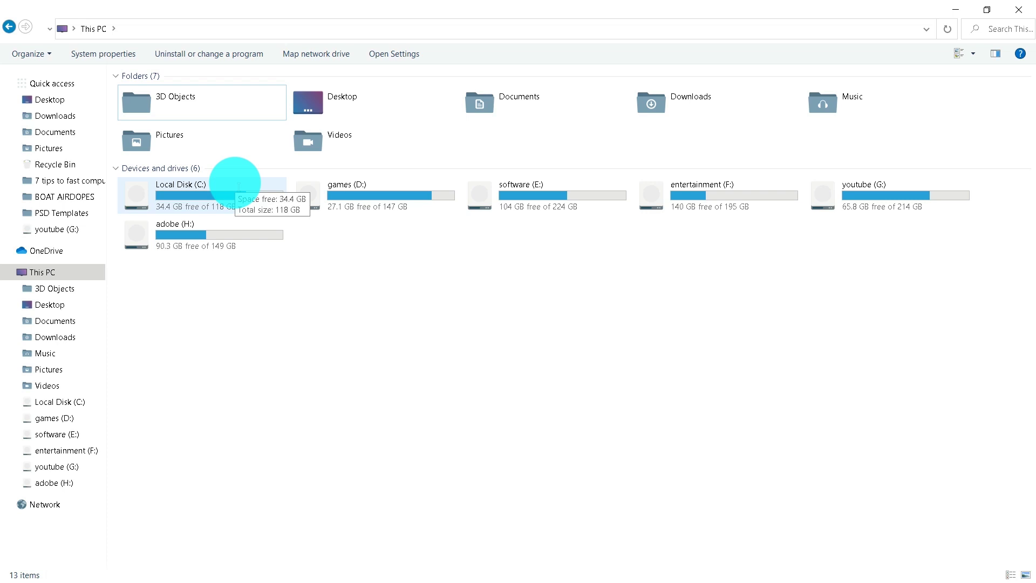
{"action": "right_click", "coordinate": [298, 272]}
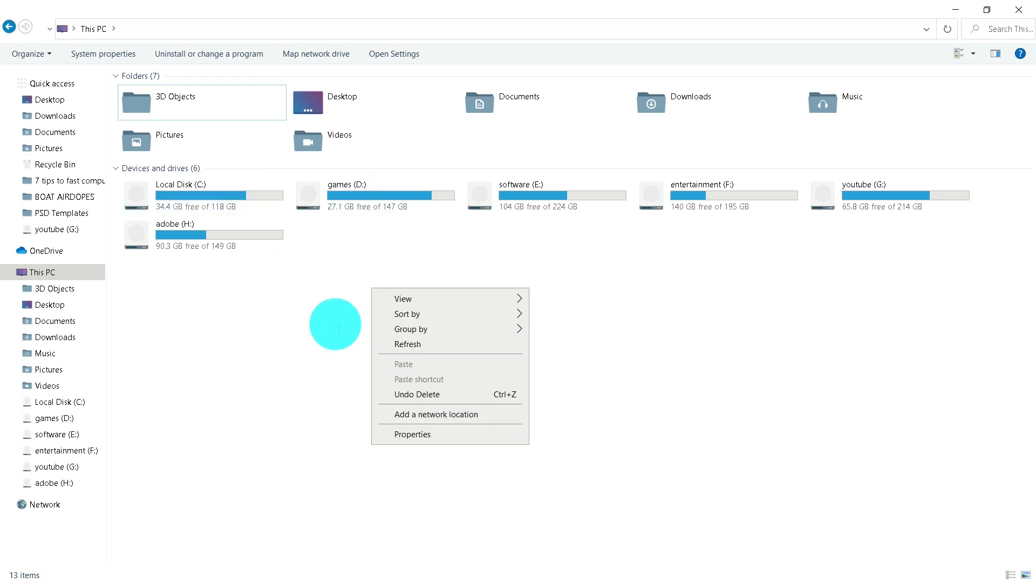
{"action": "left_click", "coordinate": [410, 343]}
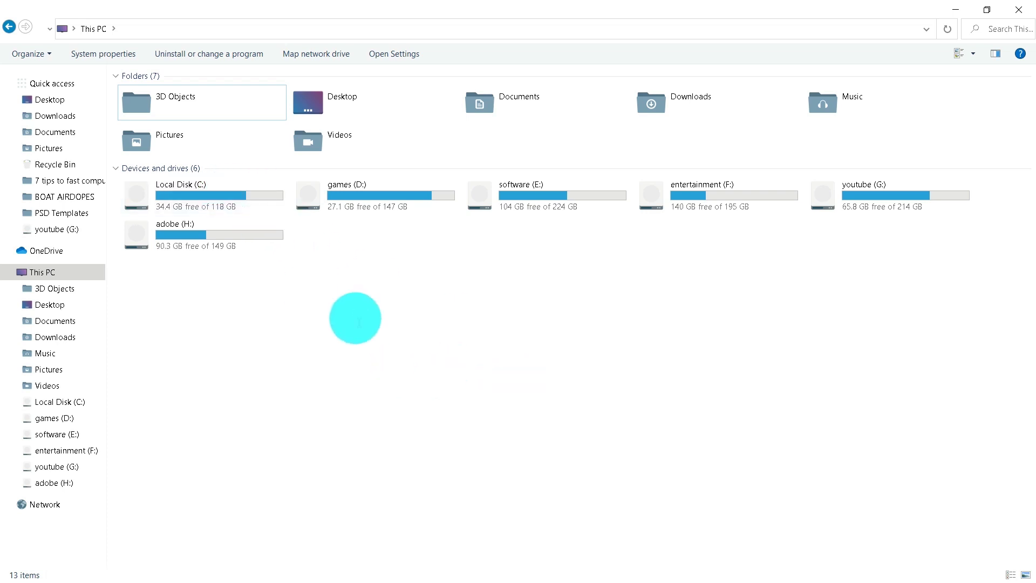
{"action": "right_click", "coordinate": [348, 318]}
{"action": "left_click", "coordinate": [402, 376]}
{"action": "right_click", "coordinate": [309, 295]}
{"action": "left_click", "coordinate": [391, 352]}
{"action": "right_click", "coordinate": [317, 302]}
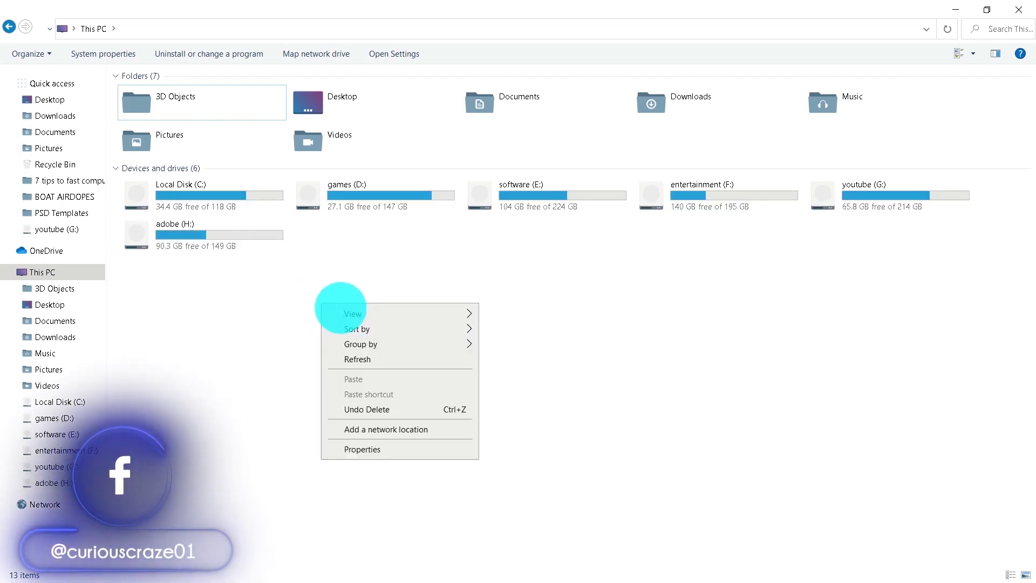
{"action": "left_click", "coordinate": [398, 356]}
{"action": "right_click", "coordinate": [317, 310]}
{"action": "left_click", "coordinate": [390, 366]}
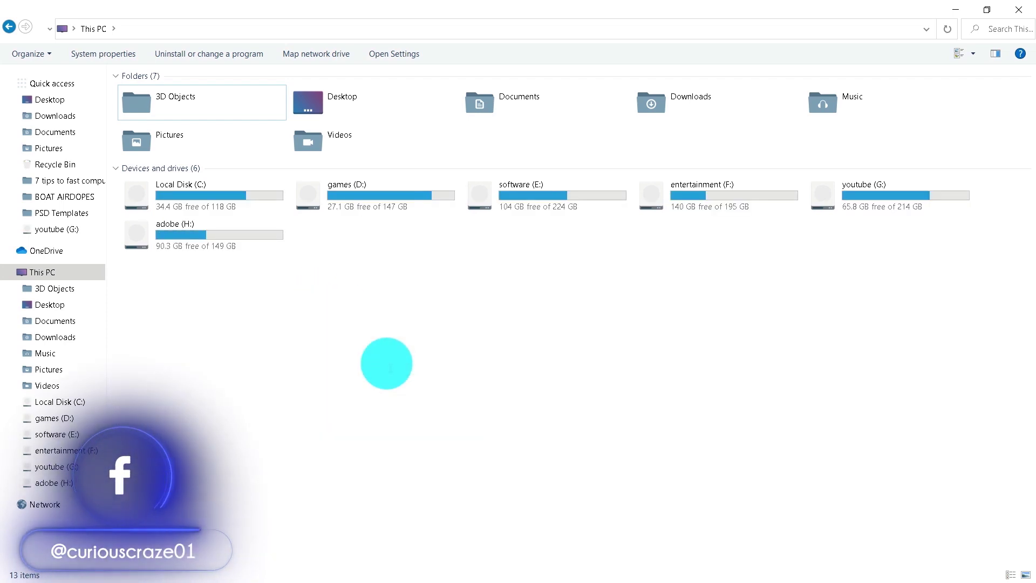
Open the properties of Local Disk (C:) and start Disk Cleanup for that drive
{"action": "left_click", "coordinate": [224, 208]}
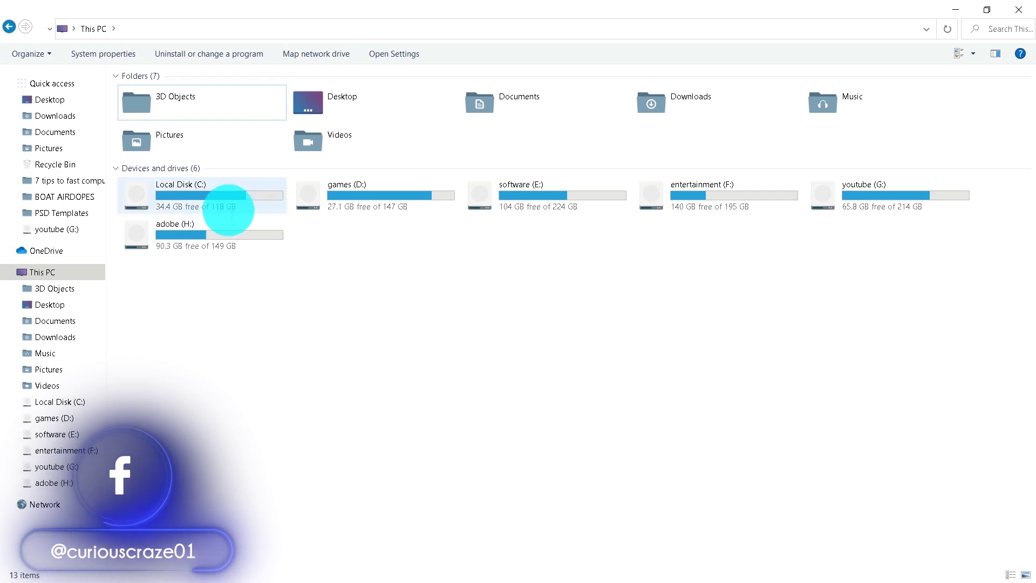
{"action": "right_click", "coordinate": [228, 209]}
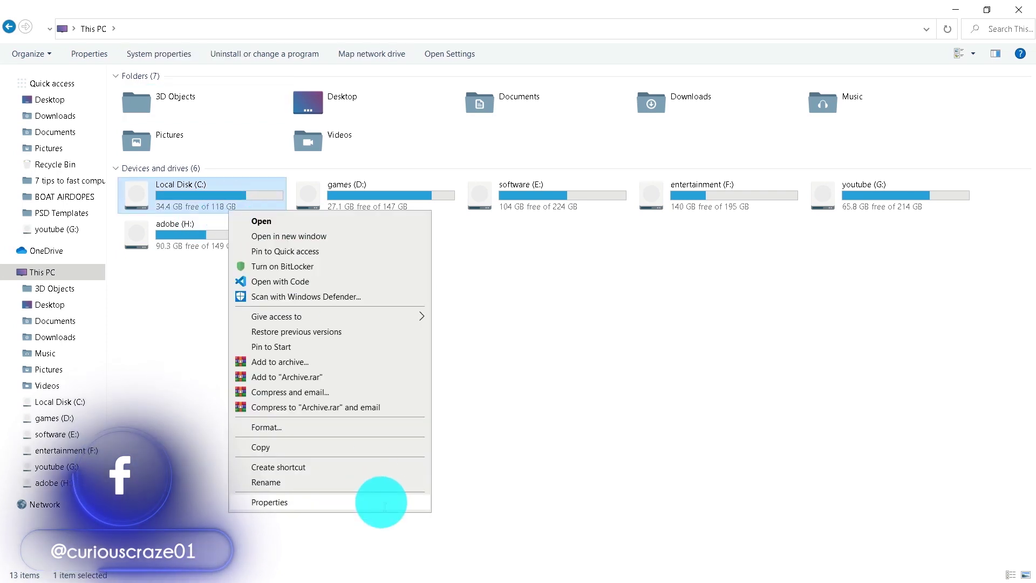
{"action": "left_click", "coordinate": [380, 502]}
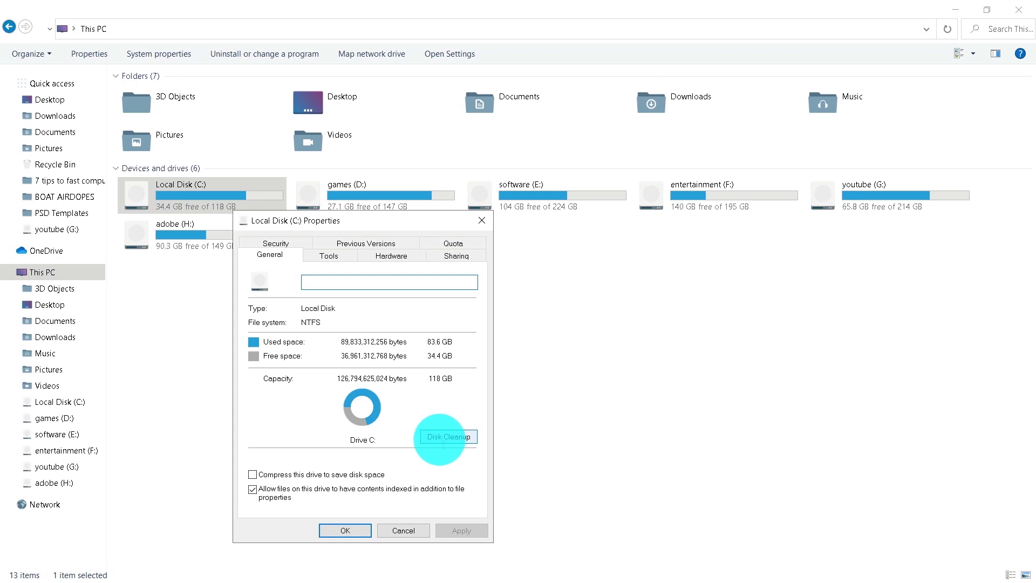
{"action": "left_click", "coordinate": [443, 437]}
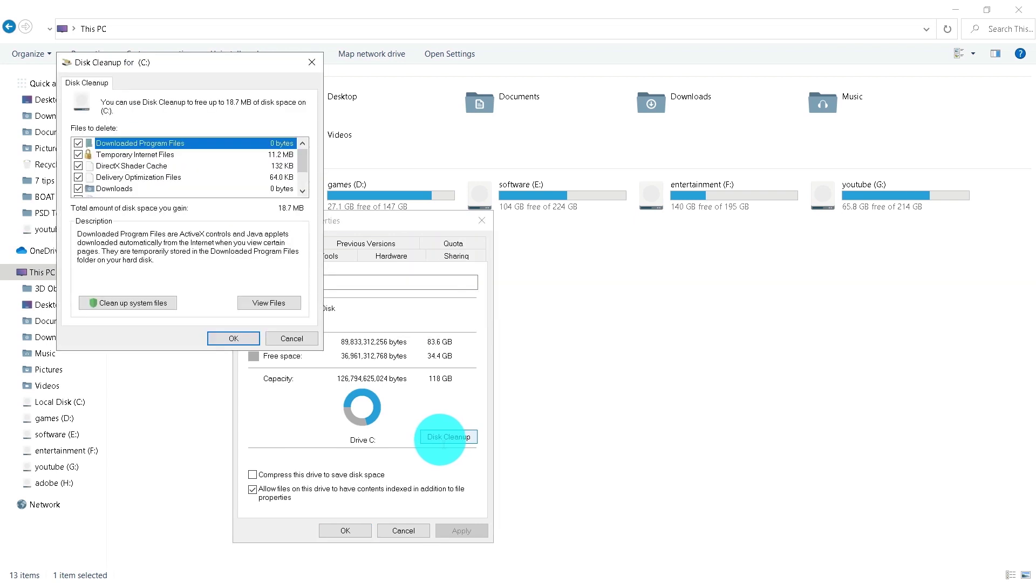
Examine the file categories offered for deletion on drive C:, including the description of the Downloads entry
{"action": "left_click_drag", "start_coordinate": [182, 64], "coordinate": [583, 216]}
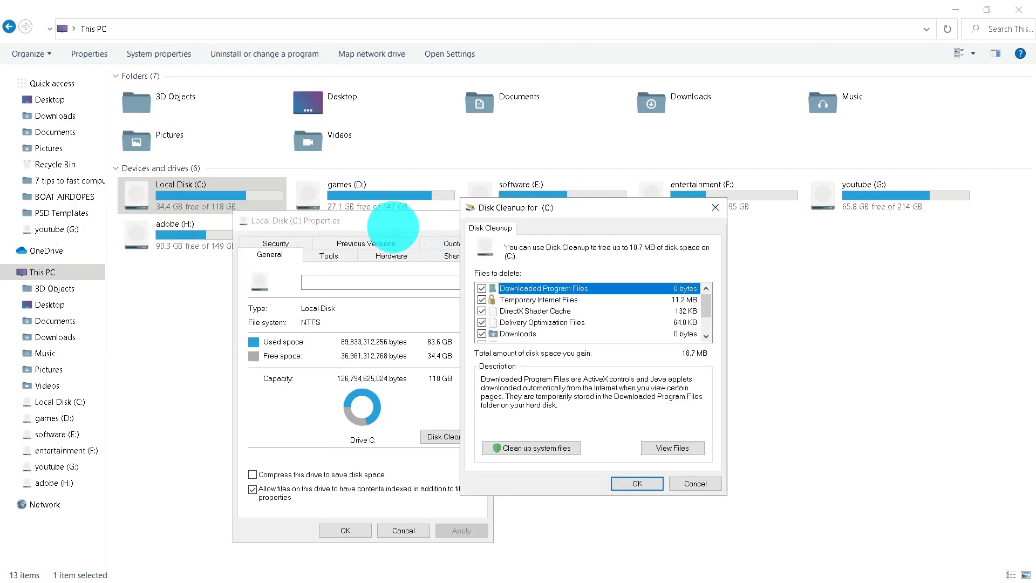
{"action": "left_click_drag", "start_coordinate": [394, 221], "coordinate": [365, 210]}
{"action": "left_click_drag", "start_coordinate": [549, 212], "coordinate": [488, 207]}
{"action": "scroll", "coordinate": [486, 297], "scroll_direction": "down", "scroll_amount": 2}
{"action": "scroll", "coordinate": [488, 296], "scroll_direction": "up", "scroll_amount": 2}
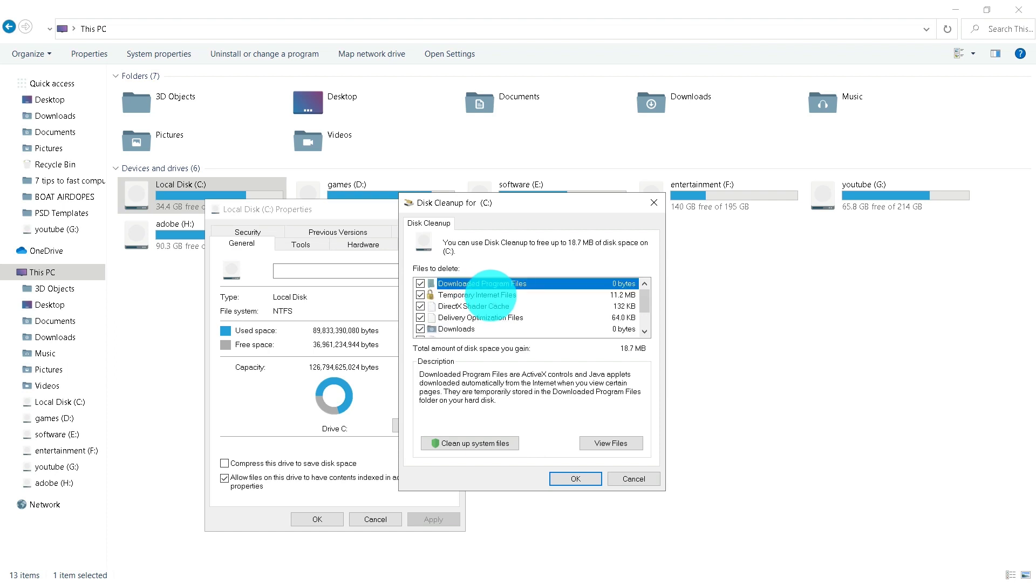
{"action": "scroll", "coordinate": [486, 295], "scroll_direction": "down", "scroll_amount": 2}
{"action": "left_click", "coordinate": [453, 295]}
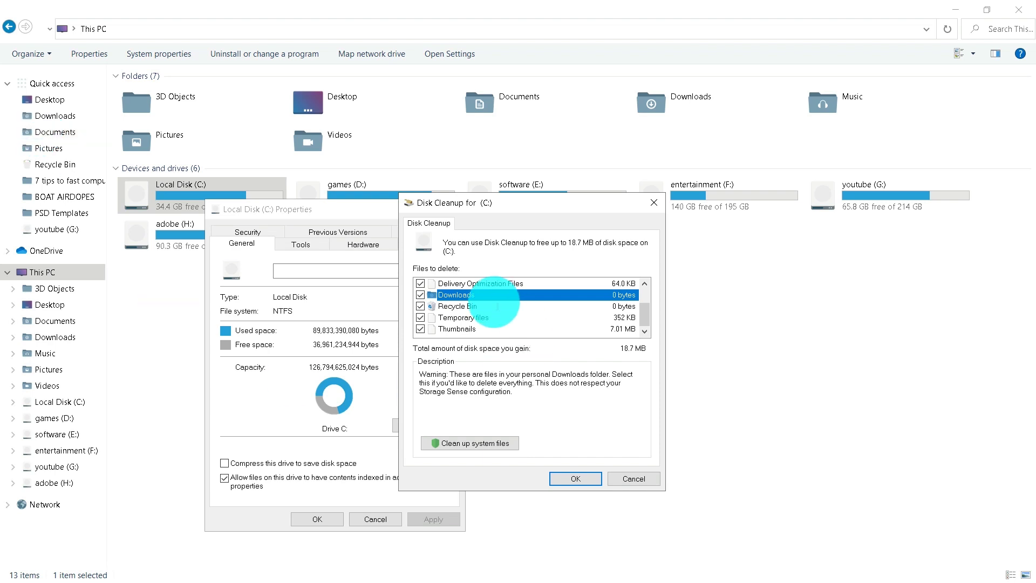
{"action": "left_click_drag", "start_coordinate": [532, 201], "coordinate": [492, 224]}
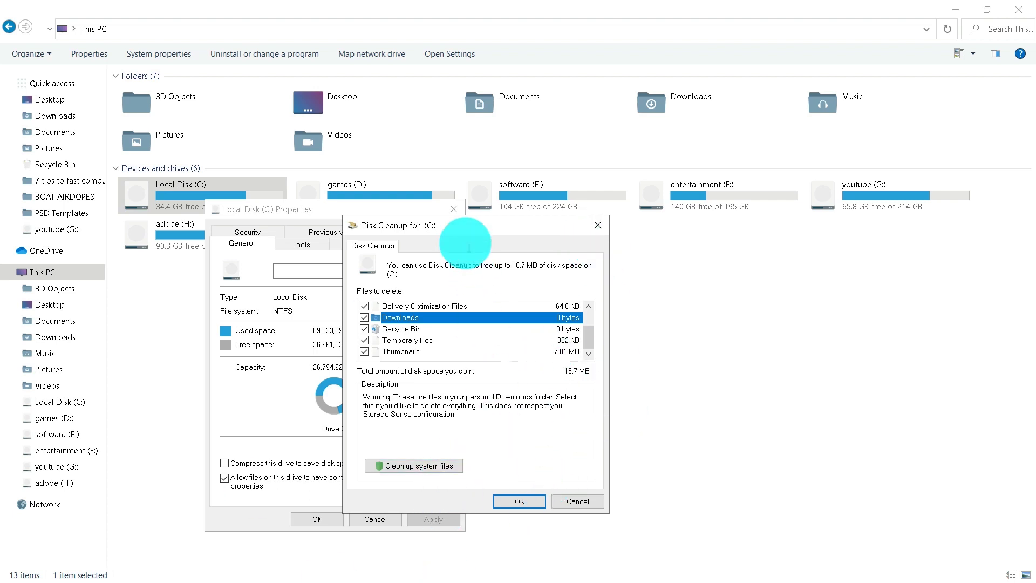
{"action": "left_click_drag", "start_coordinate": [463, 226], "coordinate": [428, 214]}
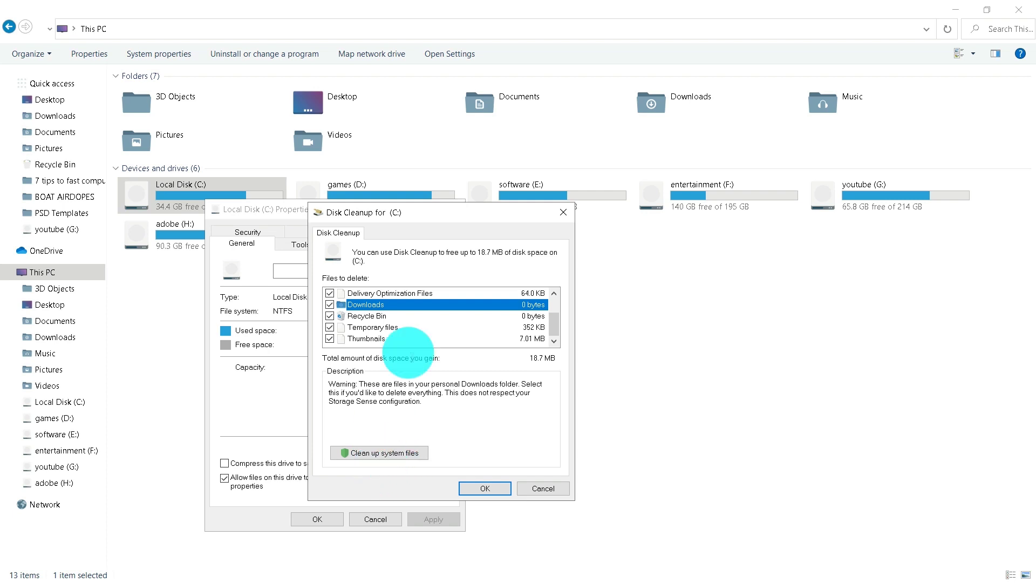
{"action": "scroll", "coordinate": [485, 307], "scroll_direction": "up", "scroll_amount": 1}
{"action": "scroll", "coordinate": [484, 307], "scroll_direction": "down", "scroll_amount": 1}
{"action": "scroll", "coordinate": [484, 306], "scroll_direction": "up", "scroll_amount": 1}
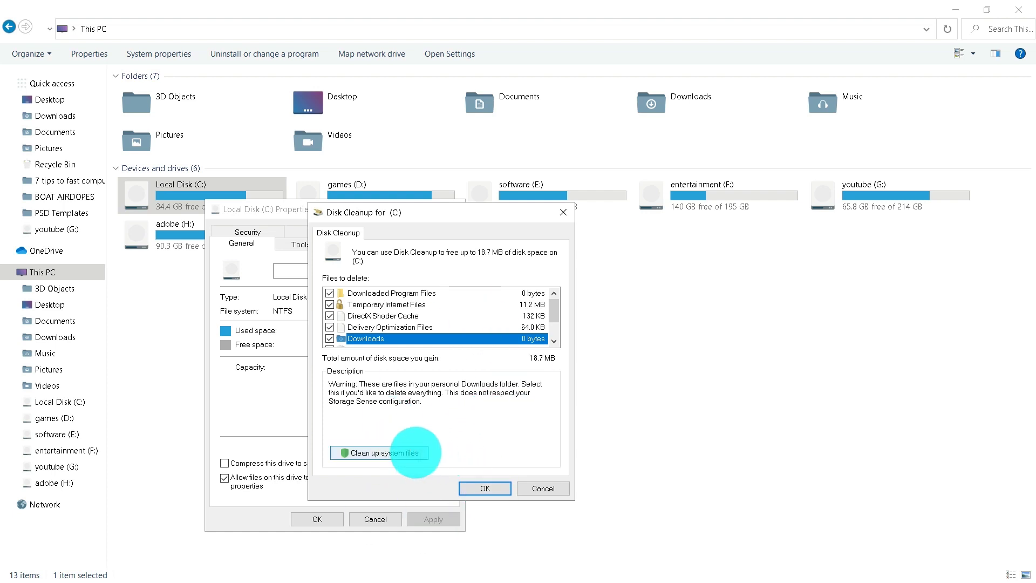
Extend the cleanup of drive C: to system files and review the resulting file categories
{"action": "left_click", "coordinate": [416, 452]}
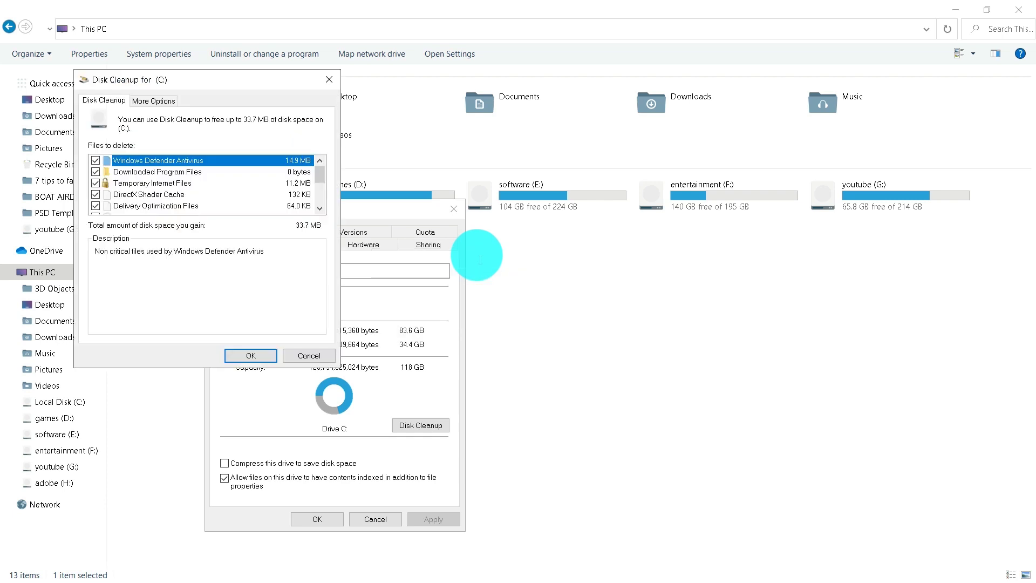
{"action": "left_click_drag", "start_coordinate": [213, 80], "coordinate": [508, 148]}
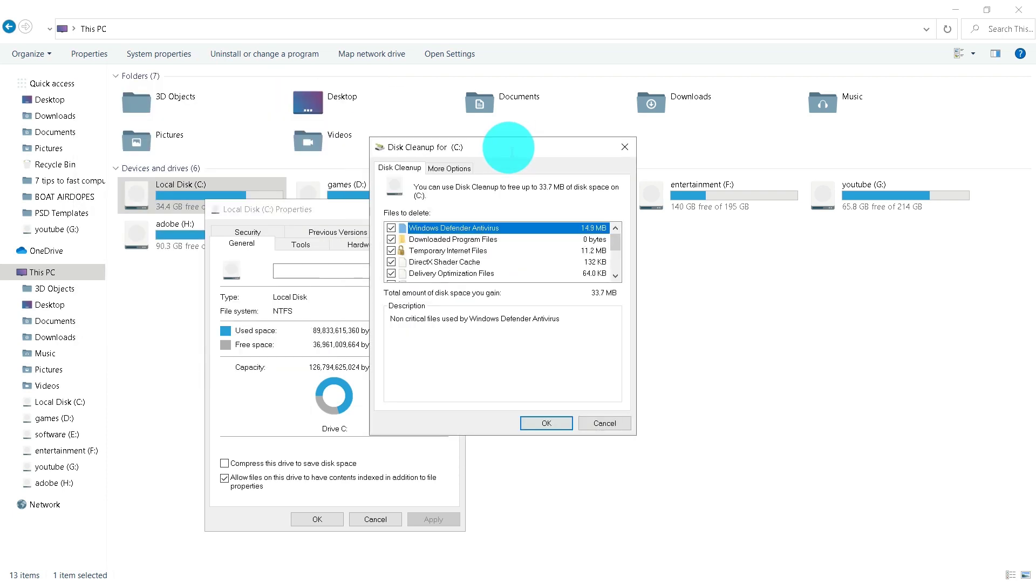
{"action": "left_click_drag", "start_coordinate": [510, 149], "coordinate": [567, 185]}
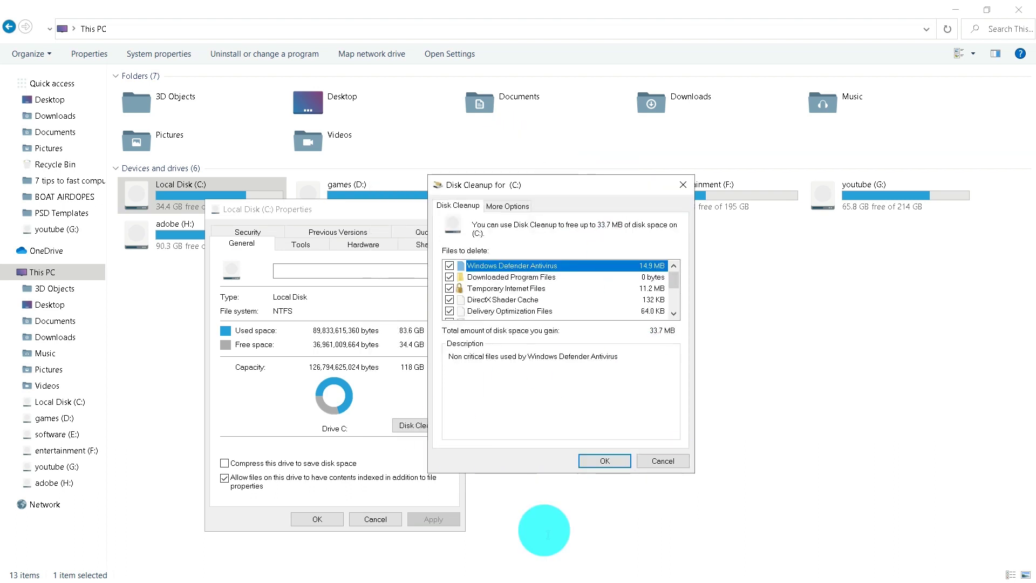
{"action": "scroll", "coordinate": [565, 308], "scroll_direction": "down", "scroll_amount": 2}
{"action": "scroll", "coordinate": [539, 302], "scroll_direction": "up", "scroll_amount": 2}
{"action": "scroll", "coordinate": [567, 300], "scroll_direction": "down", "scroll_amount": 1}
{"action": "scroll", "coordinate": [572, 313], "scroll_direction": "up", "scroll_amount": 1}
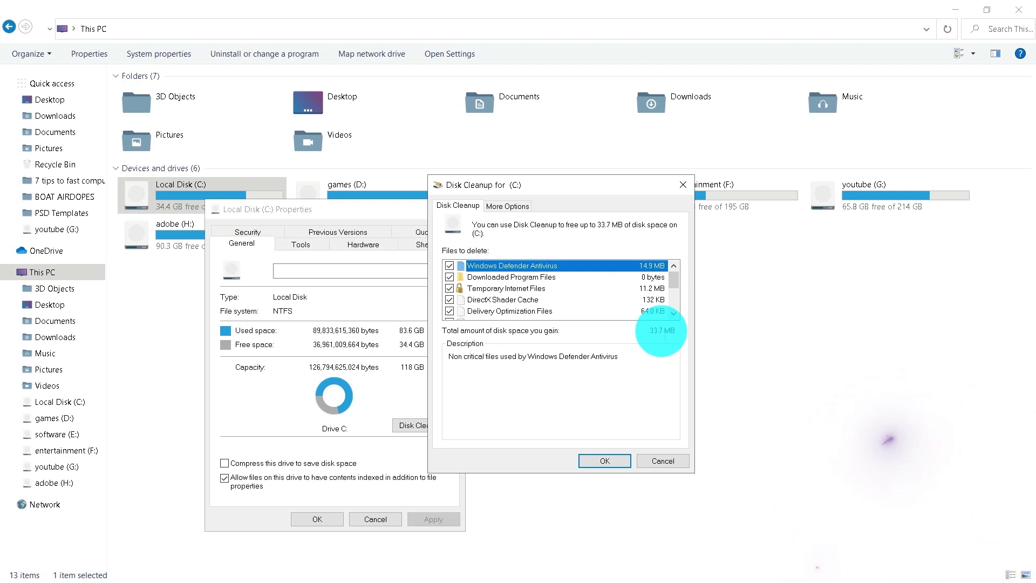
Run the cleanup of drive C: with the checked categories and permanently delete their files
{"action": "left_click_drag", "start_coordinate": [584, 181], "coordinate": [525, 177]}
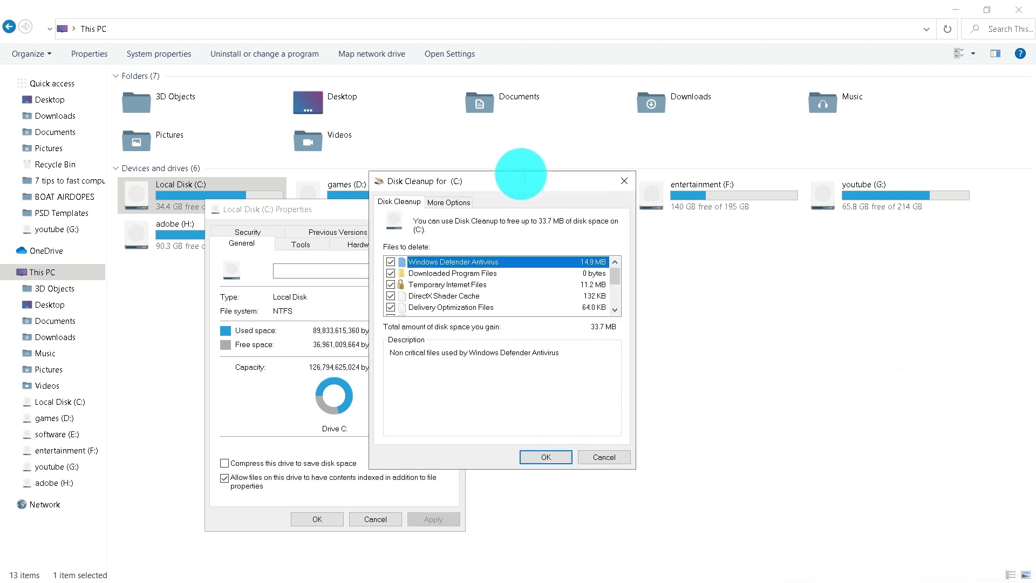
{"action": "left_click", "coordinate": [546, 457]}
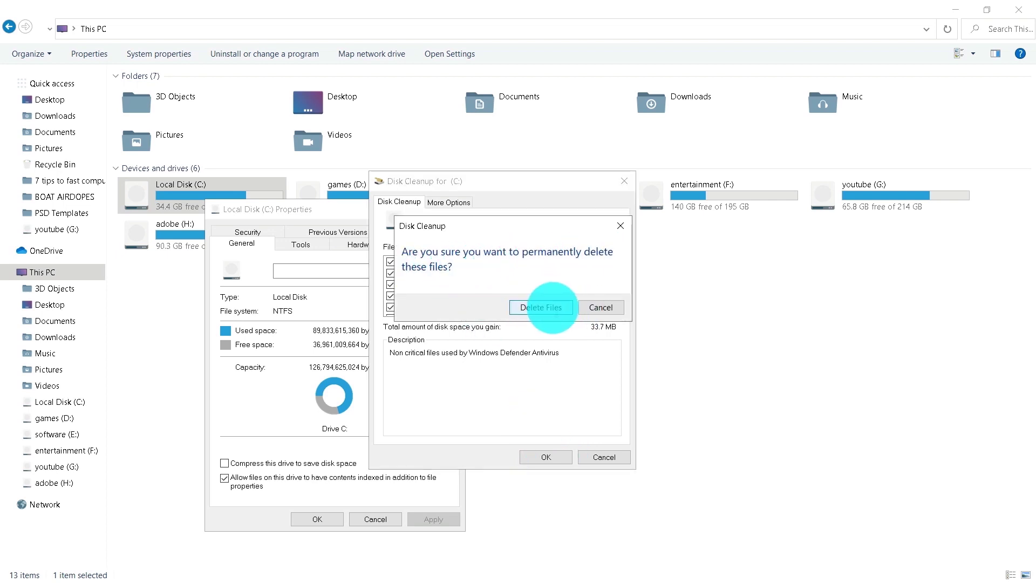
{"action": "left_click", "coordinate": [546, 308]}
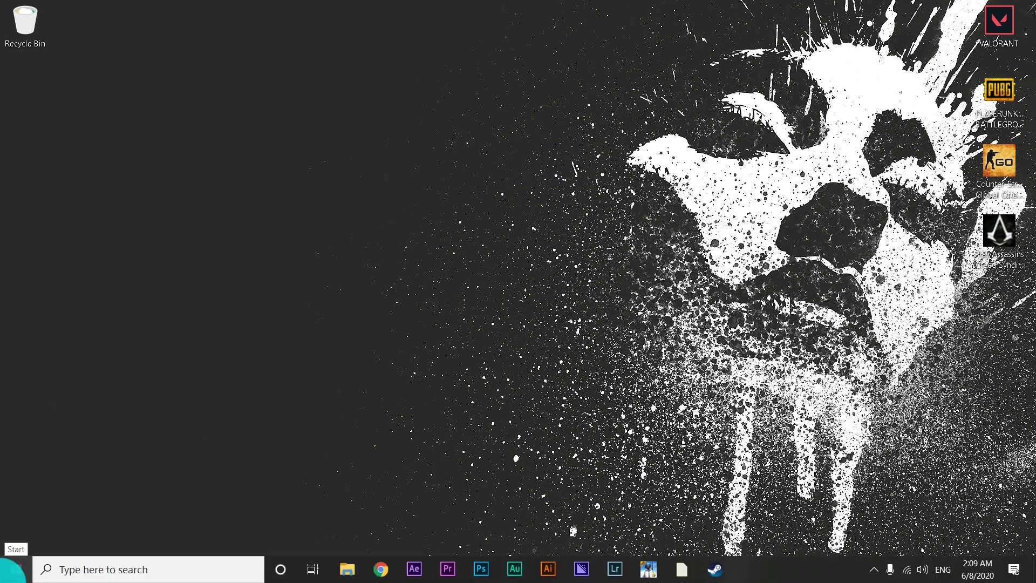
Open the Startup page of the Apps settings in Windows Settings
{"action": "left_click", "coordinate": [9, 570]}
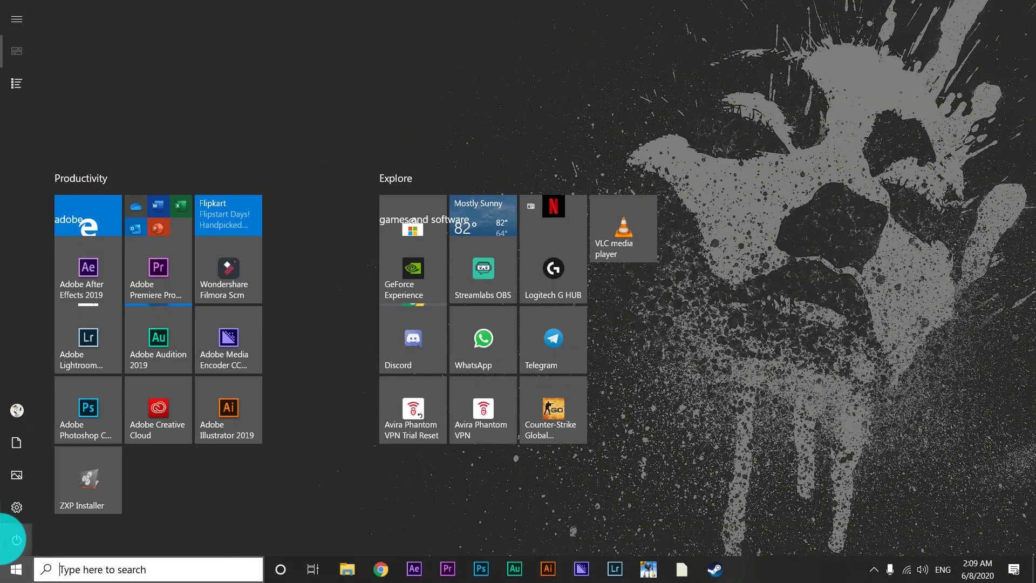
{"action": "left_click", "coordinate": [23, 505]}
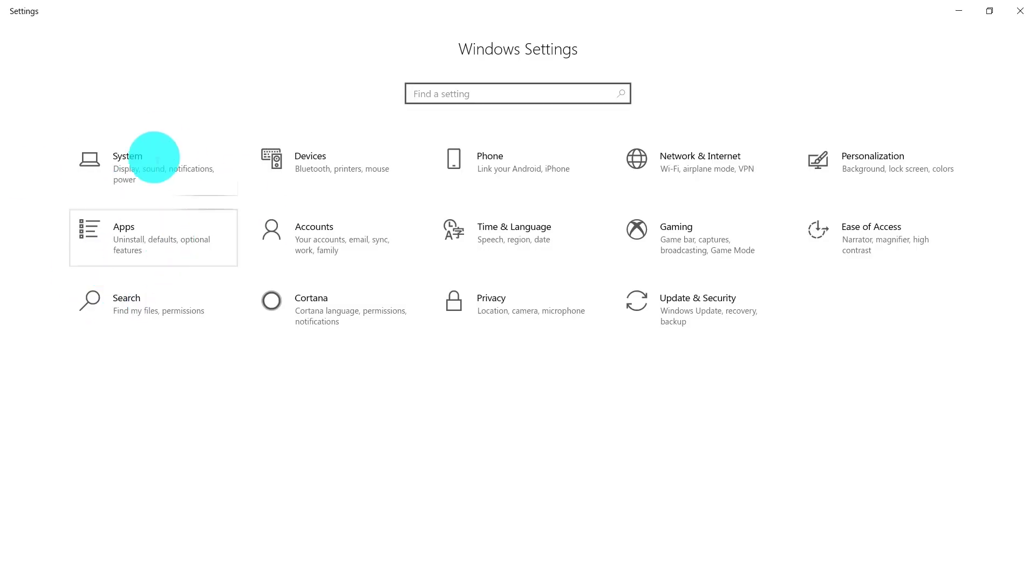
{"action": "left_click", "coordinate": [165, 251]}
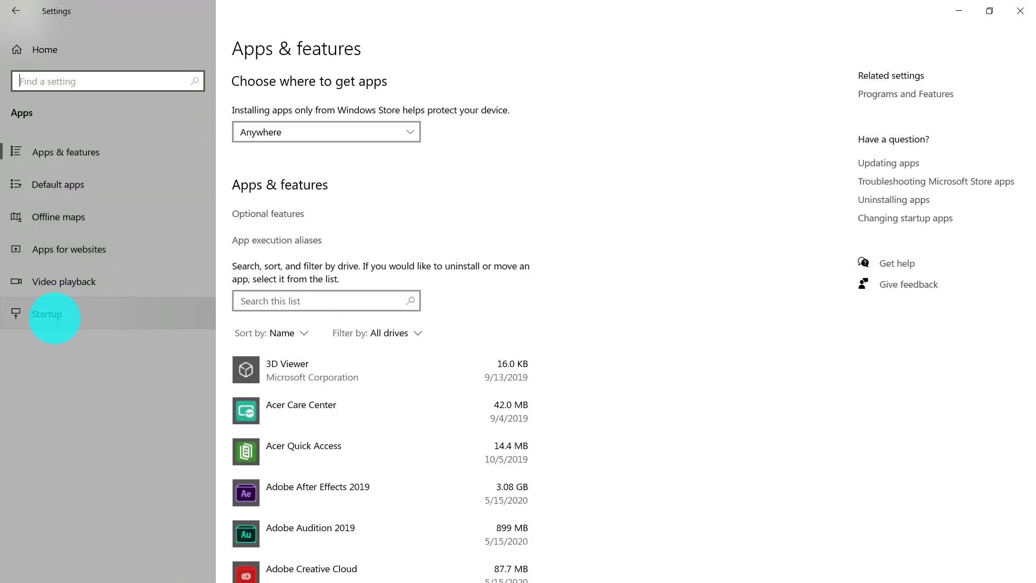
{"action": "left_click", "coordinate": [54, 314]}
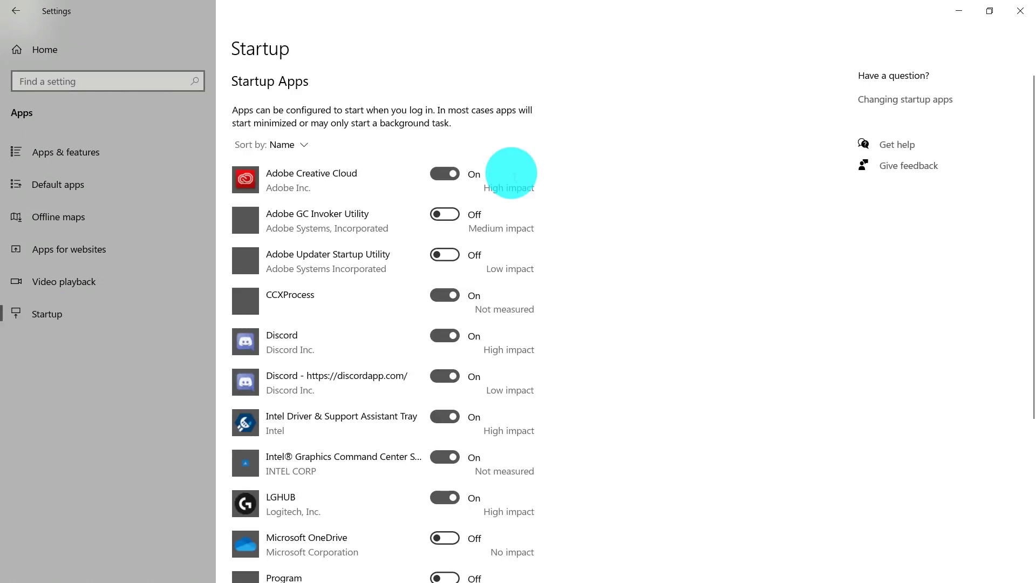
Examine the full list of startup apps, their on/off states and their impact ratings
{"action": "scroll", "coordinate": [511, 174], "scroll_direction": "down", "scroll_amount": 5}
{"action": "scroll", "coordinate": [512, 174], "scroll_direction": "up", "scroll_amount": 5}
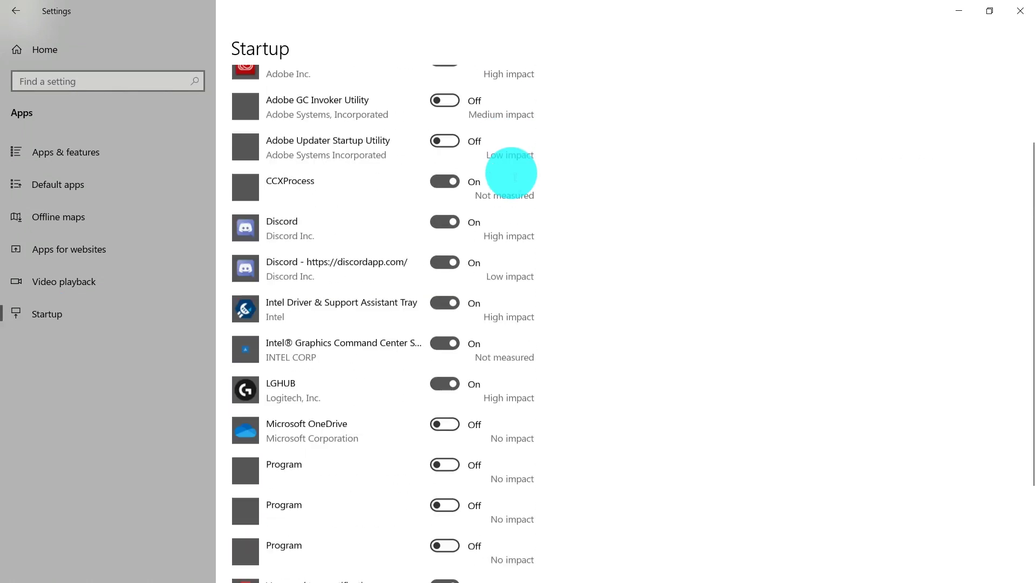
{"action": "scroll", "coordinate": [511, 174], "scroll_direction": "down", "scroll_amount": 4}
{"action": "scroll", "coordinate": [512, 174], "scroll_direction": "up", "scroll_amount": 4}
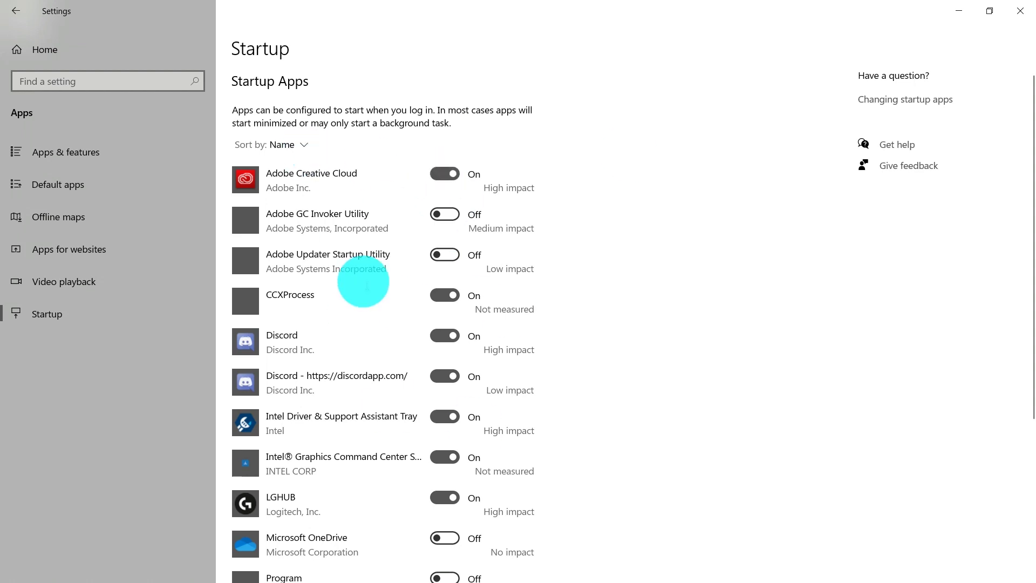
{"action": "scroll", "coordinate": [378, 170], "scroll_direction": "down", "scroll_amount": 5}
{"action": "scroll", "coordinate": [381, 176], "scroll_direction": "up", "scroll_amount": 5}
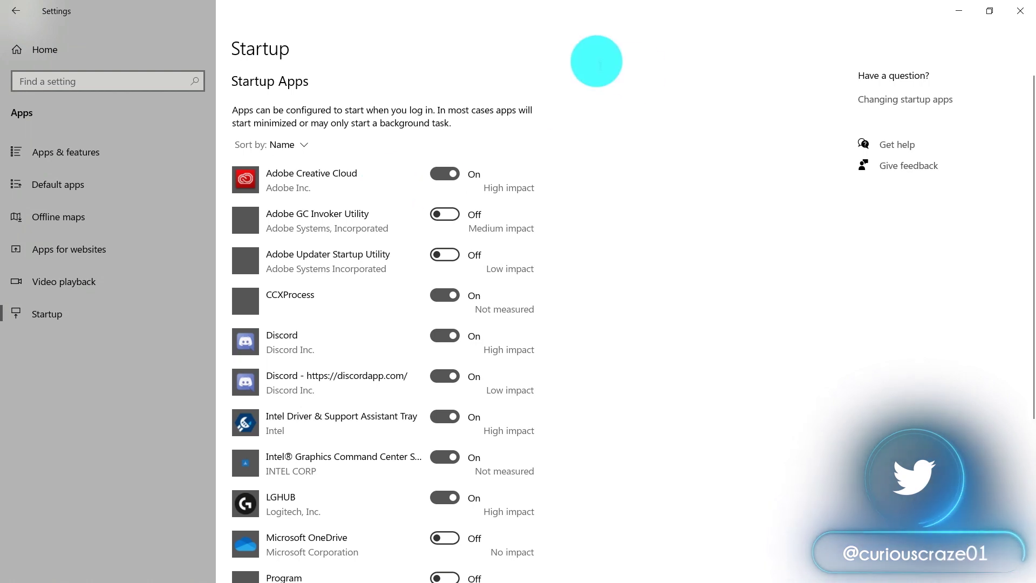
{"action": "scroll", "coordinate": [411, 197], "scroll_direction": "down", "scroll_amount": 5}
{"action": "scroll", "coordinate": [372, 232], "scroll_direction": "up", "scroll_amount": 5}
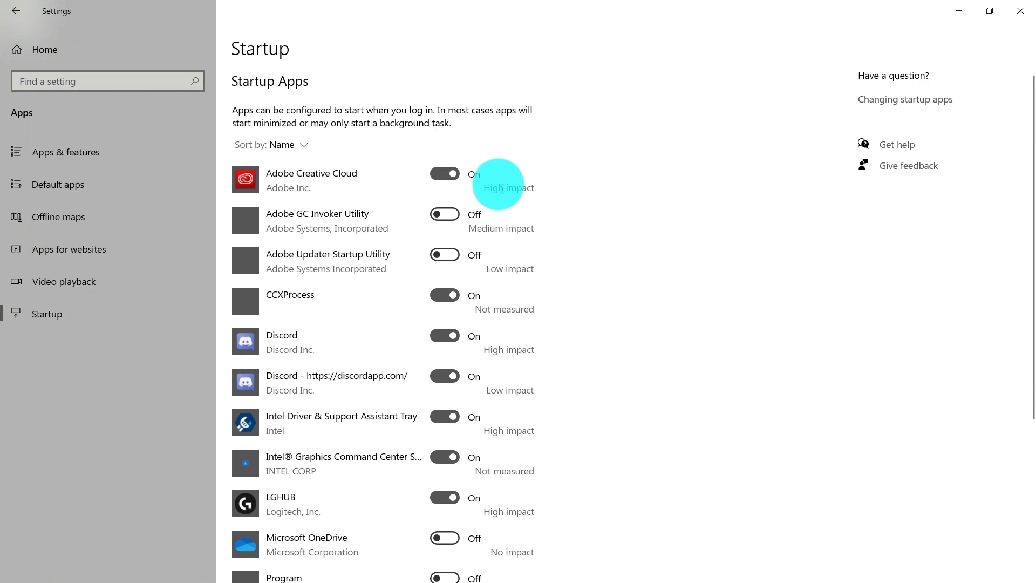
{"action": "scroll", "coordinate": [514, 182], "scroll_direction": "down", "scroll_amount": 2}
{"action": "scroll", "coordinate": [510, 185], "scroll_direction": "up", "scroll_amount": 2}
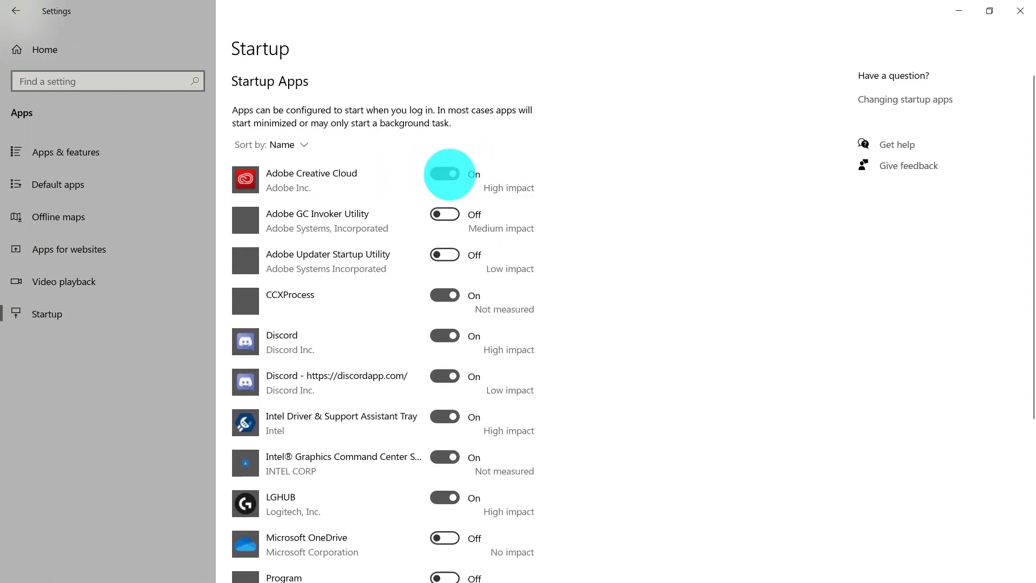
{"action": "scroll", "coordinate": [508, 170], "scroll_direction": "down", "scroll_amount": 5}
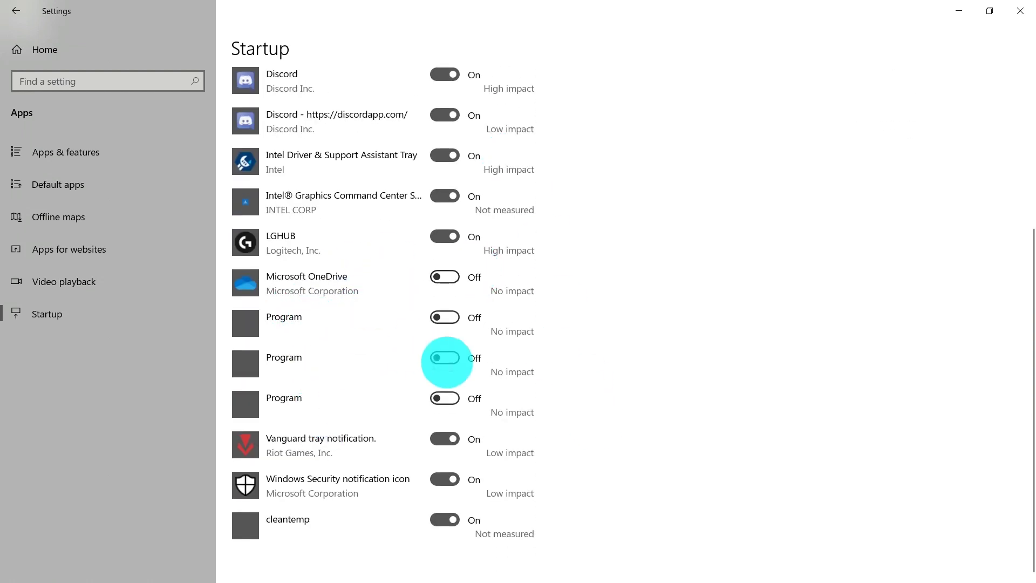
{"action": "scroll", "coordinate": [377, 411], "scroll_direction": "up", "scroll_amount": 5}
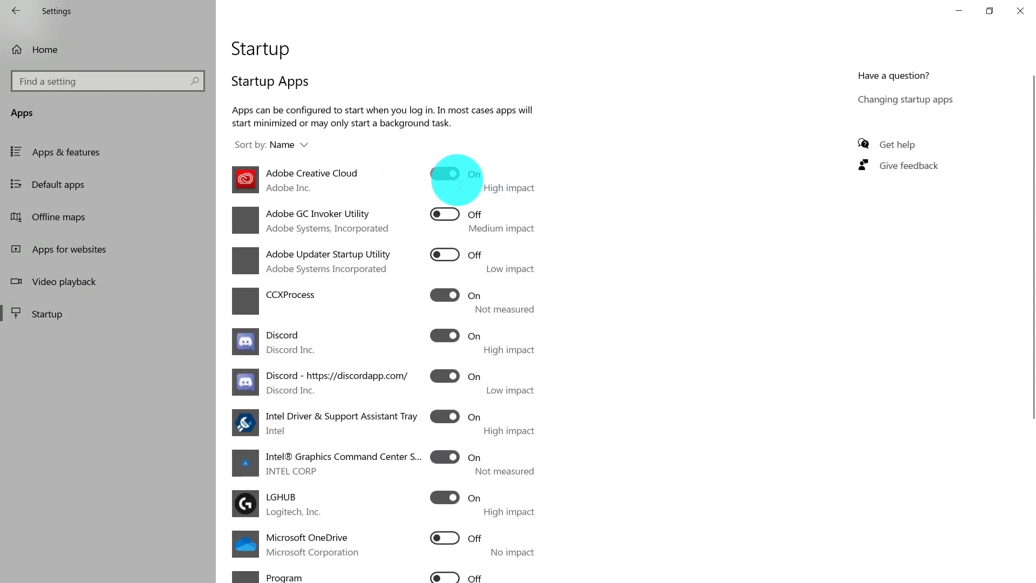
{"action": "scroll", "coordinate": [456, 191], "scroll_direction": "down", "scroll_amount": 5}
{"action": "scroll", "coordinate": [348, 181], "scroll_direction": "up", "scroll_amount": 5}
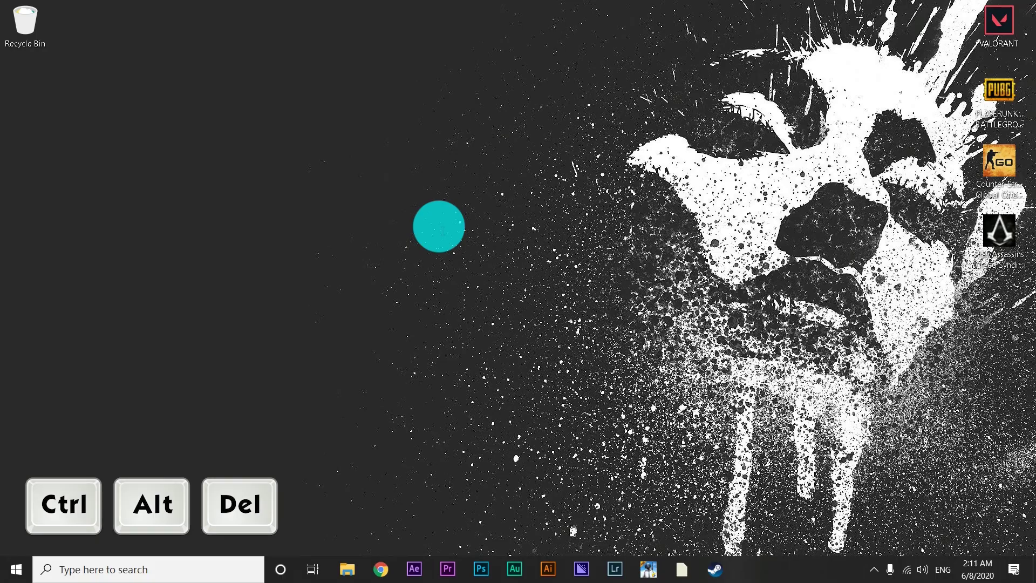
Open Task Manager from the security screen and review its list of startup programs with their status and startup impact
{"action": "key", "text": "ctrl+alt+Delete"}
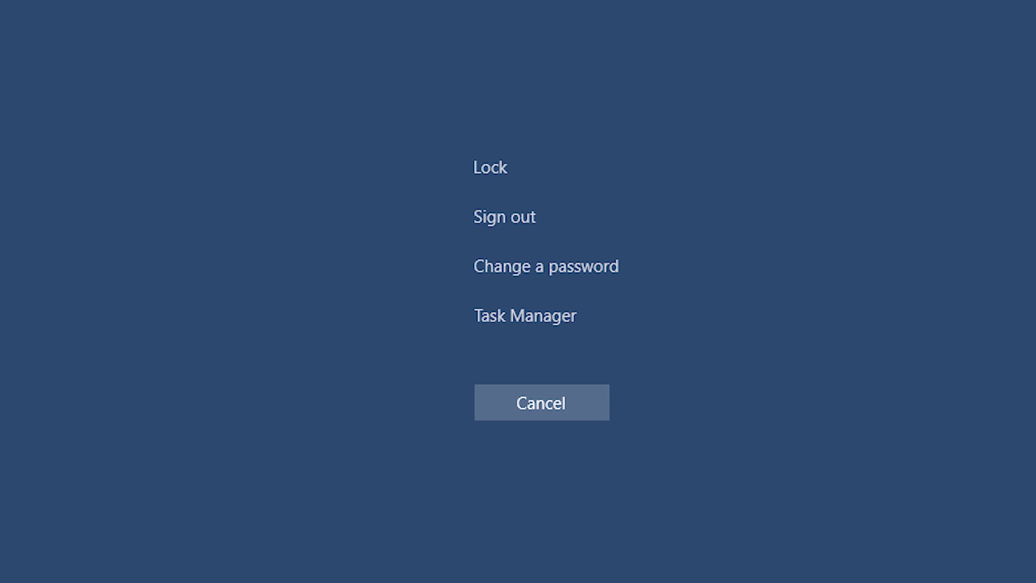
{"action": "left_click", "coordinate": [525, 316]}
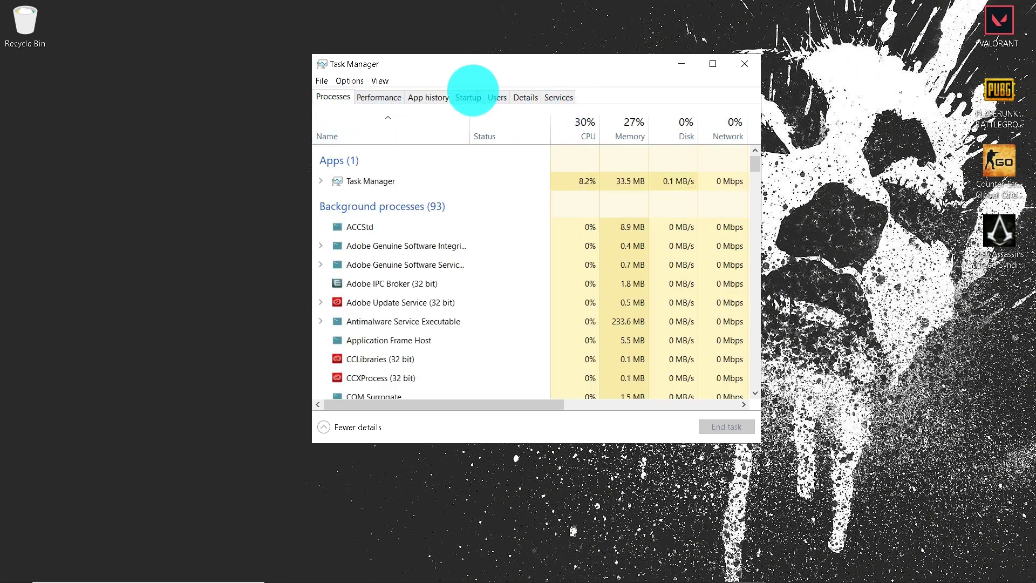
{"action": "left_click_drag", "start_coordinate": [464, 66], "coordinate": [509, 60]}
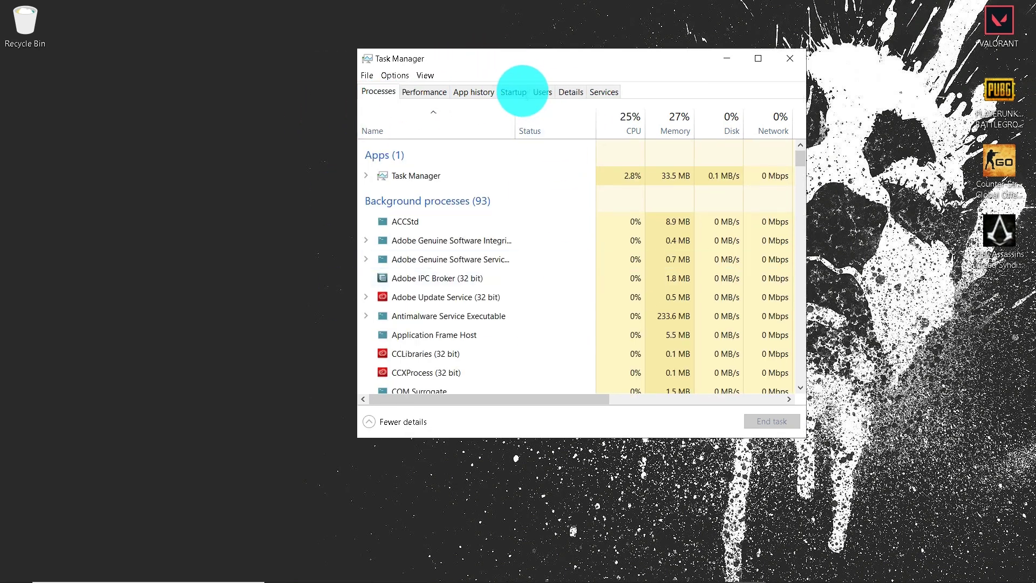
{"action": "left_click", "coordinate": [517, 92]}
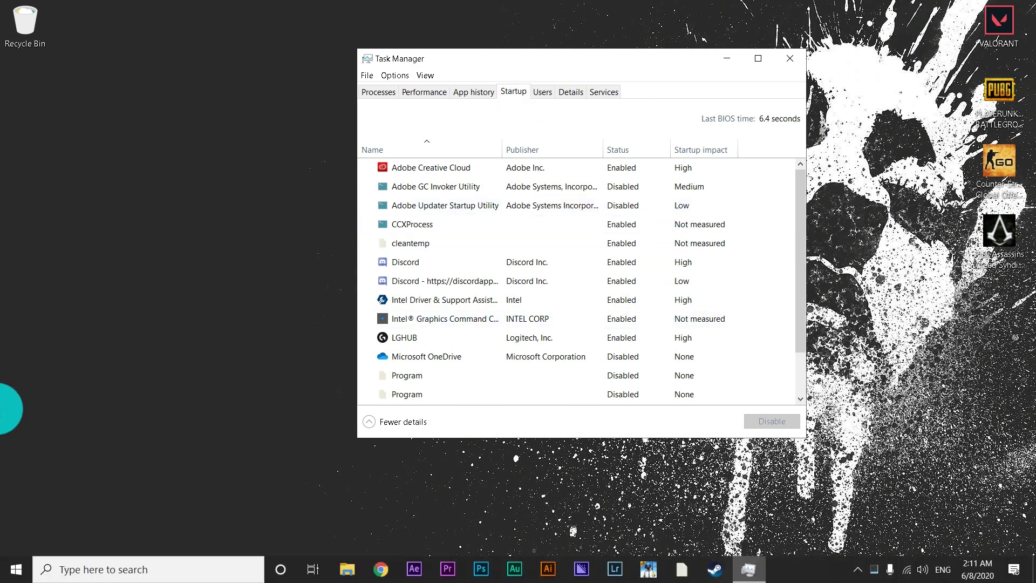
{"action": "scroll", "coordinate": [663, 302], "scroll_direction": "down", "scroll_amount": 1}
{"action": "scroll", "coordinate": [637, 216], "scroll_direction": "up", "scroll_amount": 1}
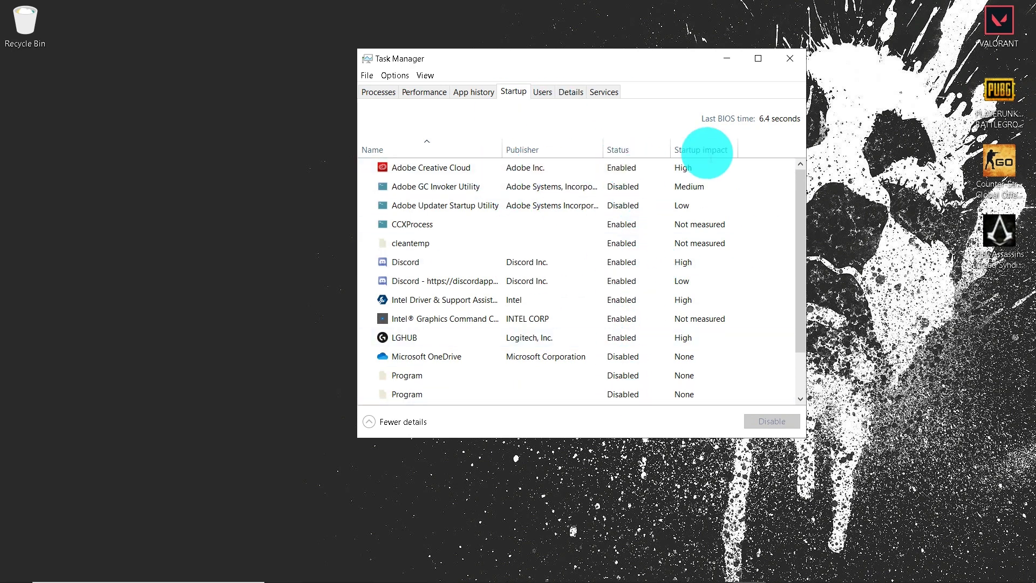
{"action": "mouse_move", "coordinate": [710, 149]}
{"action": "mouse_move", "coordinate": [12, 573]}
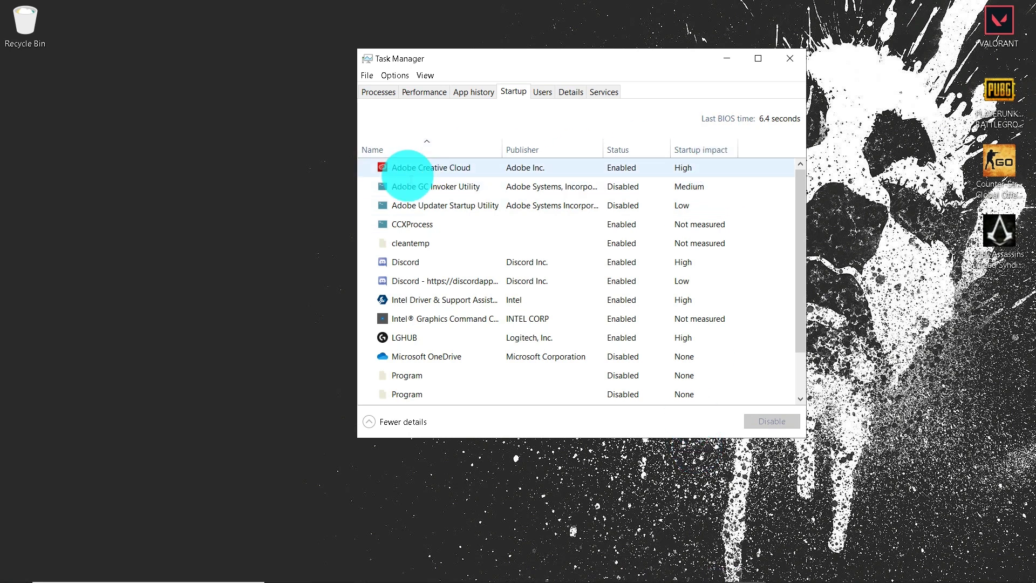
Try to disable Adobe Creative Cloud in Task Manager's list of startup programs
{"action": "left_click", "coordinate": [721, 168]}
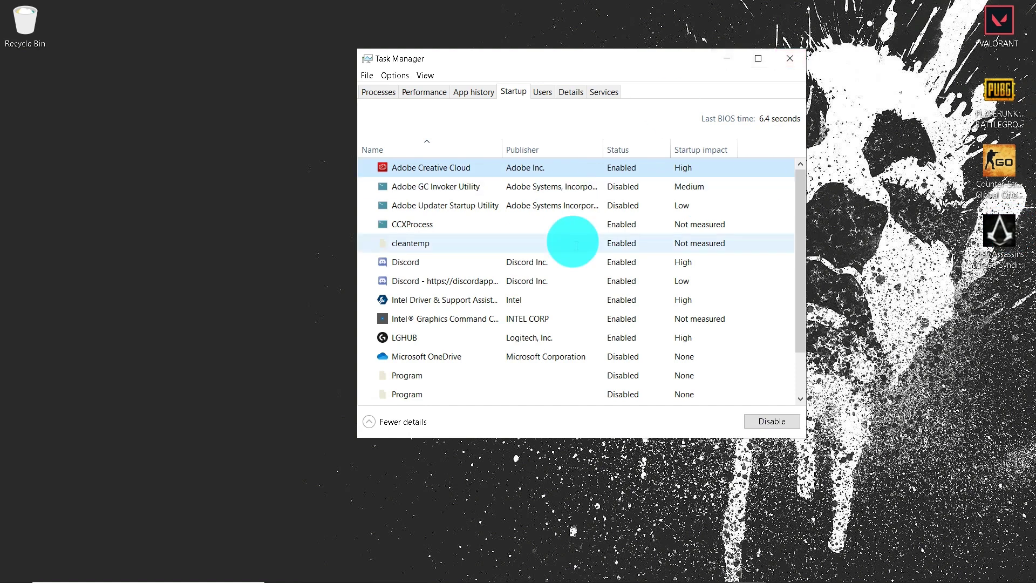
{"action": "right_click", "coordinate": [609, 165]}
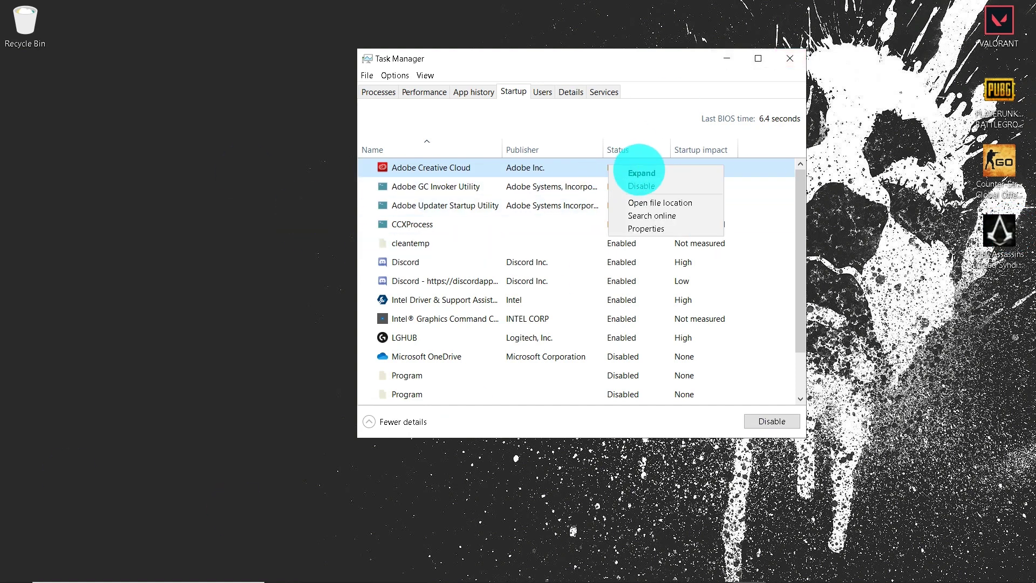
{"action": "left_click", "coordinate": [676, 185]}
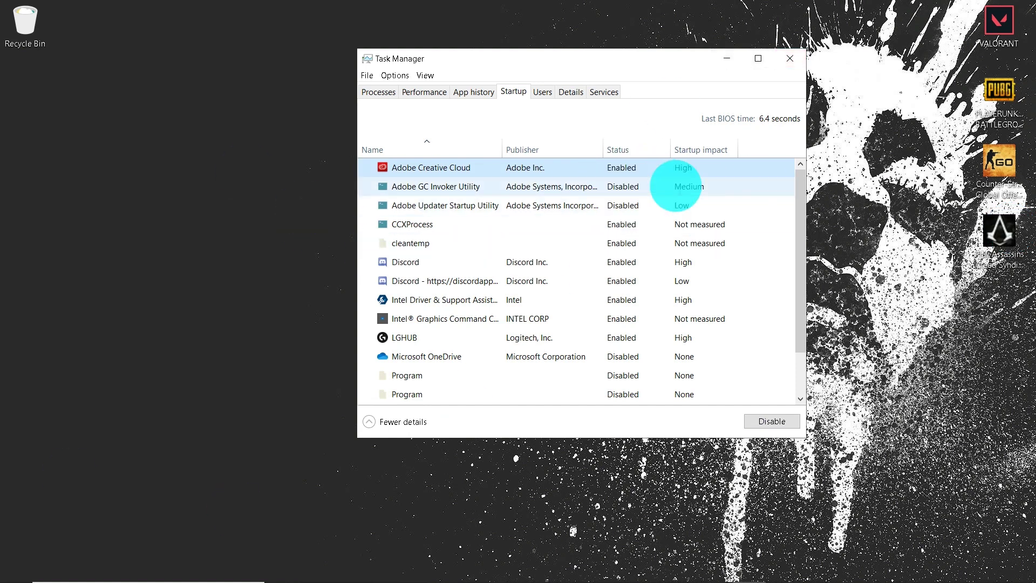
{"action": "right_click", "coordinate": [634, 167]}
{"action": "left_click", "coordinate": [663, 185]}
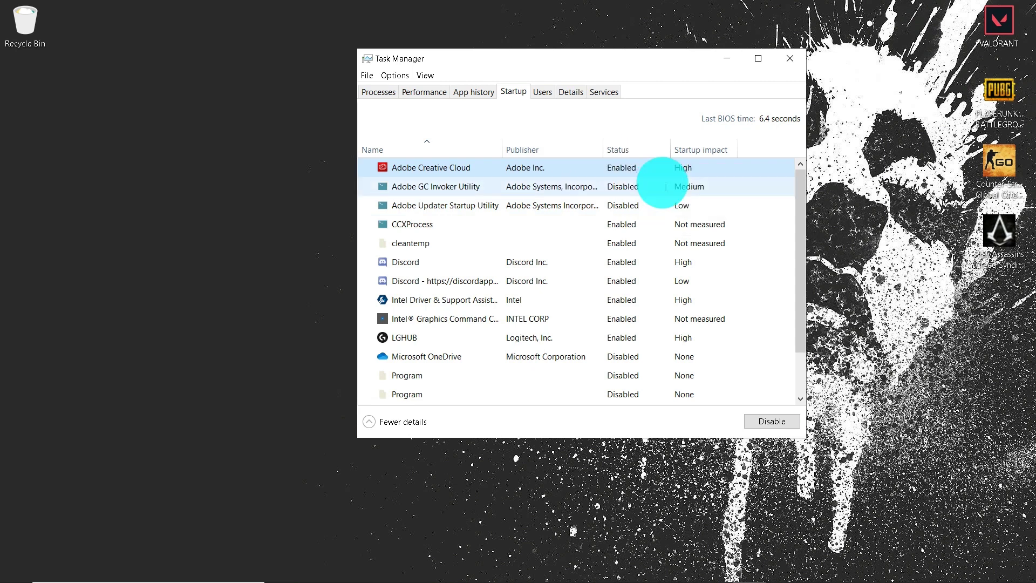
{"action": "scroll", "coordinate": [606, 265], "scroll_direction": "down", "scroll_amount": 1}
{"action": "scroll", "coordinate": [613, 261], "scroll_direction": "up", "scroll_amount": 1}
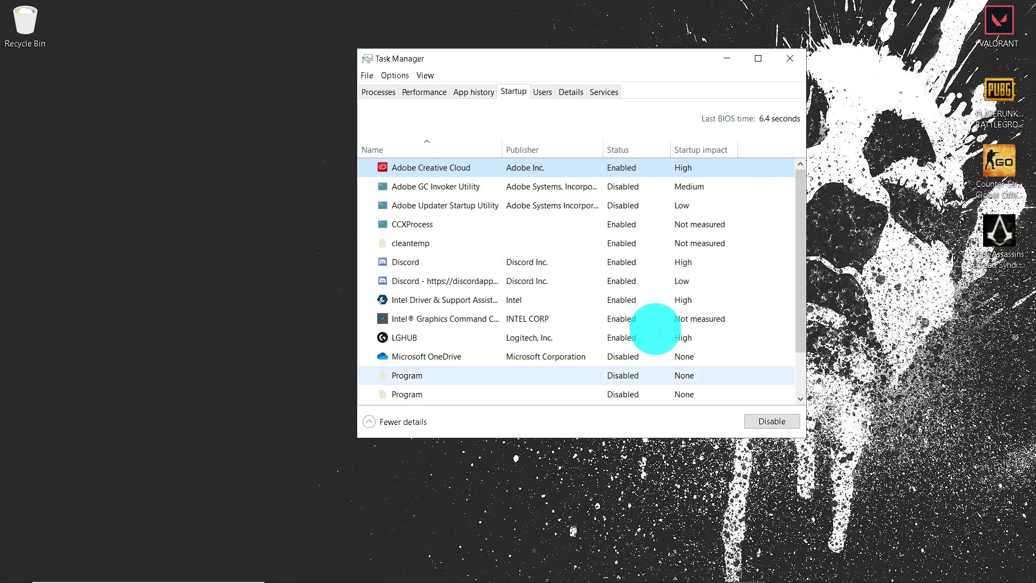
{"action": "scroll", "coordinate": [701, 223], "scroll_direction": "down", "scroll_amount": 1}
{"action": "scroll", "coordinate": [702, 223], "scroll_direction": "up", "scroll_amount": 1}
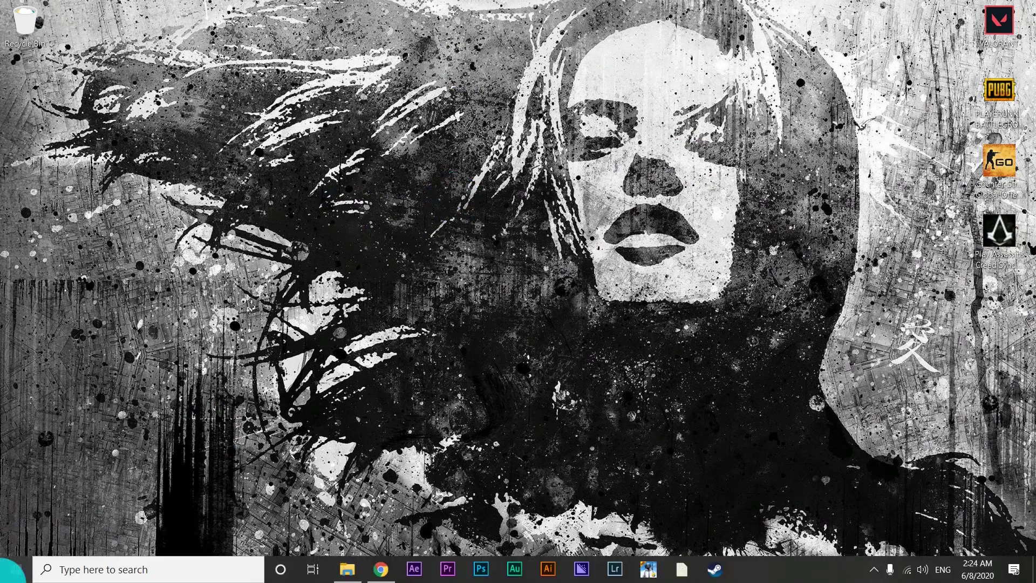
Open the Windows Temp folder by executing temp from the Run dialog
{"action": "right_click", "coordinate": [7, 576]}
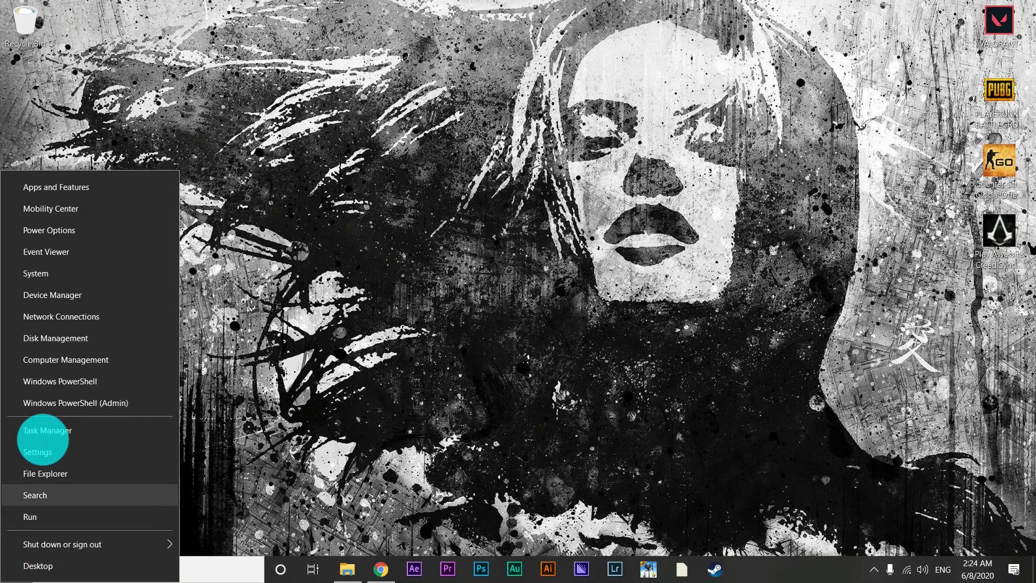
{"action": "left_click", "coordinate": [46, 519]}
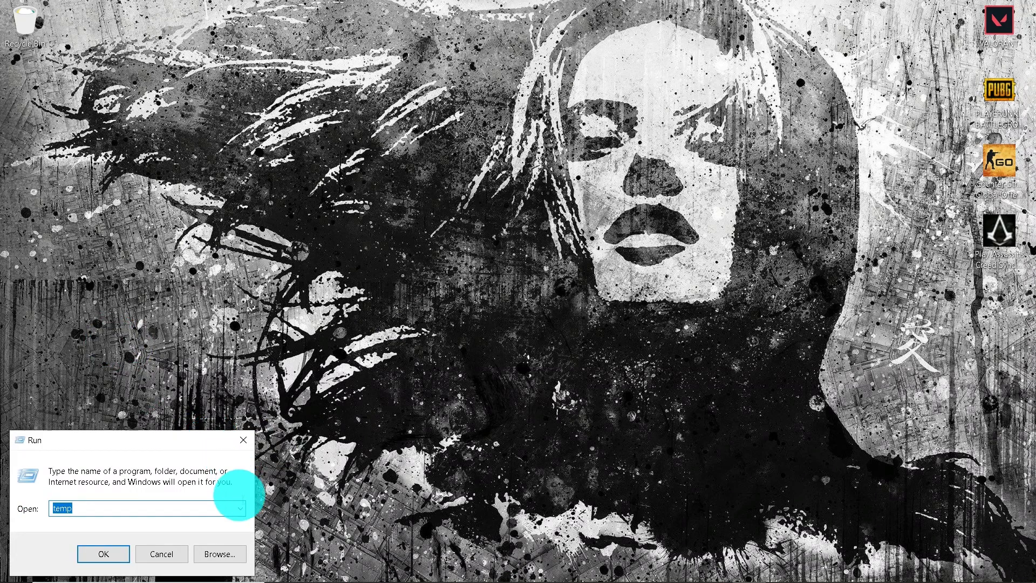
{"action": "left_click", "coordinate": [240, 508]}
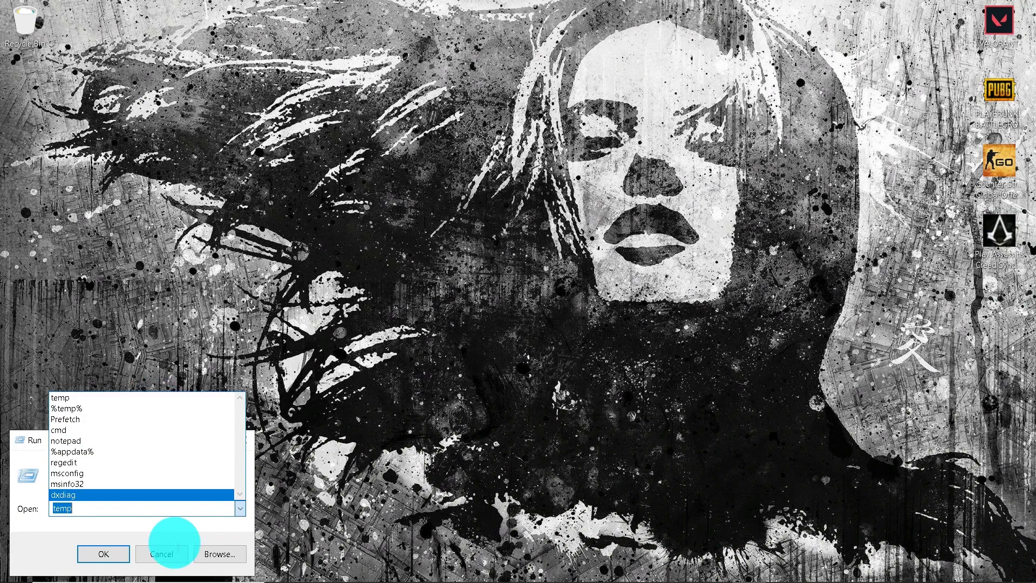
{"action": "left_click", "coordinate": [239, 509]}
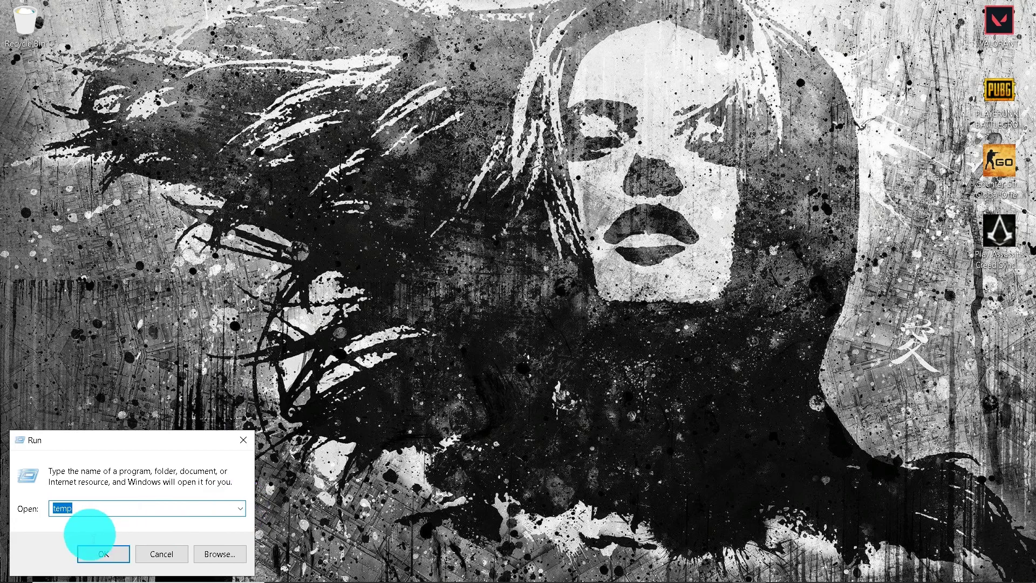
{"action": "left_click", "coordinate": [241, 509]}
{"action": "left_click", "coordinate": [240, 508]}
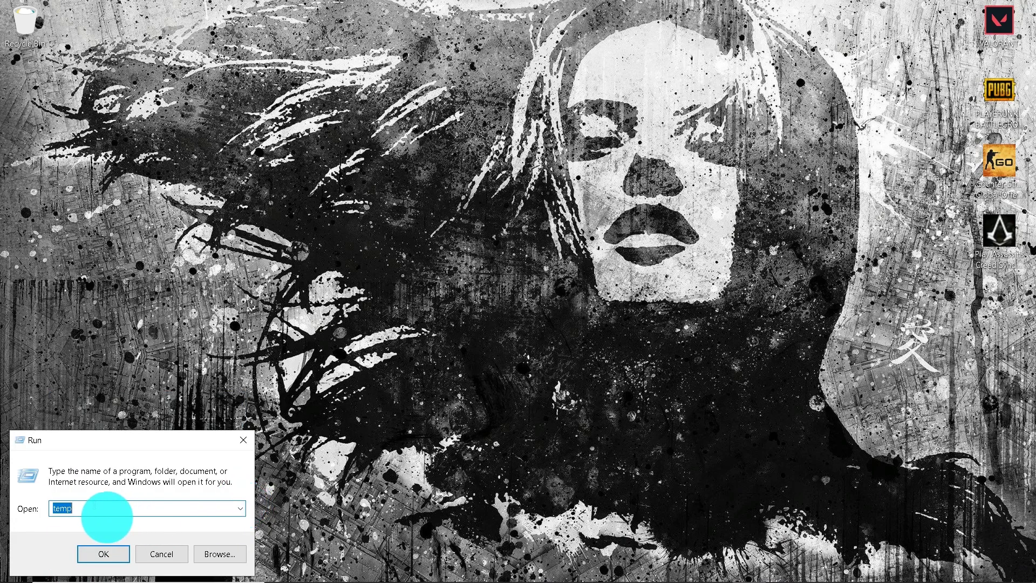
{"action": "key", "text": "BackSpace"}
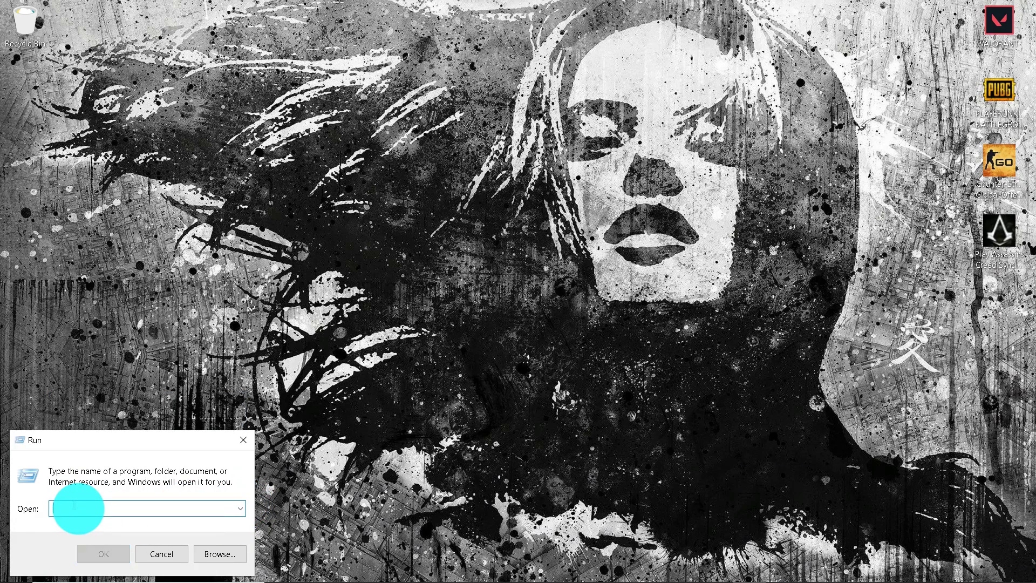
{"action": "type", "text": "temp"}
{"action": "left_click", "coordinate": [108, 554]}
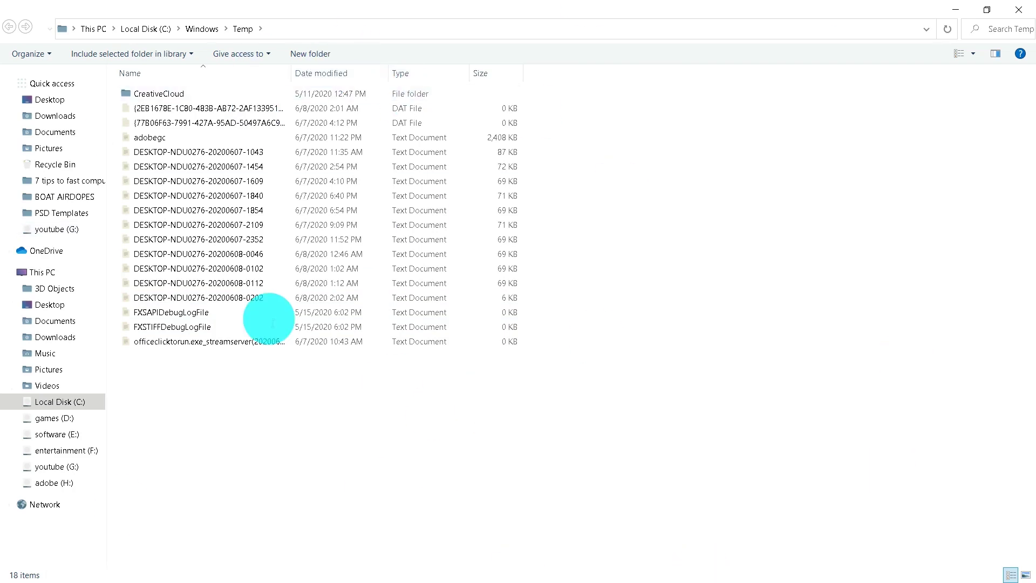
Delete all items in the Windows Temp folder, skipping every item that is in use, and close the folder
{"action": "left_click_drag", "start_coordinate": [232, 435], "coordinate": [319, 83]}
{"action": "left_click", "coordinate": [567, 376]}
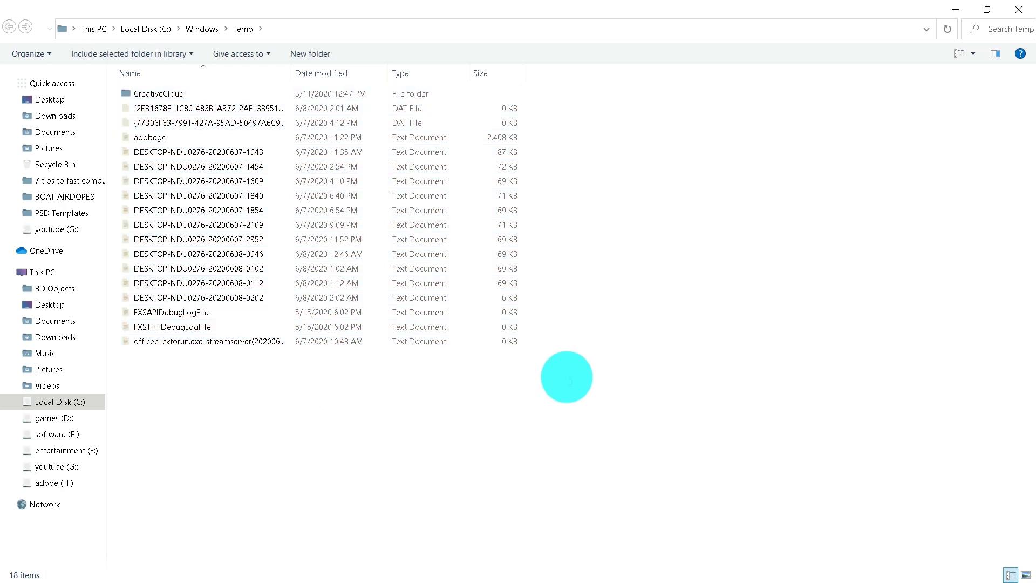
{"action": "key", "text": "ctrl+a"}
{"action": "key", "text": "Delete"}
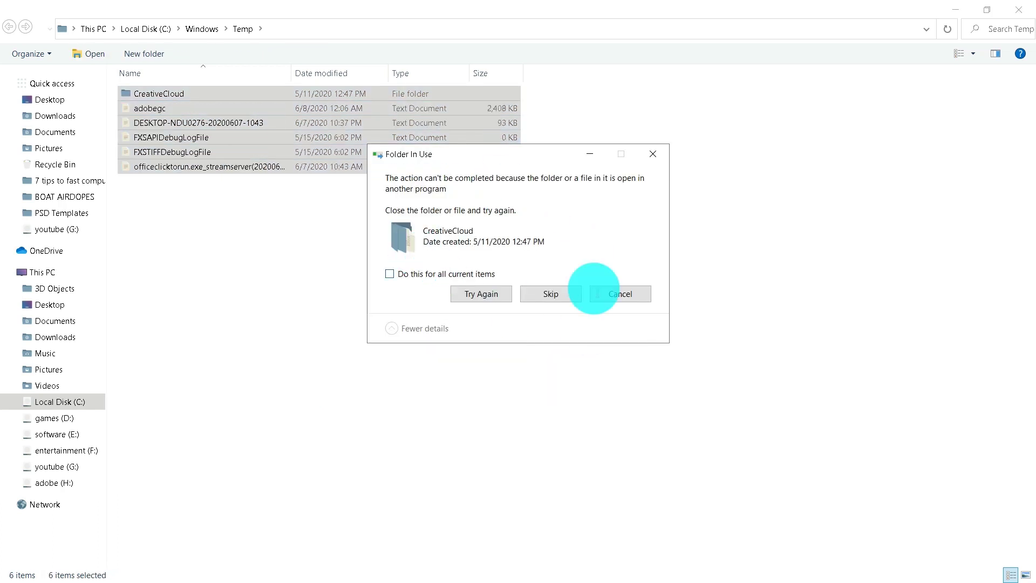
{"action": "left_click_drag", "start_coordinate": [537, 156], "coordinate": [504, 134]}
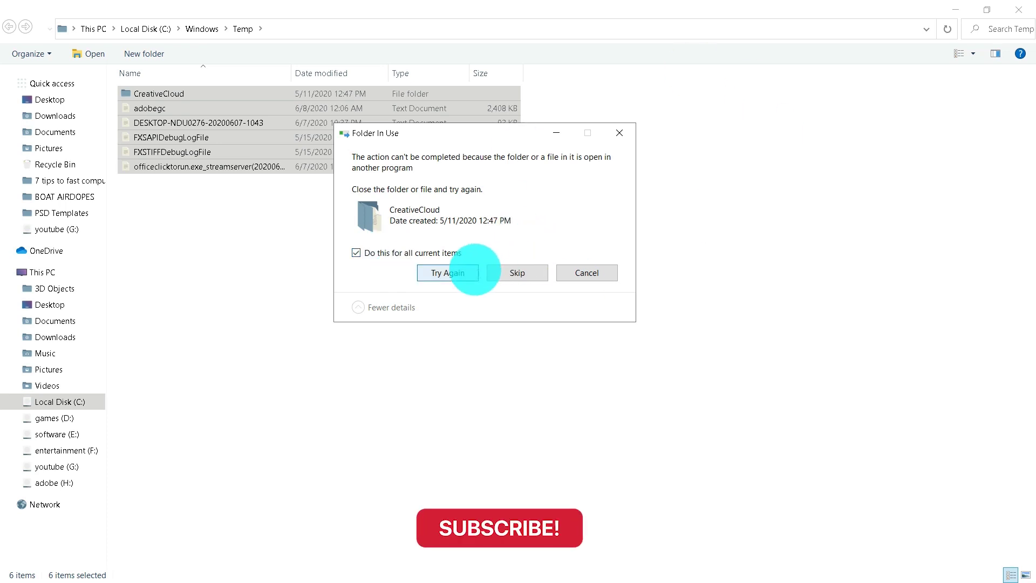
{"action": "left_click", "coordinate": [462, 274]}
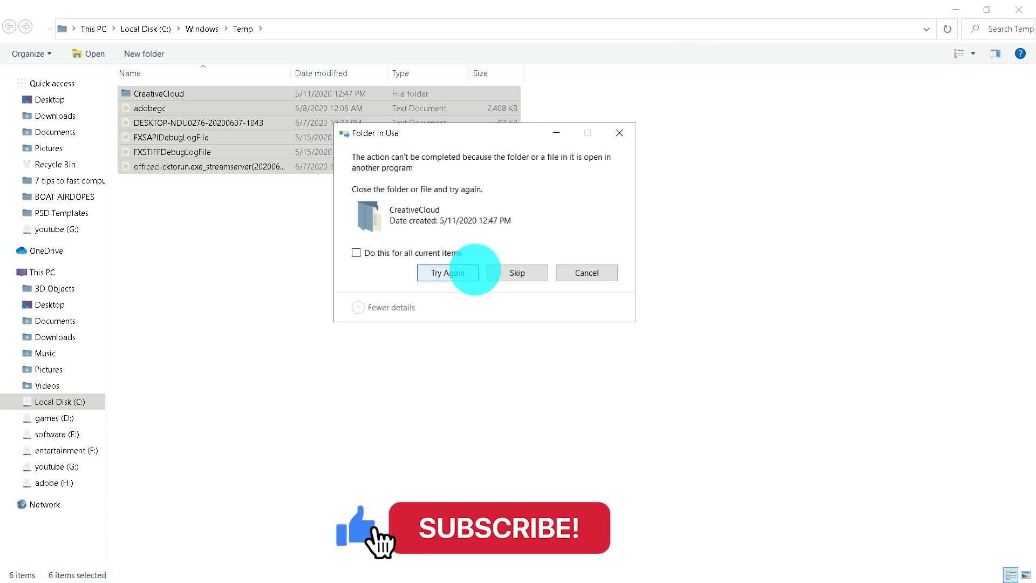
{"action": "left_click", "coordinate": [437, 252]}
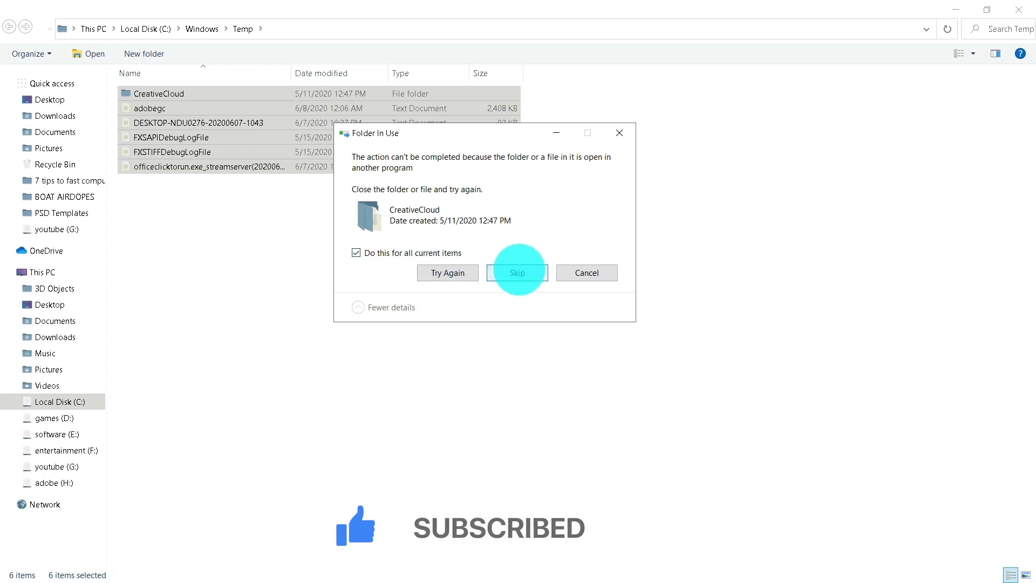
{"action": "left_click", "coordinate": [518, 272]}
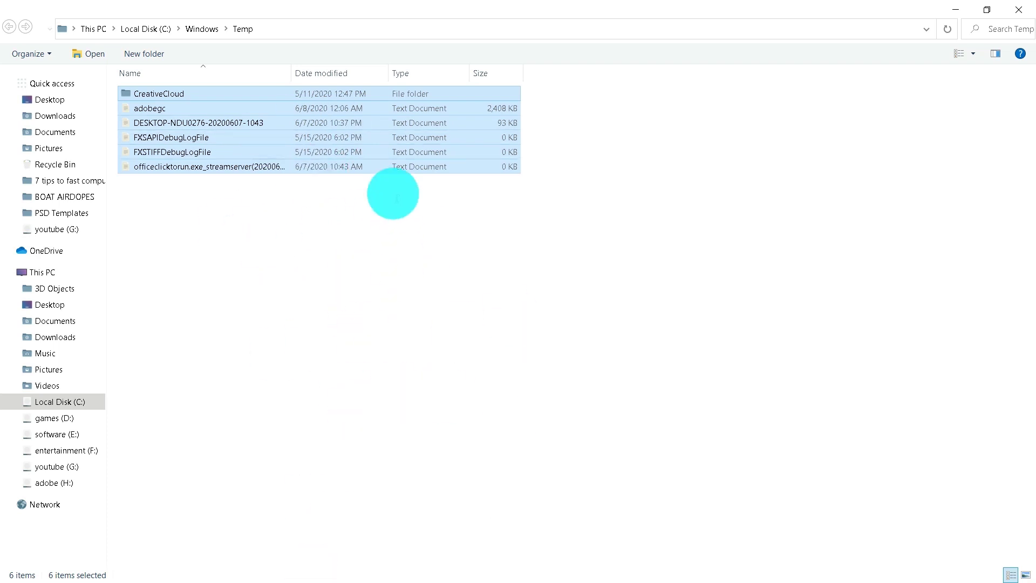
{"action": "left_click", "coordinate": [1019, 10]}
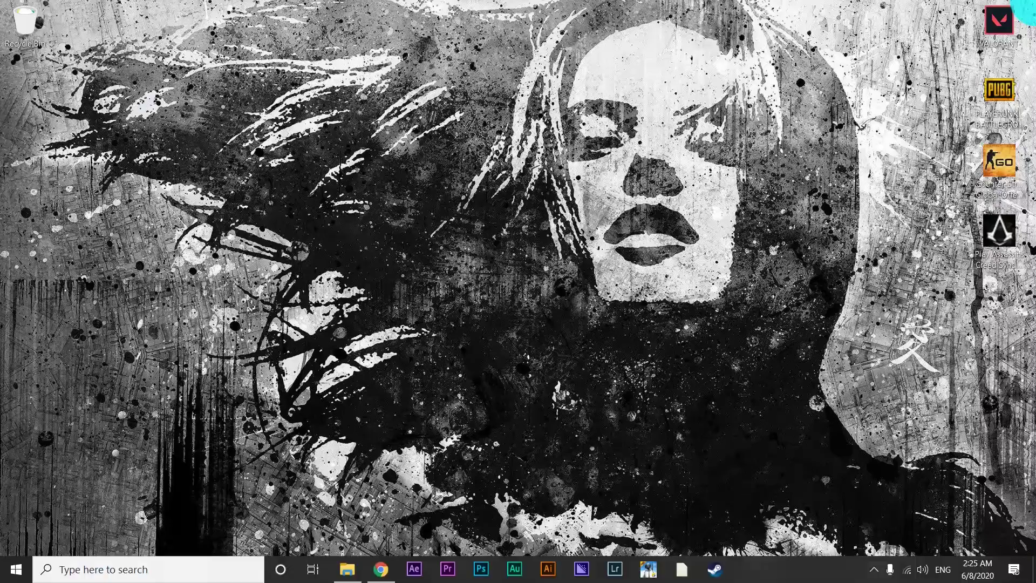
Open the user's local AppData Temp folder by executing %temp% from the Run dialog
{"action": "right_click", "coordinate": [13, 568]}
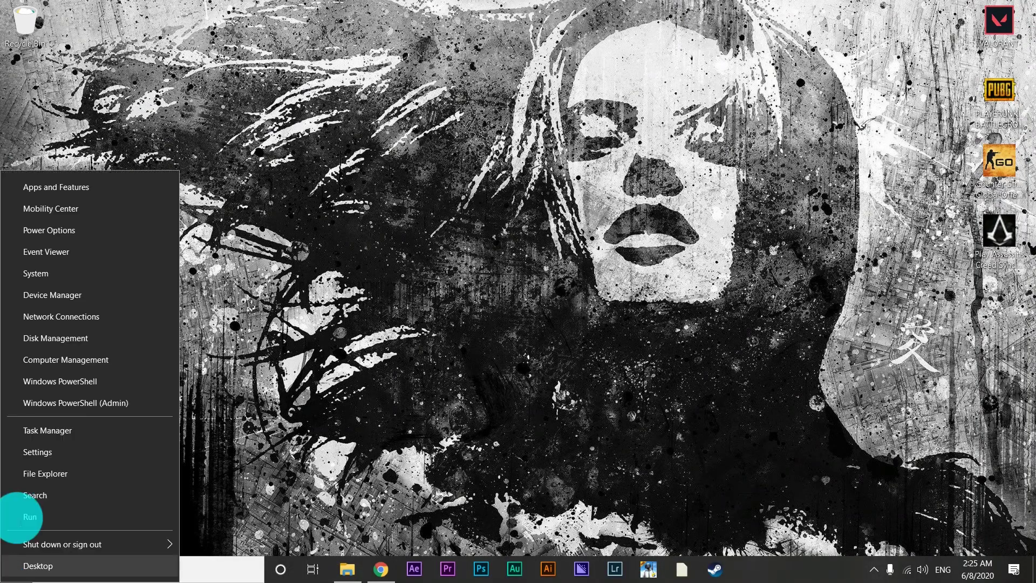
{"action": "left_click", "coordinate": [24, 520]}
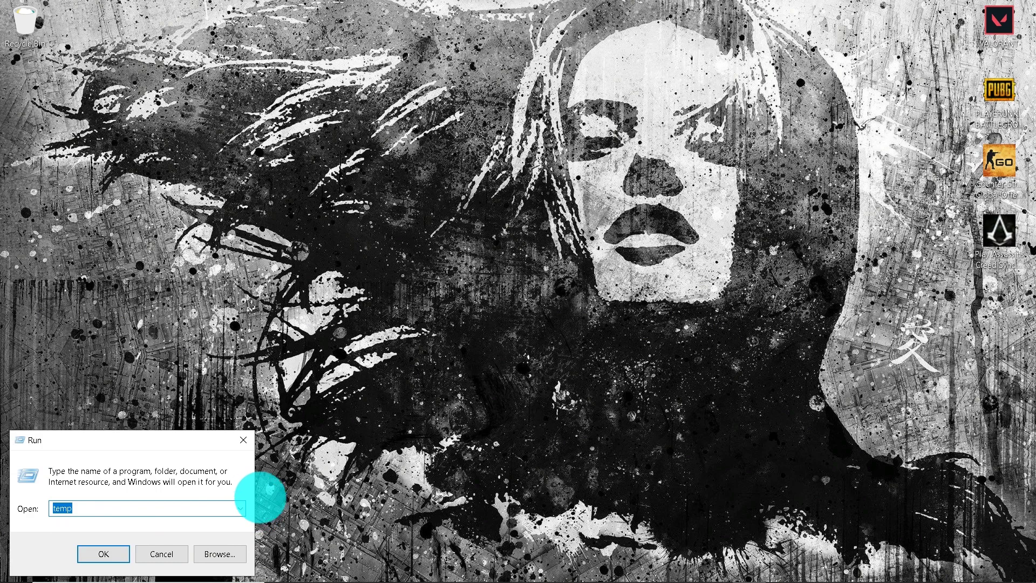
{"action": "left_click", "coordinate": [240, 509]}
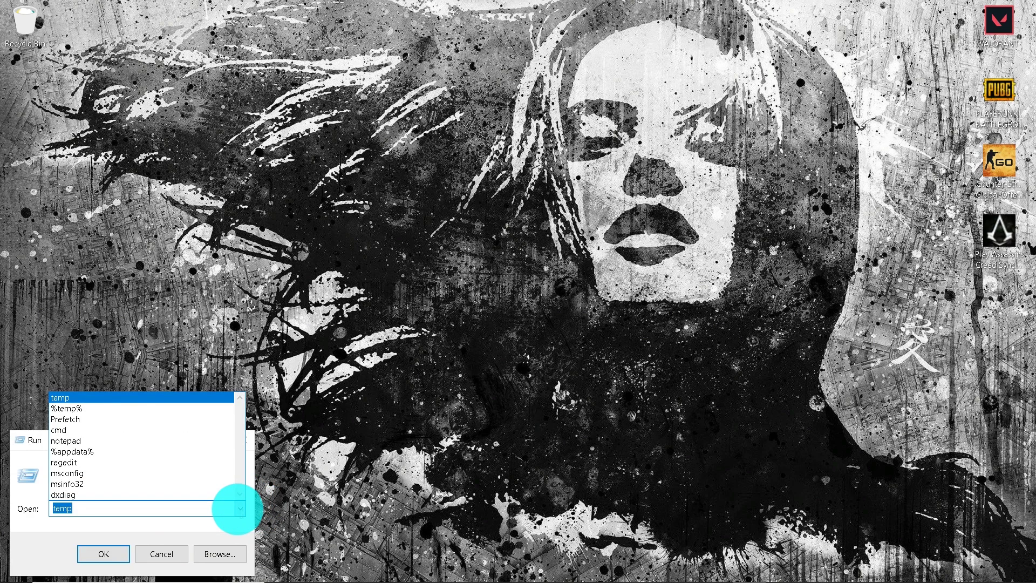
{"action": "left_click", "coordinate": [125, 408]}
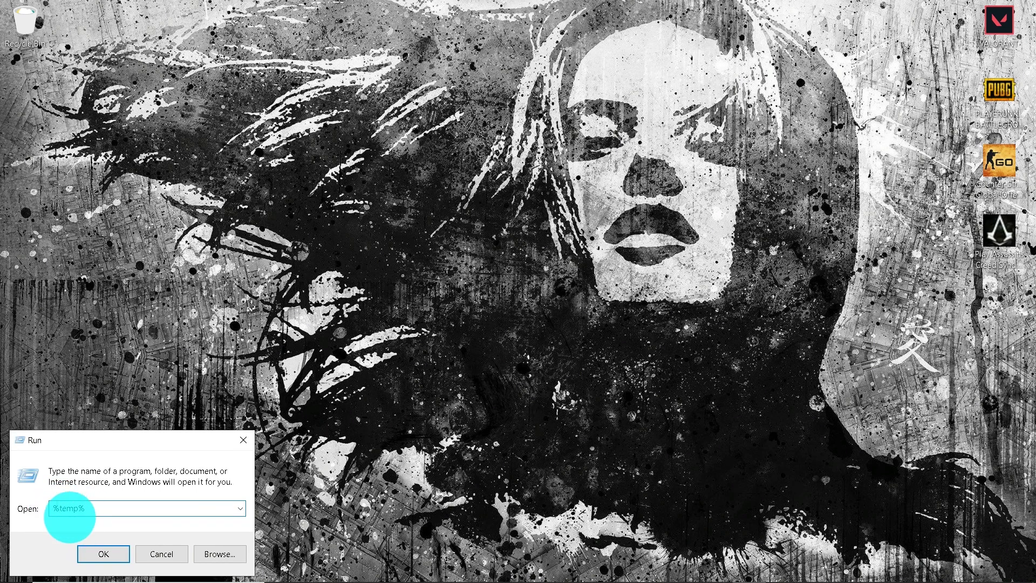
{"action": "left_click", "coordinate": [119, 553]}
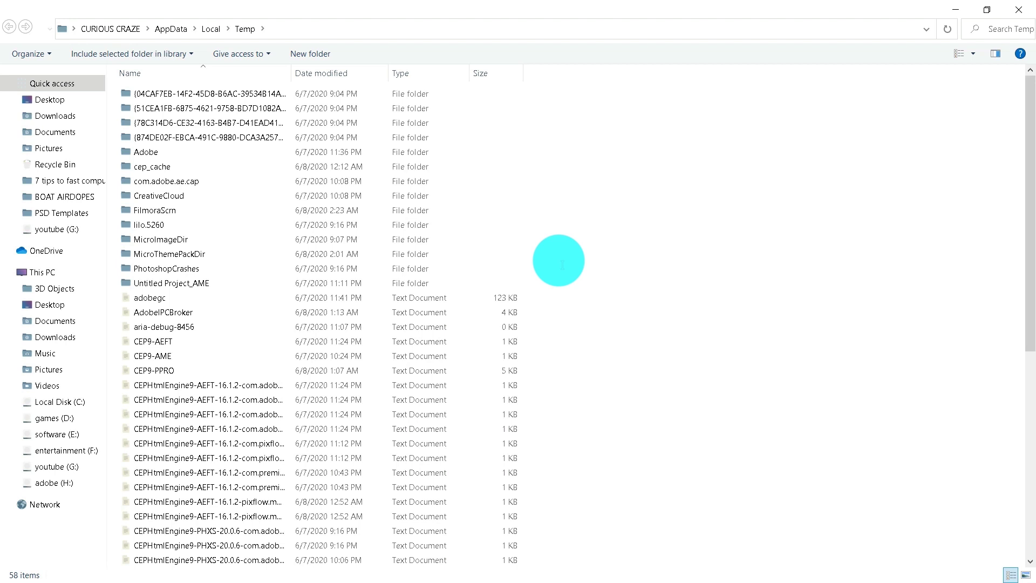
Delete all items in the AppData Local Temp folder, skipping every item that is in use, and close the folder
{"action": "scroll", "coordinate": [562, 265], "scroll_direction": "down", "scroll_amount": 6}
{"action": "scroll", "coordinate": [561, 264], "scroll_direction": "up", "scroll_amount": 5}
{"action": "scroll", "coordinate": [561, 264], "scroll_direction": "down", "scroll_amount": 8}
{"action": "scroll", "coordinate": [561, 265], "scroll_direction": "up", "scroll_amount": 7}
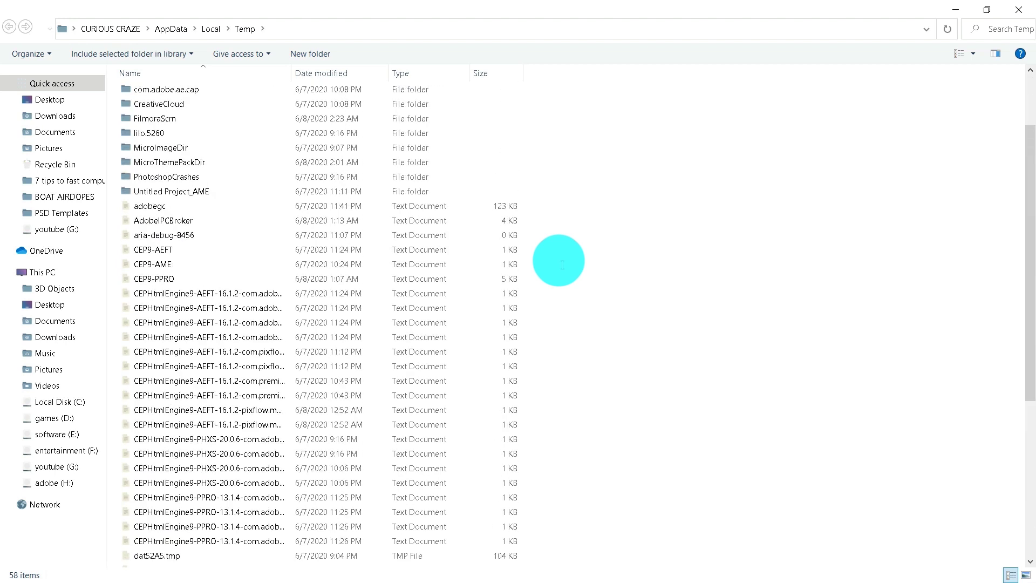
{"action": "scroll", "coordinate": [561, 265], "scroll_direction": "up", "scroll_amount": 2}
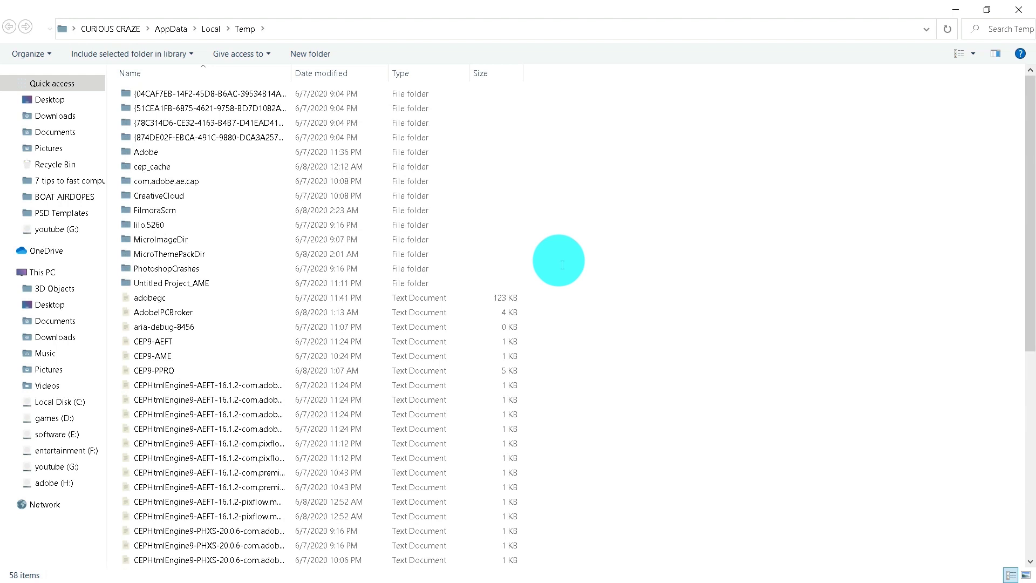
{"action": "key", "text": "ctrl+a"}
{"action": "key", "text": "Delete"}
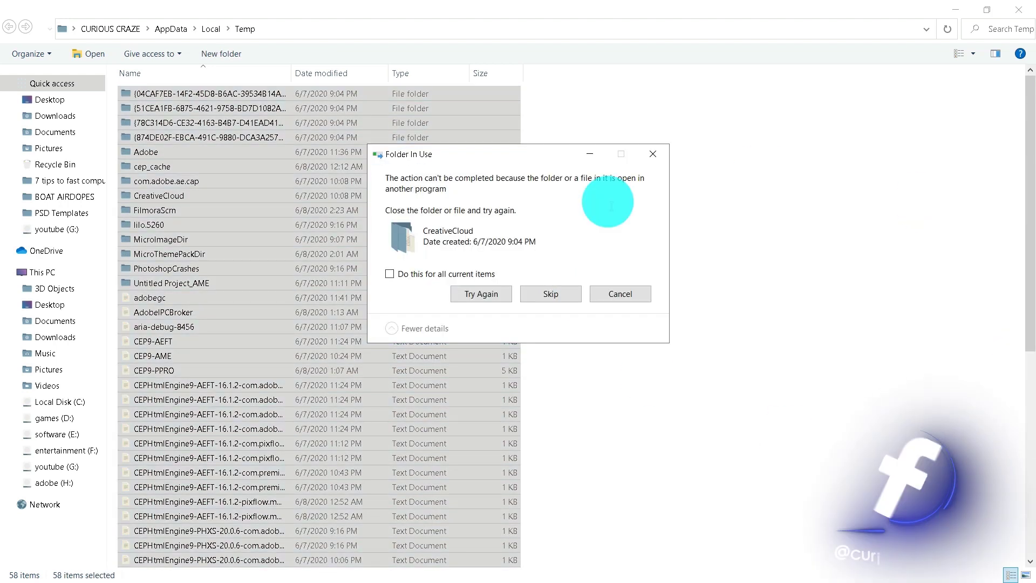
{"action": "left_click", "coordinate": [465, 274]}
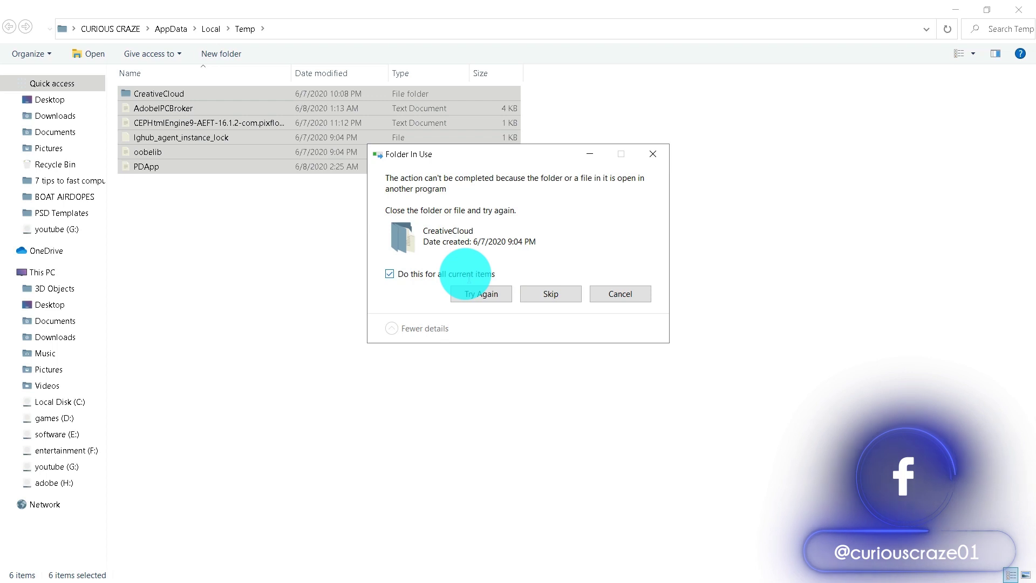
{"action": "left_click", "coordinate": [561, 292]}
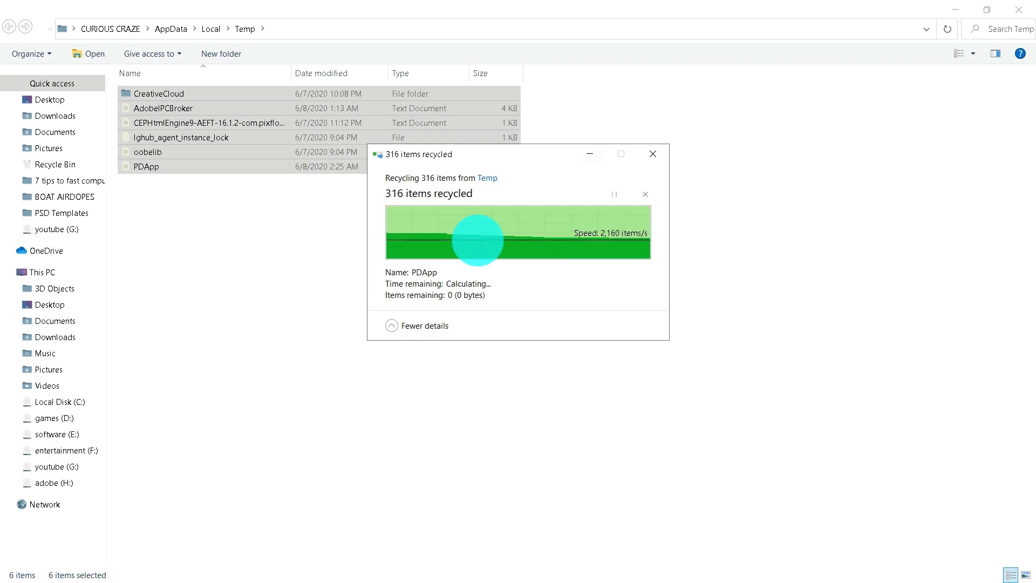
{"action": "left_click", "coordinate": [369, 191]}
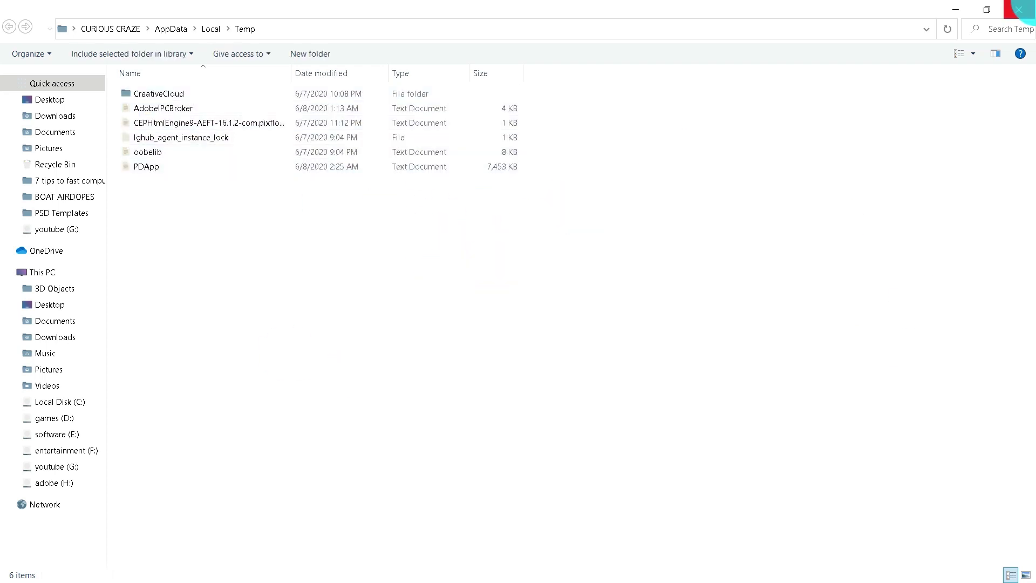
{"action": "left_click", "coordinate": [1020, 10]}
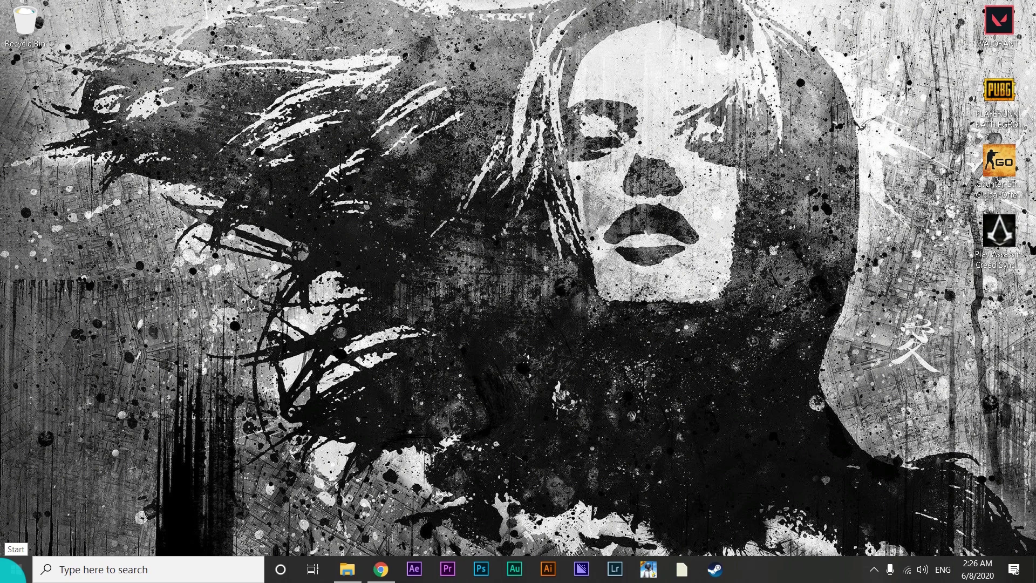
Open the Windows Prefetch folder by executing Prefetch from the Run dialog and grant permanent access to it
{"action": "right_click", "coordinate": [10, 571]}
{"action": "left_click", "coordinate": [32, 514]}
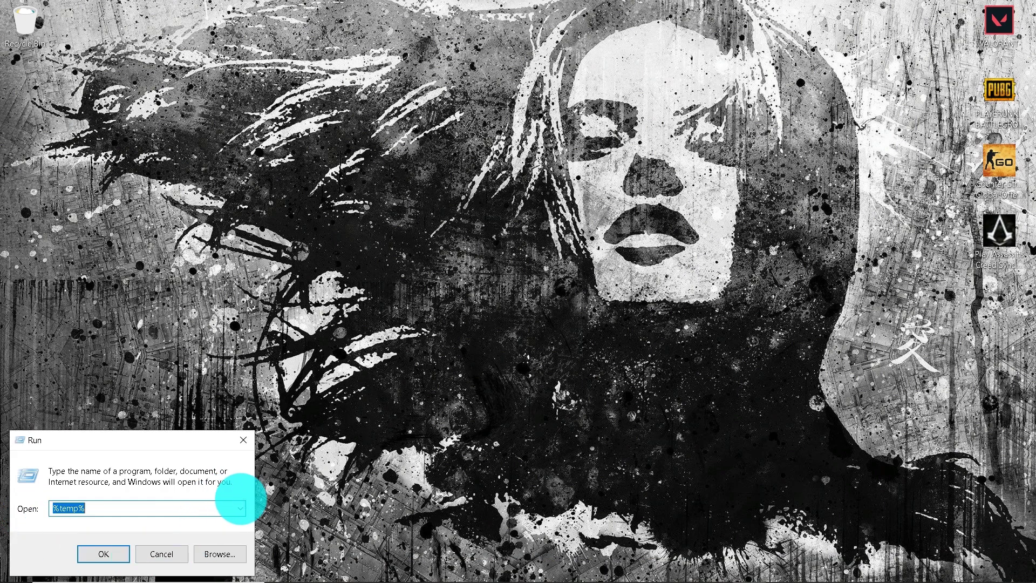
{"action": "left_click", "coordinate": [240, 508]}
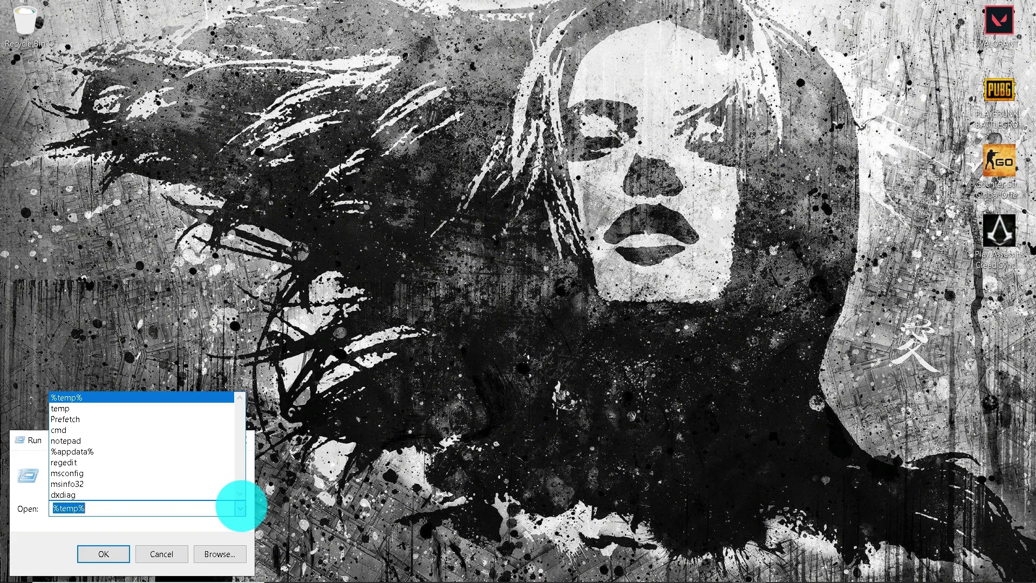
{"action": "left_click", "coordinate": [113, 419]}
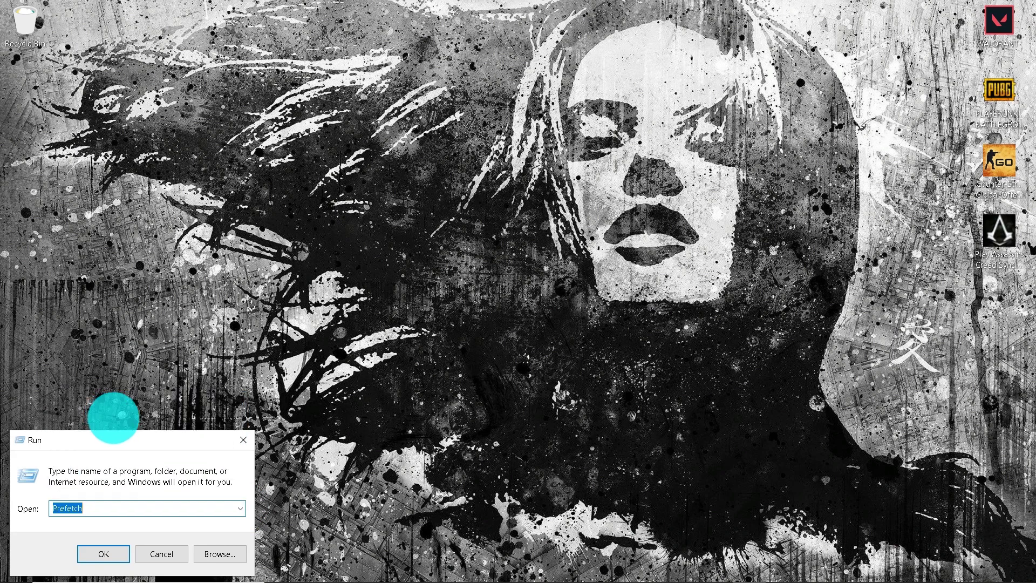
{"action": "left_click", "coordinate": [97, 508]}
{"action": "left_click", "coordinate": [111, 556]}
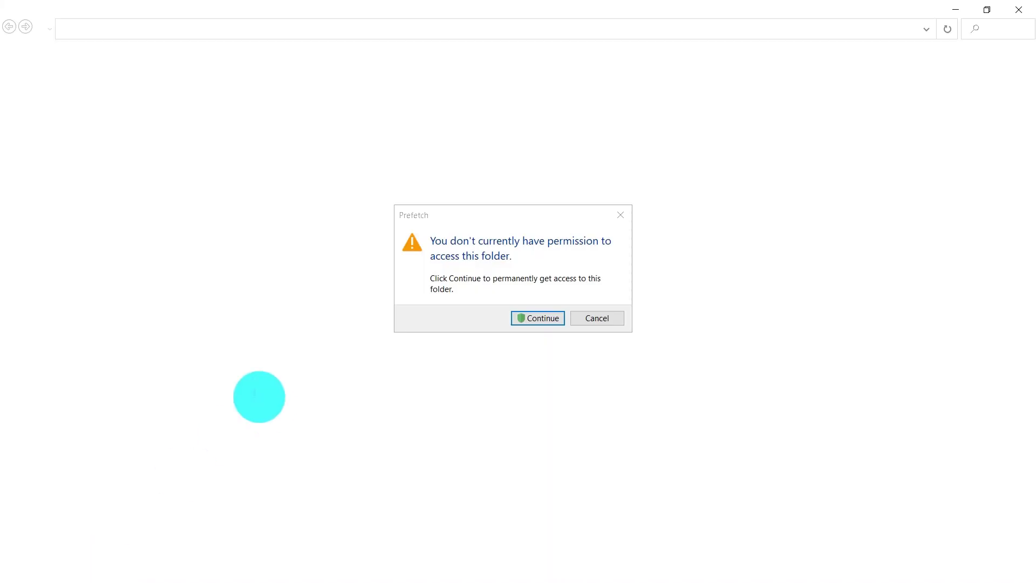
{"action": "mouse_move", "coordinate": [539, 212]}
{"action": "left_mouse_down"}
{"action": "mouse_move", "coordinate": [573, 210]}
{"action": "mouse_move", "coordinate": [544, 208]}
{"action": "left_mouse_up"}
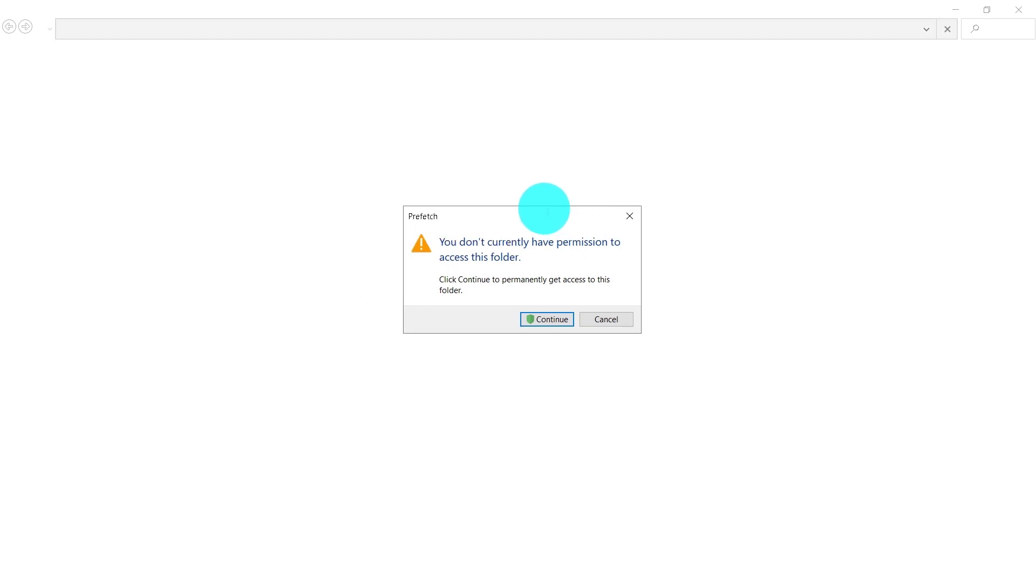
{"action": "left_click", "coordinate": [553, 320]}
Examine the full list of prefetch files in the Windows Prefetch folder, including their dates, types and sizes
{"action": "scroll", "coordinate": [354, 341], "scroll_direction": "down", "scroll_amount": 20}
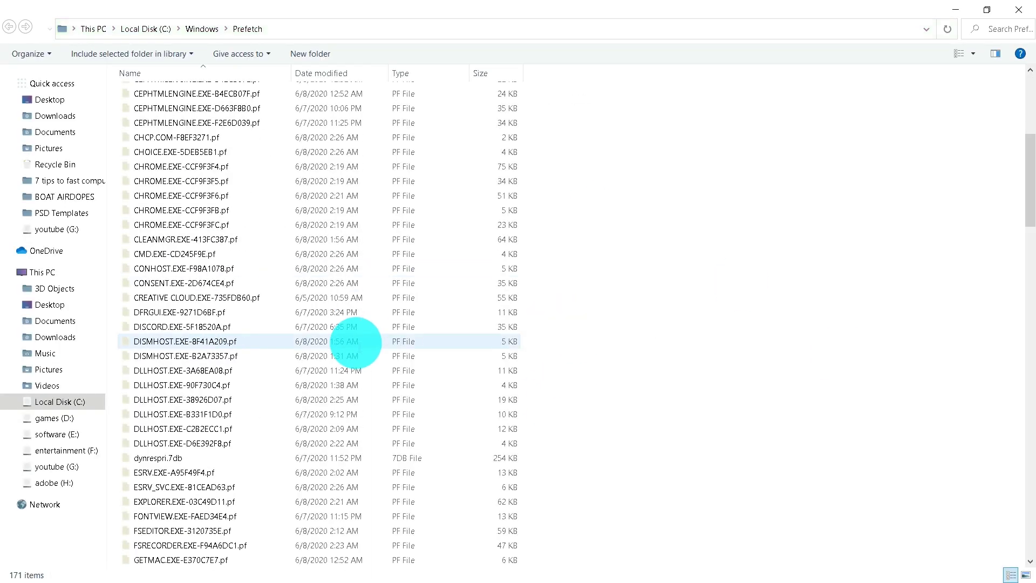
{"action": "scroll", "coordinate": [353, 343], "scroll_direction": "down", "scroll_amount": 13}
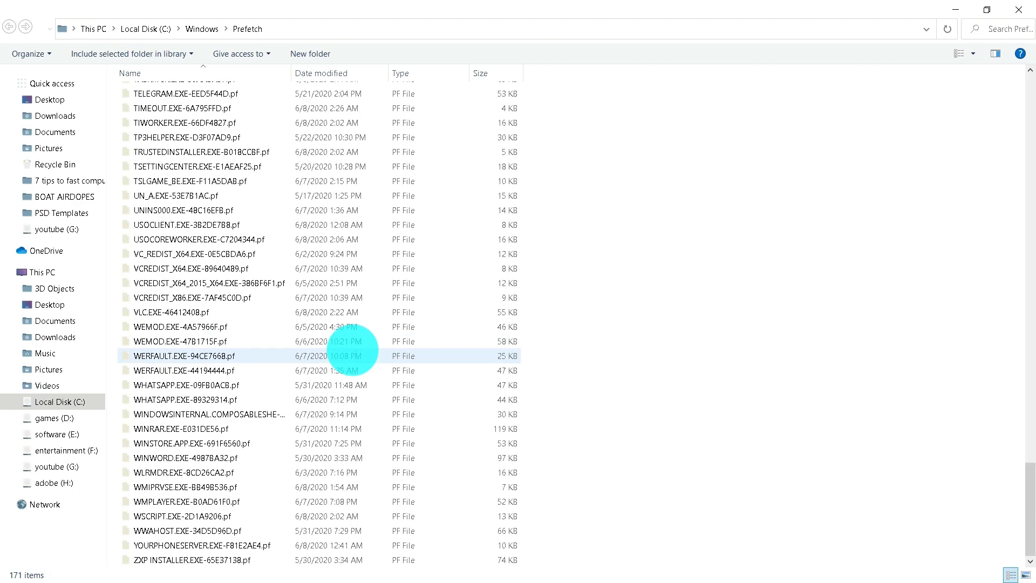
{"action": "scroll", "coordinate": [353, 348], "scroll_direction": "up", "scroll_amount": 11}
{"action": "scroll", "coordinate": [353, 351], "scroll_direction": "up", "scroll_amount": 20}
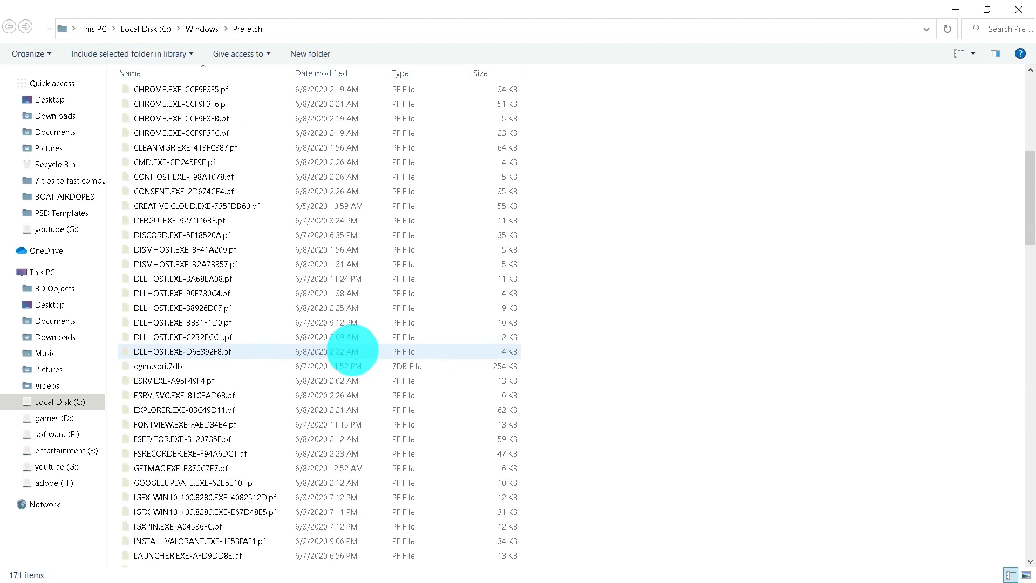
{"action": "scroll", "coordinate": [354, 351], "scroll_direction": "down", "scroll_amount": 7}
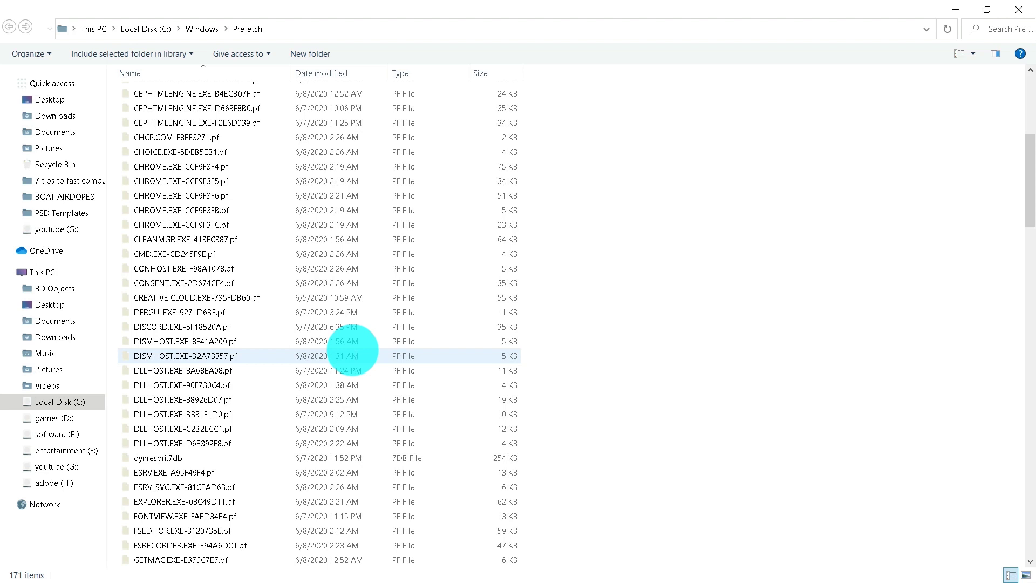
{"action": "scroll", "coordinate": [405, 361], "scroll_direction": "down", "scroll_amount": 20}
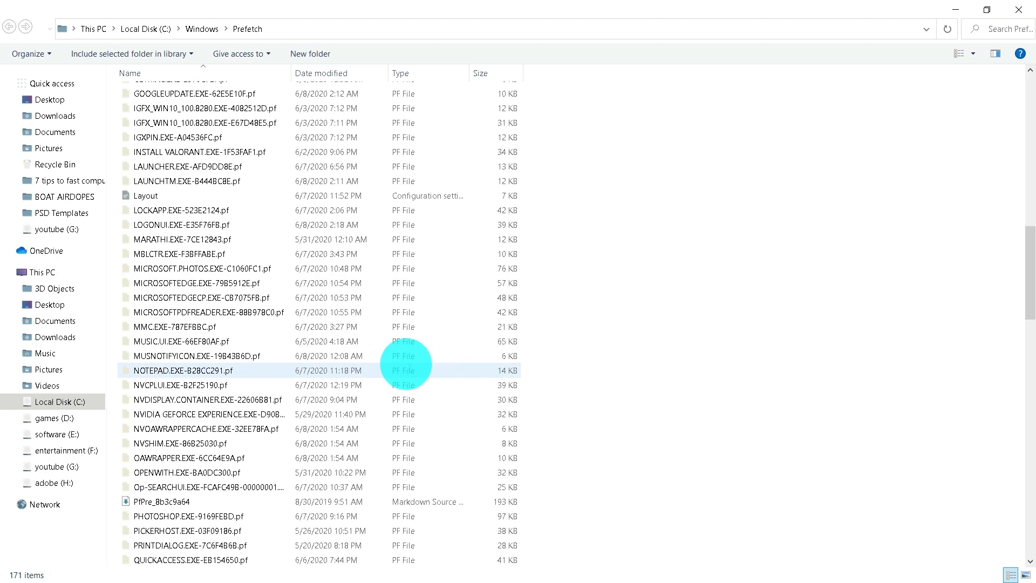
{"action": "scroll", "coordinate": [406, 365], "scroll_direction": "down", "scroll_amount": 13}
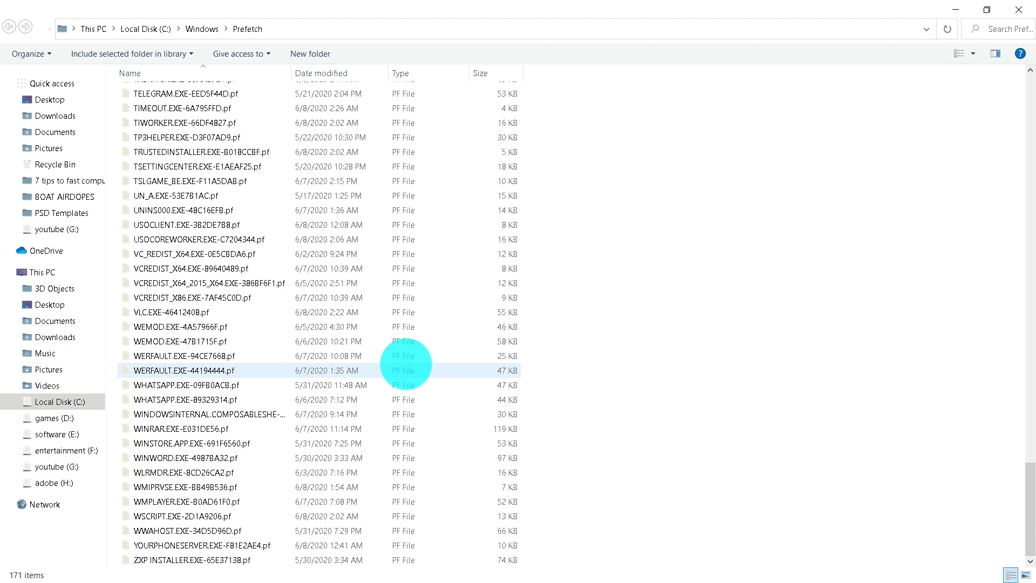
{"action": "scroll", "coordinate": [406, 364], "scroll_direction": "up", "scroll_amount": 20}
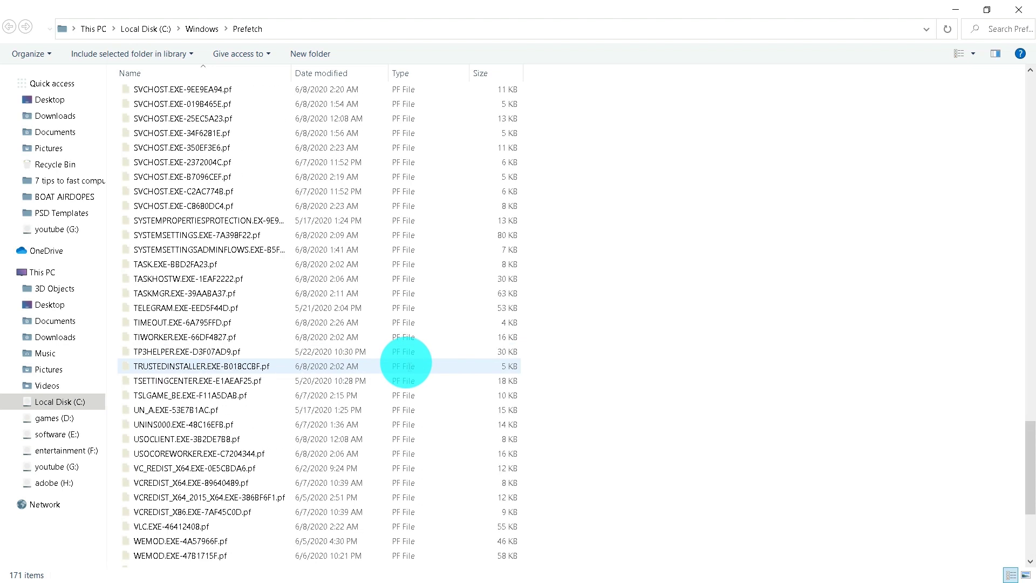
{"action": "scroll", "coordinate": [286, 315], "scroll_direction": "up", "scroll_amount": 20}
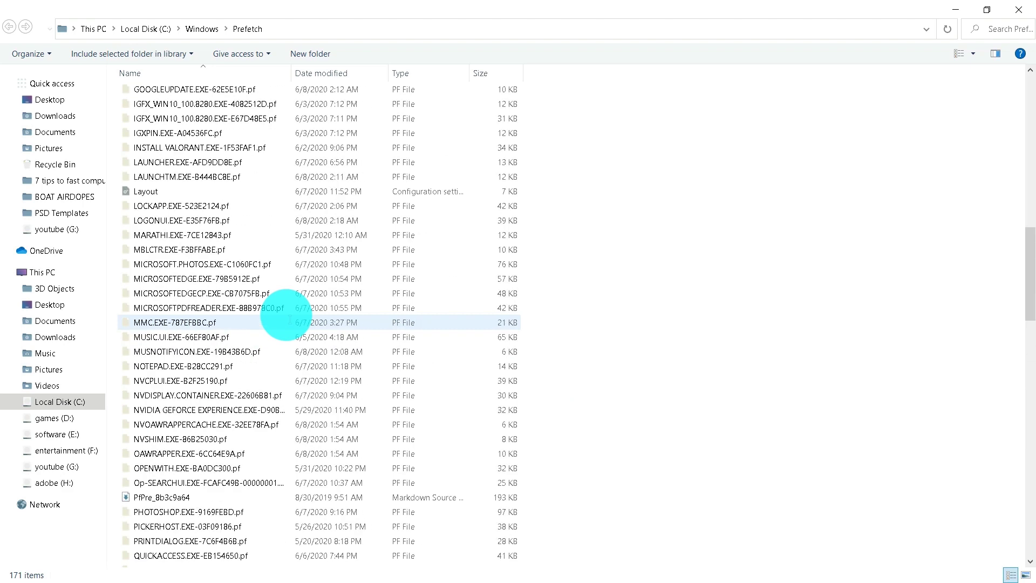
{"action": "scroll", "coordinate": [311, 247], "scroll_direction": "down", "scroll_amount": 20}
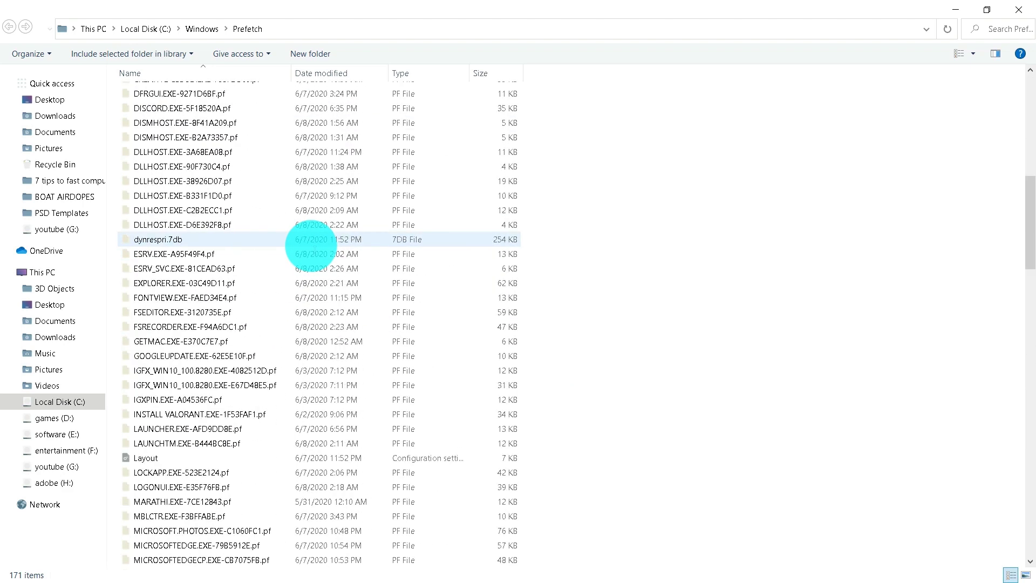
{"action": "scroll", "coordinate": [312, 246], "scroll_direction": "up", "scroll_amount": 17}
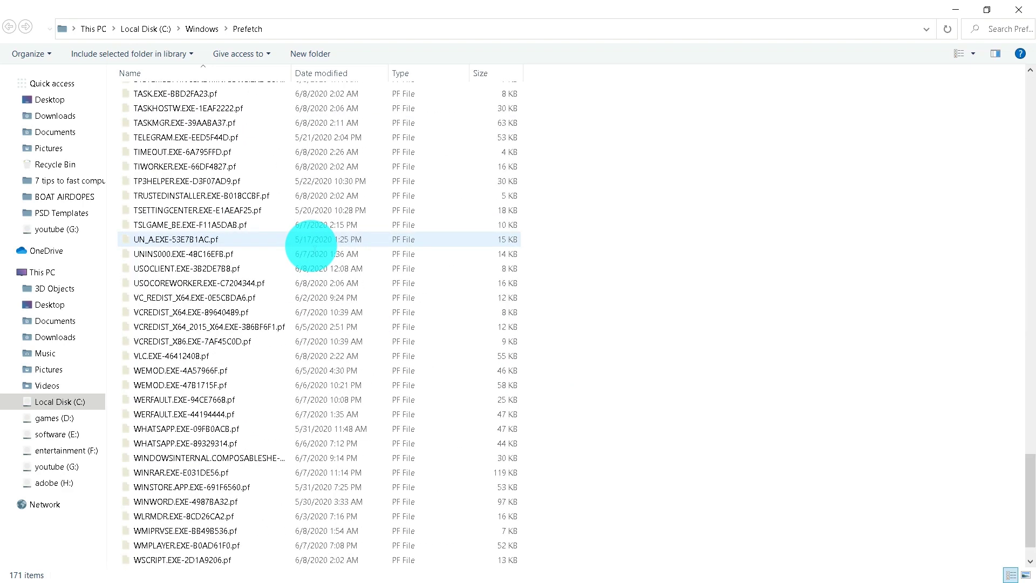
{"action": "scroll", "coordinate": [311, 247], "scroll_direction": "up", "scroll_amount": 20}
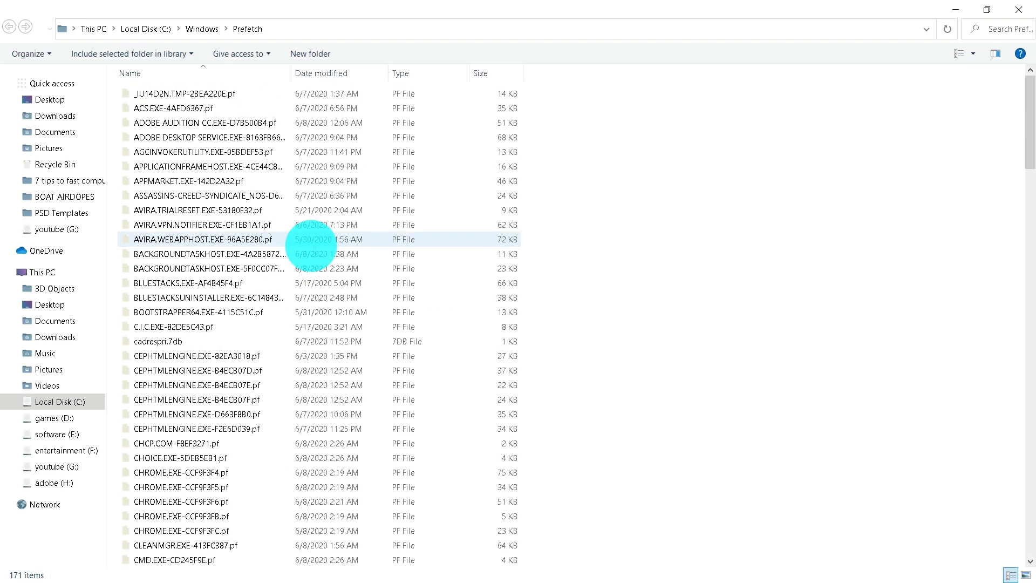
Delete all files in the Windows Prefetch folder, skipping any that are in use, and close the folder
{"action": "key", "text": "ctrl+a"}
{"action": "key", "text": "Delete"}
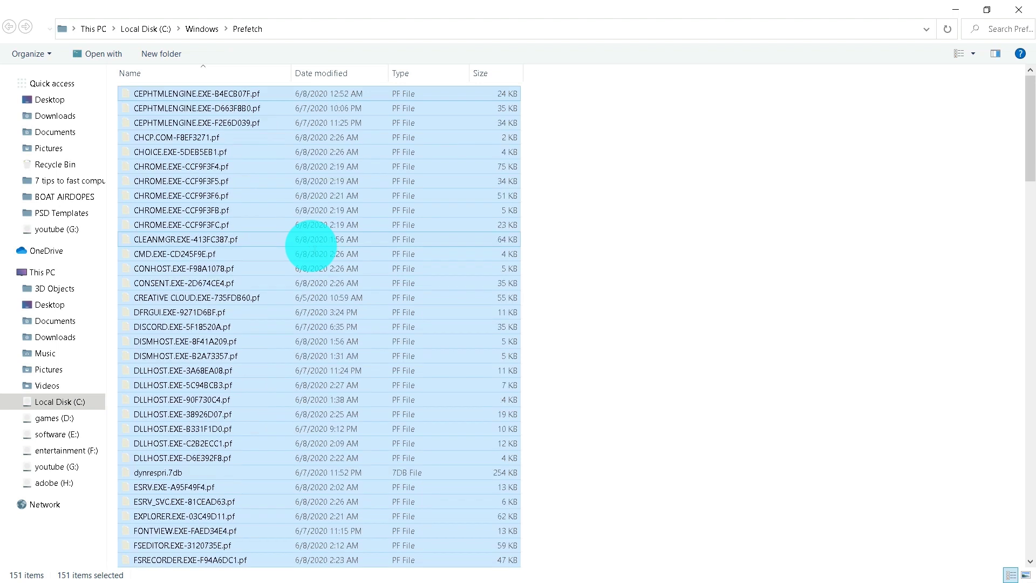
{"action": "left_click", "coordinate": [460, 271]}
{"action": "left_click", "coordinate": [550, 292]}
{"action": "left_click", "coordinate": [1019, 9]}
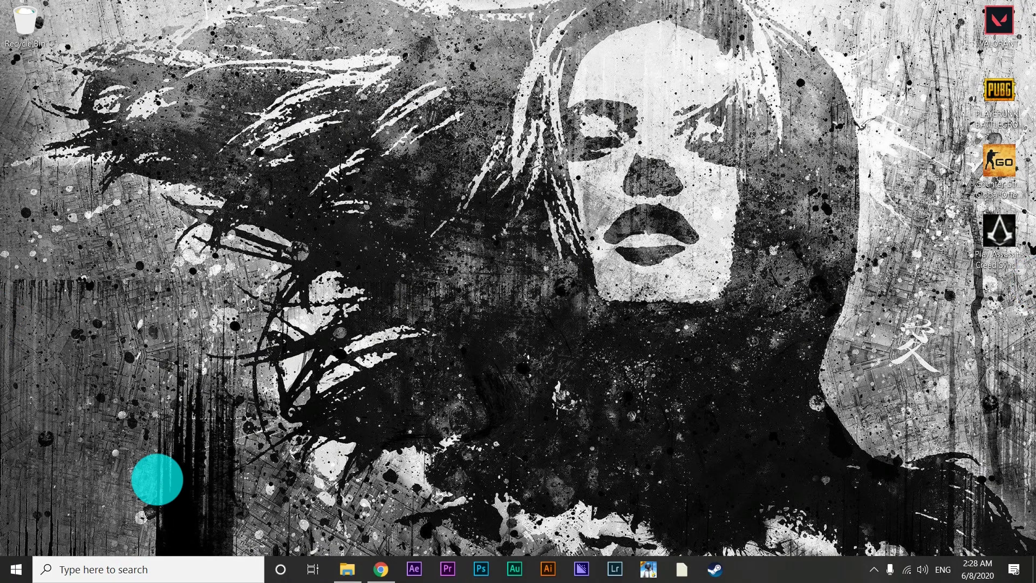
Open the Recycle Bin, permanently delete all items in it, and close it
{"action": "double_click", "coordinate": [22, 16]}
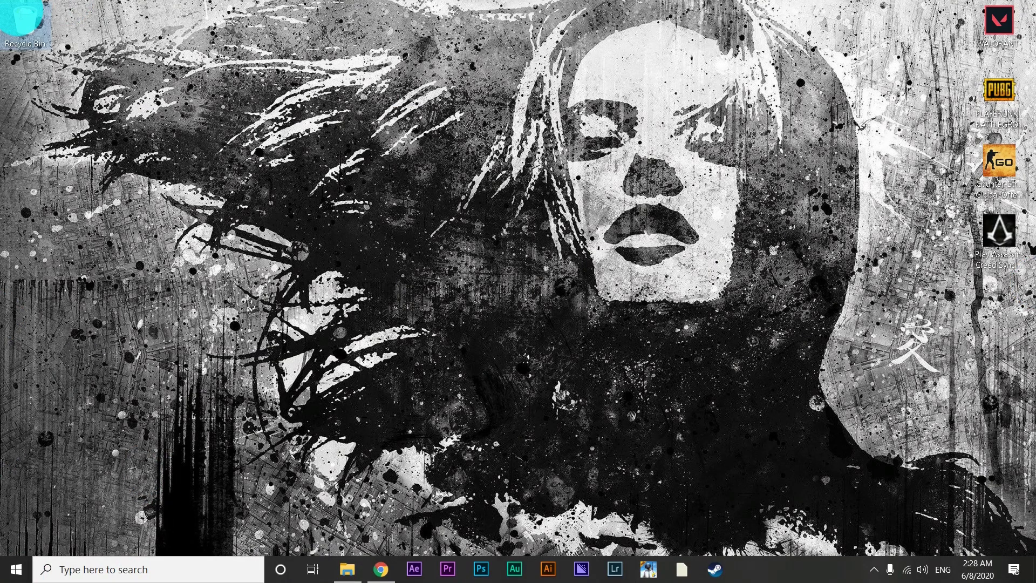
{"action": "scroll", "coordinate": [371, 197], "scroll_direction": "down", "scroll_amount": 9}
{"action": "scroll", "coordinate": [435, 198], "scroll_direction": "up", "scroll_amount": 12}
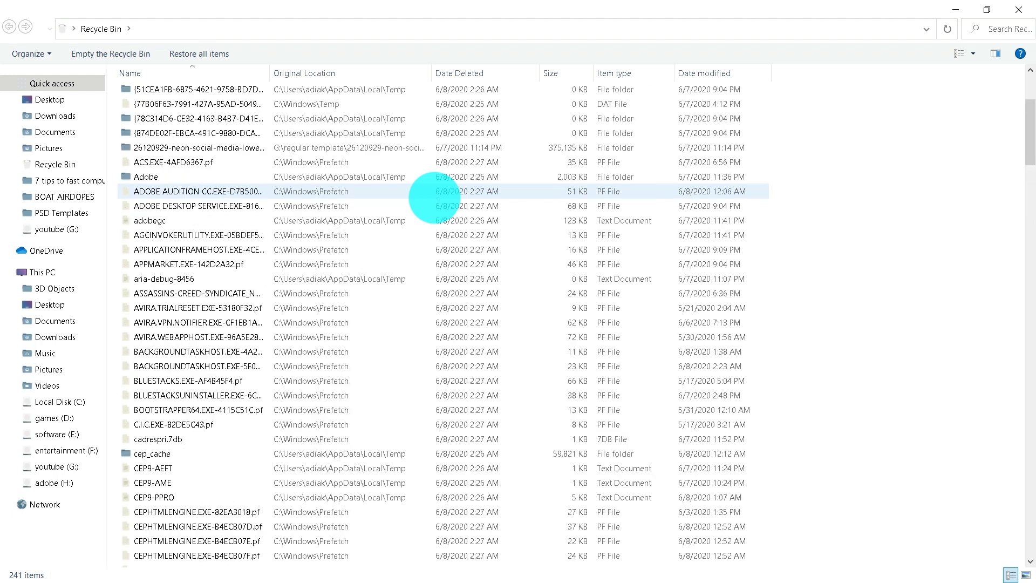
{"action": "key", "text": "ctrl+a"}
{"action": "key", "text": "Delete"}
{"action": "key", "text": "Return"}
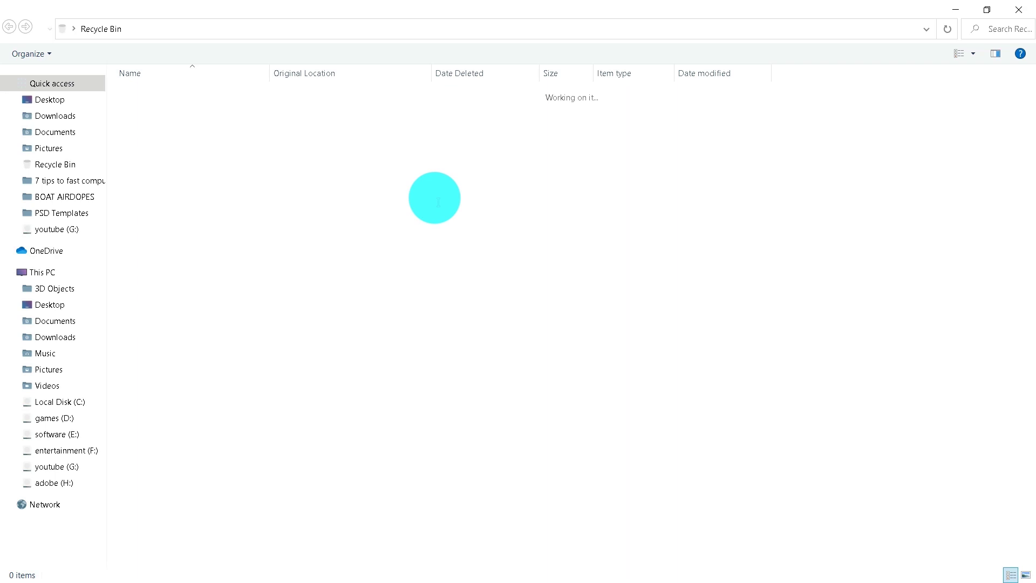
{"action": "left_click", "coordinate": [1019, 10]}
Refresh the desktop several times
{"action": "right_click", "coordinate": [256, 72]}
{"action": "left_click", "coordinate": [299, 113]}
{"action": "right_click", "coordinate": [306, 118]}
{"action": "left_click", "coordinate": [274, 106]}
{"action": "right_click", "coordinate": [274, 107]}
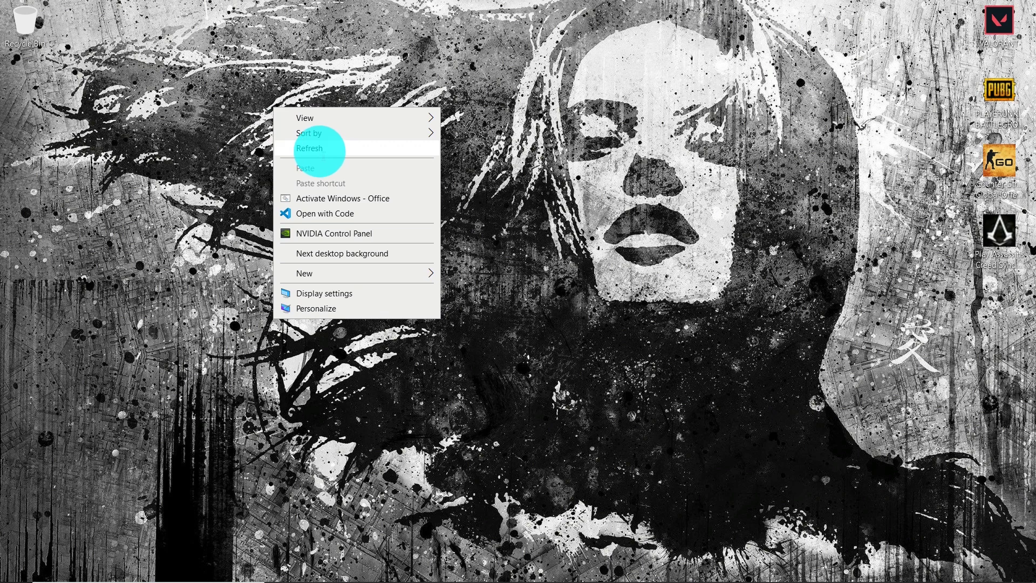
{"action": "left_click", "coordinate": [315, 146]}
{"action": "right_click", "coordinate": [300, 130]}
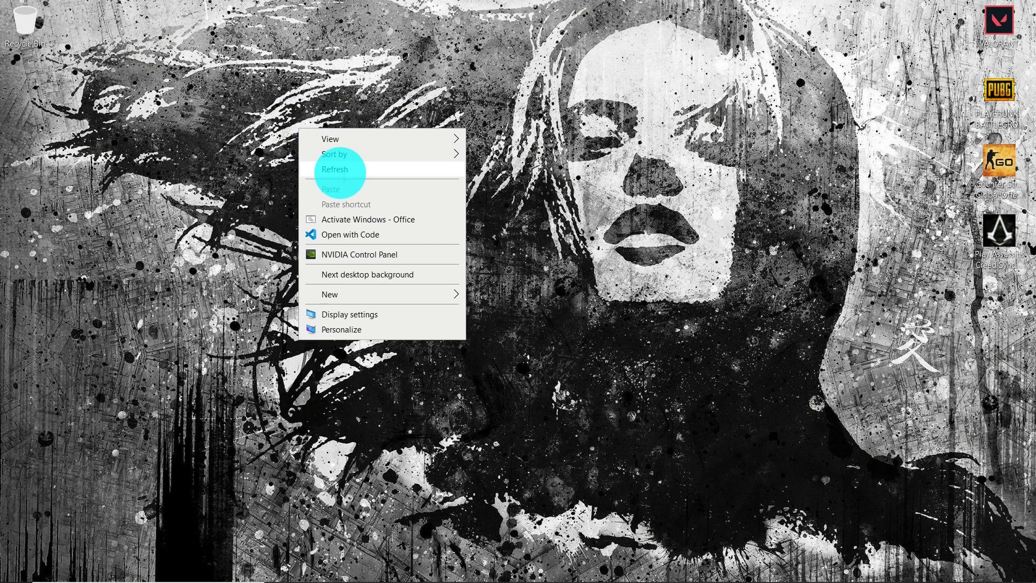
{"action": "left_click", "coordinate": [341, 170]}
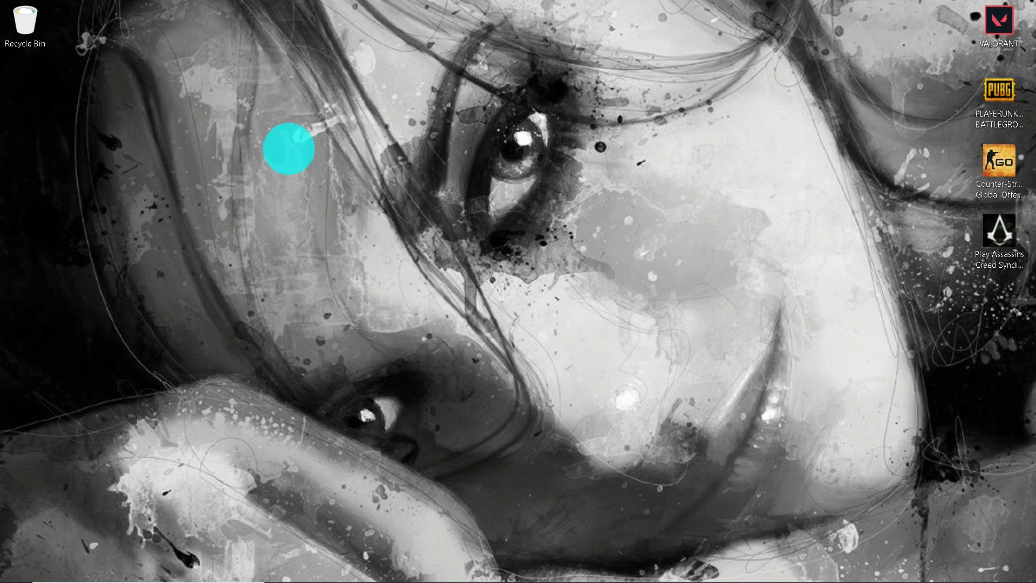
Open the Apps & features page in Windows Settings
{"action": "right_click", "coordinate": [11, 567]}
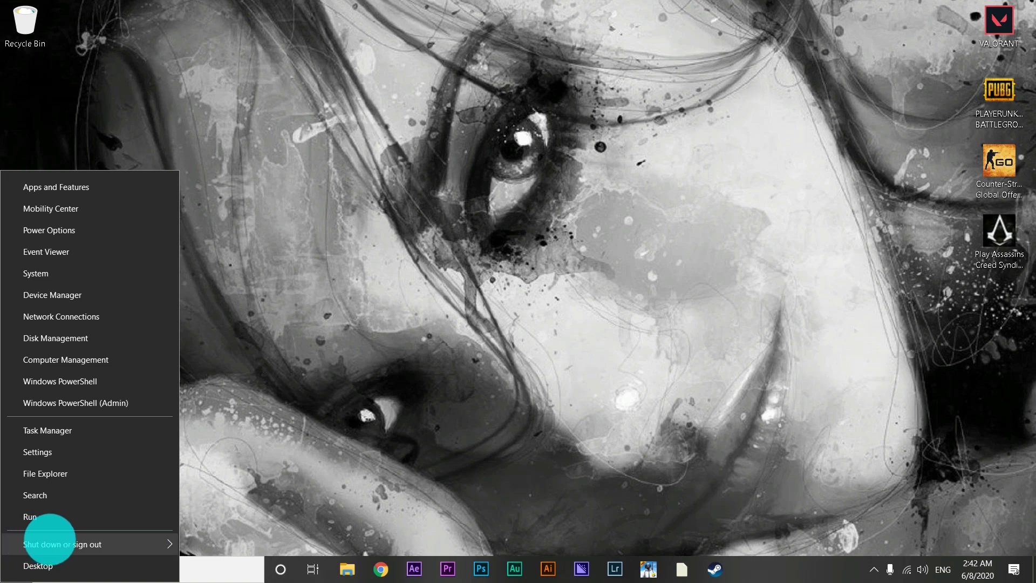
{"action": "left_click", "coordinate": [653, 179]}
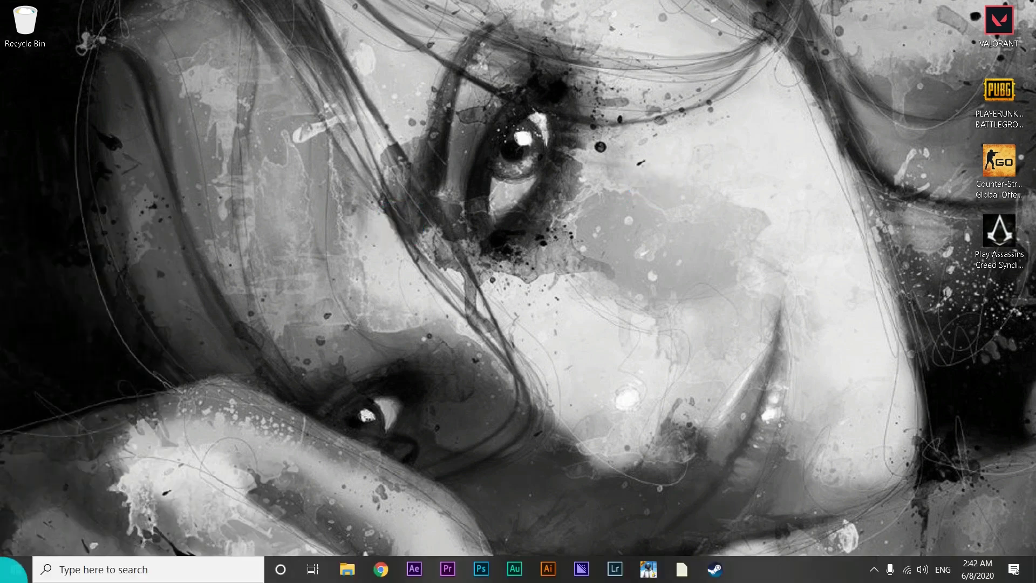
{"action": "left_click", "coordinate": [12, 571]}
{"action": "left_click", "coordinate": [31, 493]}
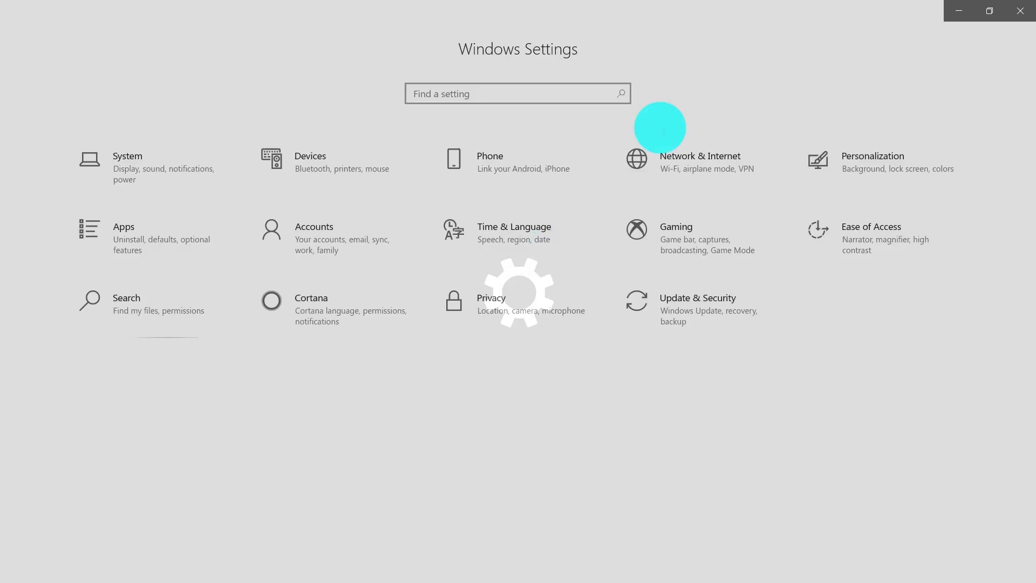
{"action": "left_click", "coordinate": [173, 225]}
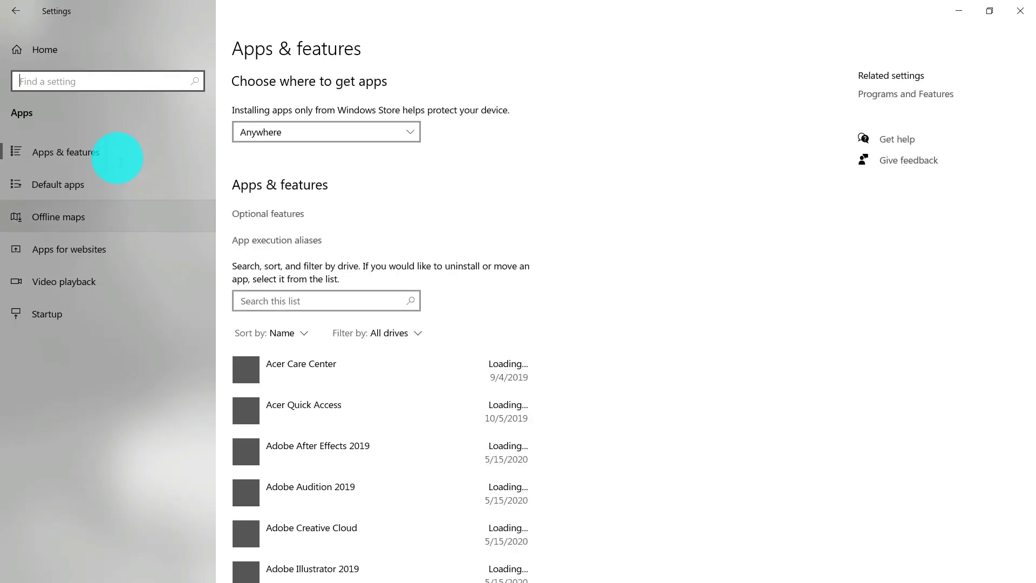
Examine the full list of installed apps in Apps & features, including their sizes and install dates, for unneeded programs
{"action": "scroll", "coordinate": [562, 265], "scroll_direction": "down", "scroll_amount": 4}
{"action": "scroll", "coordinate": [560, 264], "scroll_direction": "down", "scroll_amount": 20}
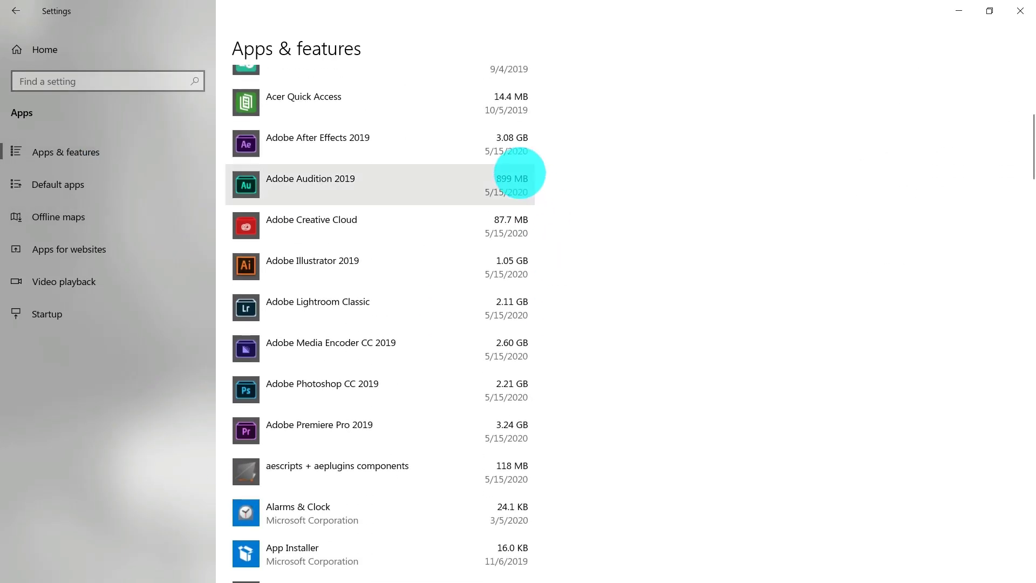
{"action": "scroll", "coordinate": [520, 173], "scroll_direction": "down", "scroll_amount": 20}
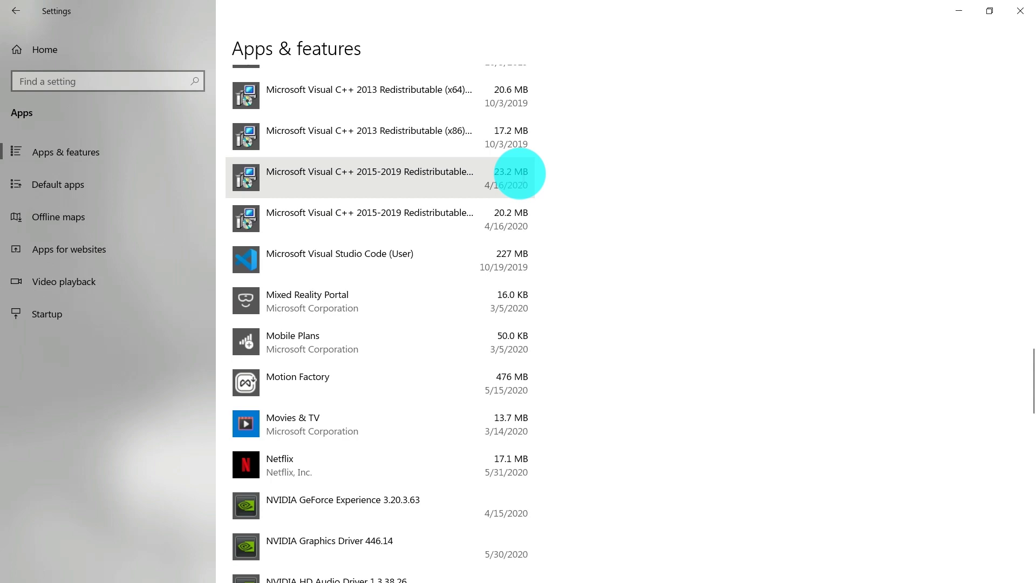
{"action": "scroll", "coordinate": [519, 174], "scroll_direction": "up", "scroll_amount": 20}
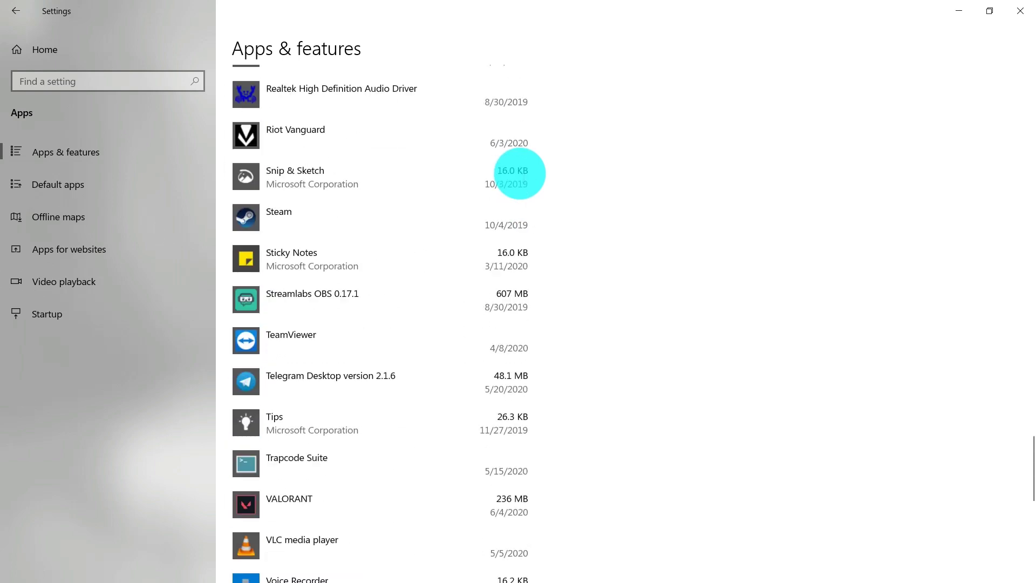
{"action": "scroll", "coordinate": [520, 173], "scroll_direction": "up", "scroll_amount": 10}
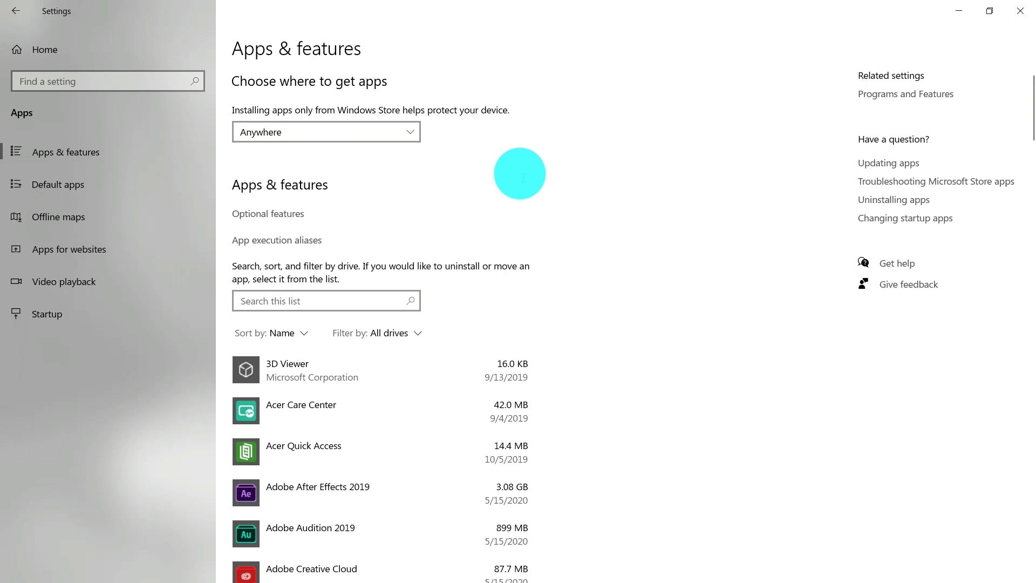
{"action": "scroll", "coordinate": [523, 178], "scroll_direction": "down", "scroll_amount": 3}
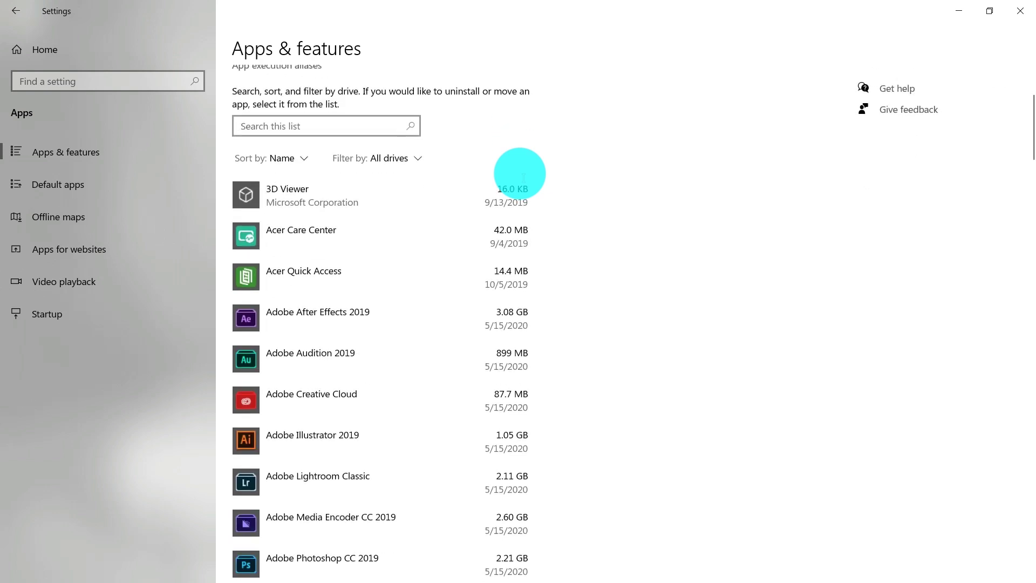
{"action": "scroll", "coordinate": [523, 179], "scroll_direction": "down", "scroll_amount": 12}
{"action": "scroll", "coordinate": [523, 178], "scroll_direction": "up", "scroll_amount": 14}
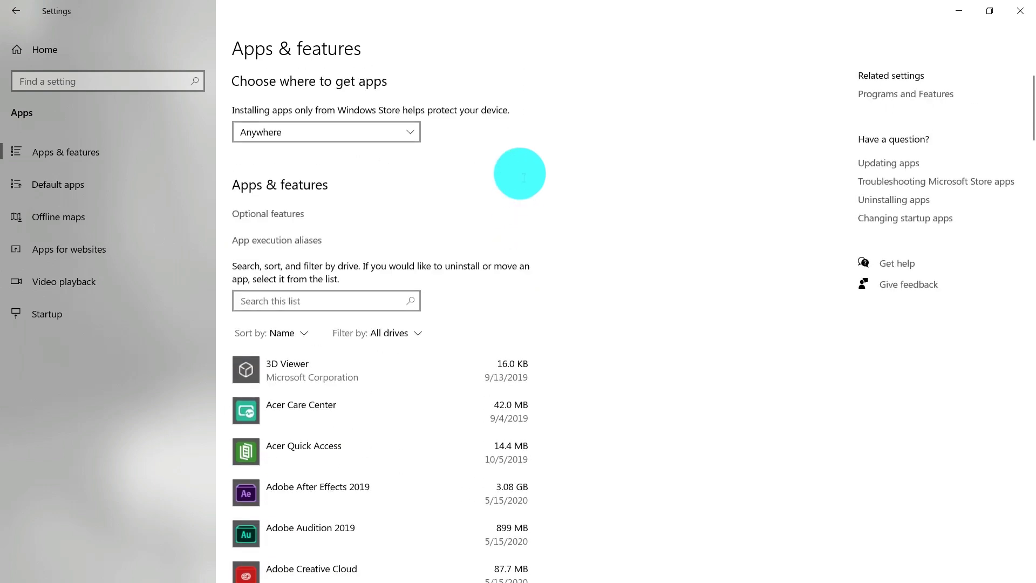
{"action": "scroll", "coordinate": [523, 178], "scroll_direction": "down", "scroll_amount": 3}
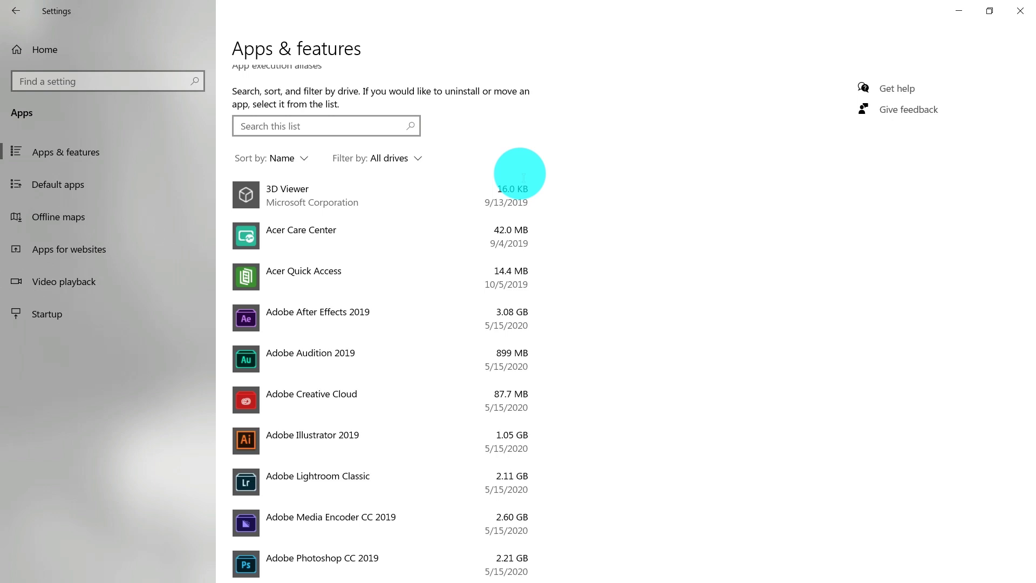
{"action": "scroll", "coordinate": [475, 173], "scroll_direction": "down", "scroll_amount": 2}
{"action": "scroll", "coordinate": [482, 177], "scroll_direction": "down", "scroll_amount": 5}
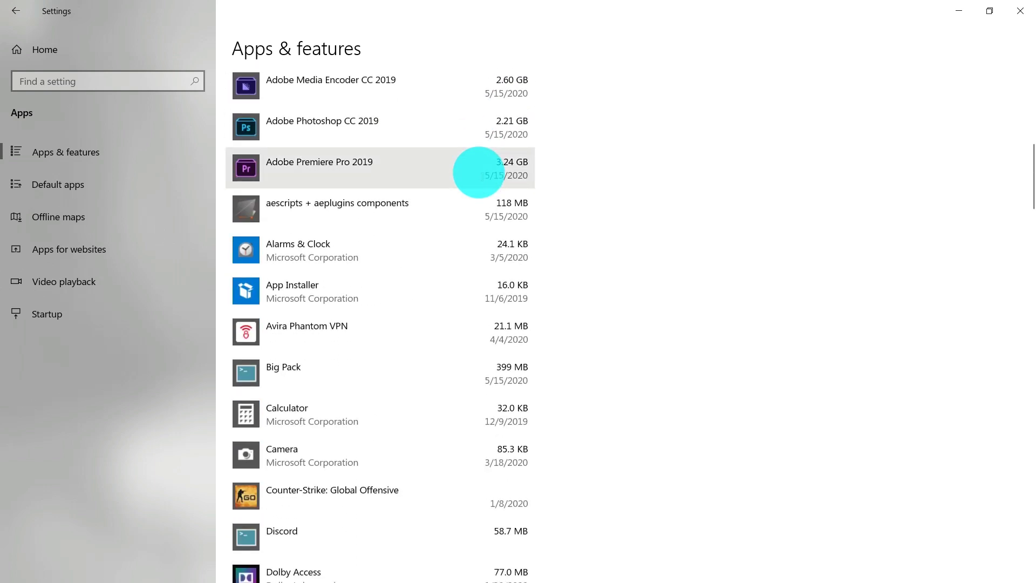
{"action": "scroll", "coordinate": [483, 175], "scroll_direction": "down", "scroll_amount": 8}
{"action": "scroll", "coordinate": [474, 173], "scroll_direction": "up", "scroll_amount": 2}
{"action": "scroll", "coordinate": [443, 324], "scroll_direction": "down", "scroll_amount": 3}
{"action": "scroll", "coordinate": [423, 226], "scroll_direction": "down", "scroll_amount": 4}
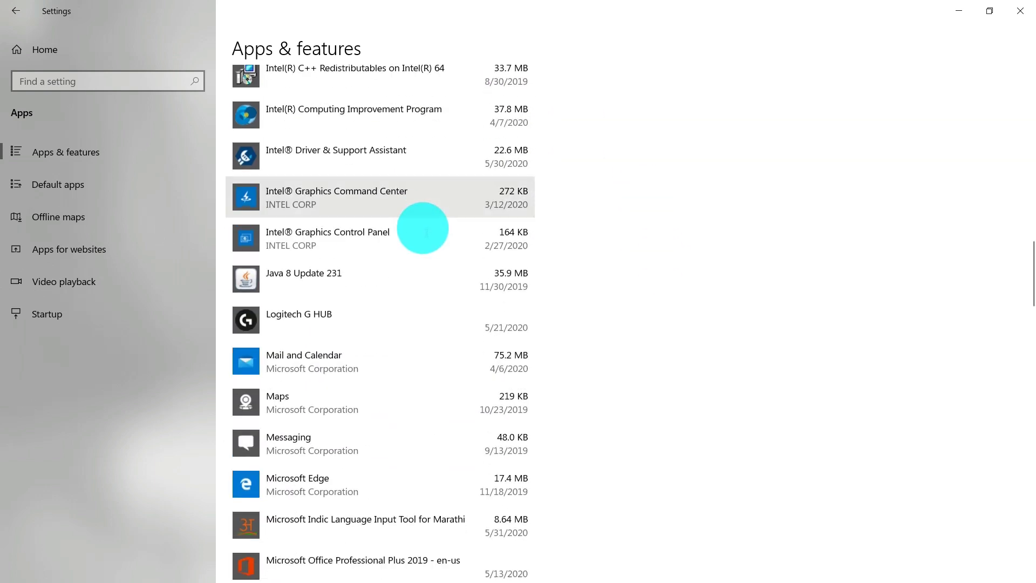
{"action": "scroll", "coordinate": [424, 228], "scroll_direction": "down", "scroll_amount": 12}
{"action": "scroll", "coordinate": [423, 227], "scroll_direction": "down", "scroll_amount": 6}
{"action": "scroll", "coordinate": [423, 228], "scroll_direction": "down", "scroll_amount": 6}
{"action": "scroll", "coordinate": [427, 233], "scroll_direction": "down", "scroll_amount": 5}
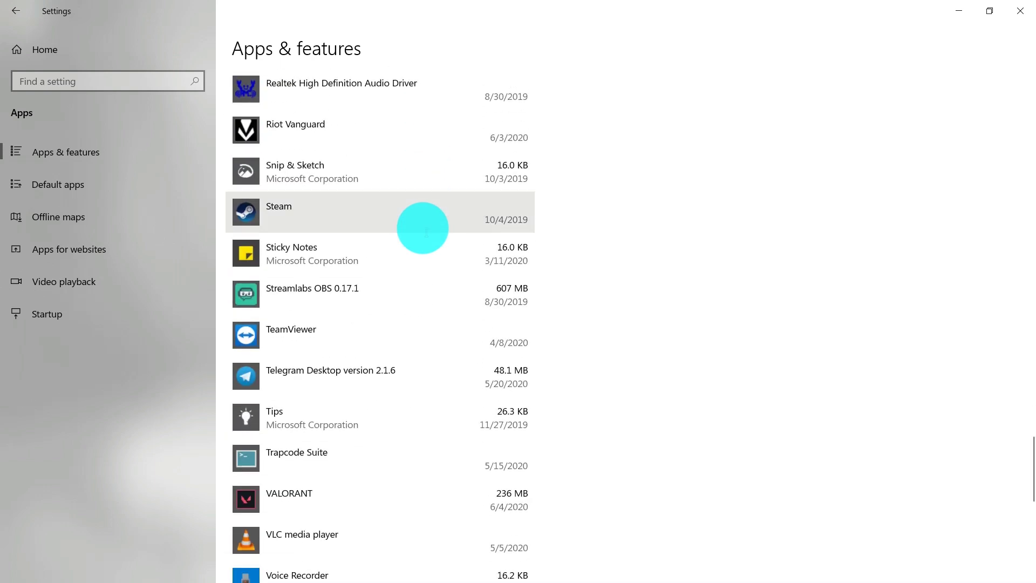
{"action": "scroll", "coordinate": [427, 232], "scroll_direction": "down", "scroll_amount": 5}
{"action": "scroll", "coordinate": [426, 233], "scroll_direction": "down", "scroll_amount": 6}
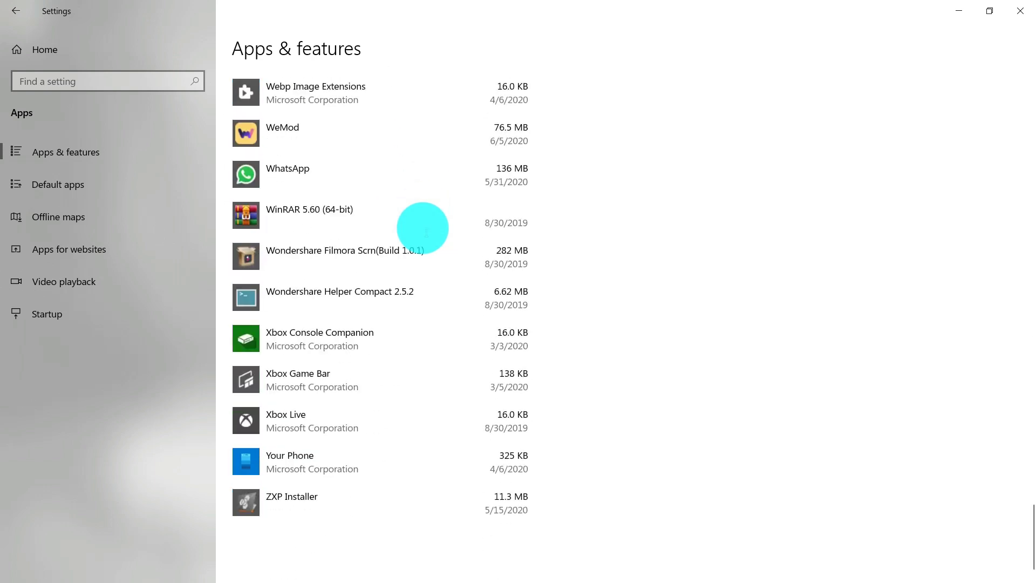
{"action": "scroll", "coordinate": [426, 233], "scroll_direction": "up", "scroll_amount": 20}
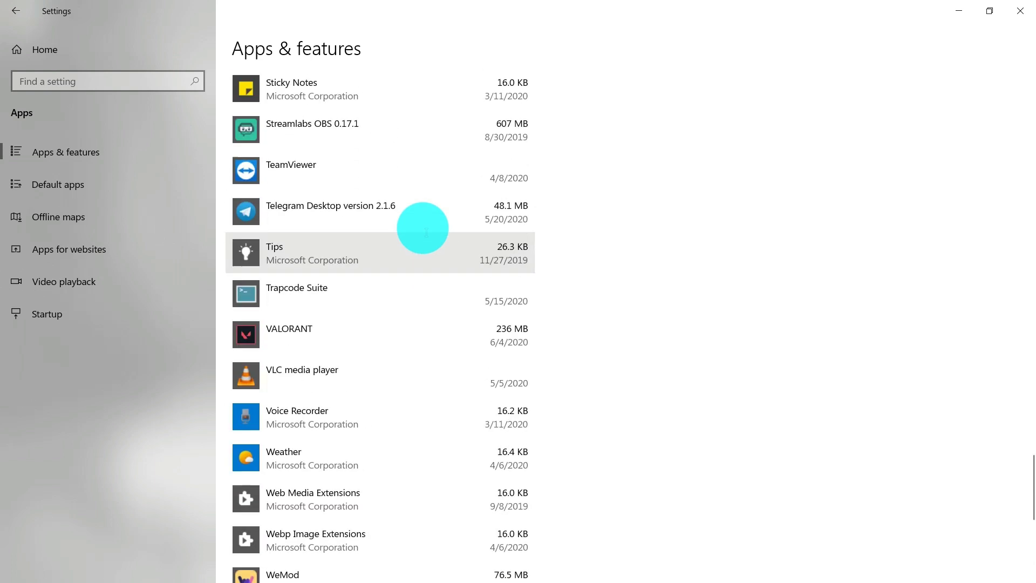
{"action": "scroll", "coordinate": [426, 233], "scroll_direction": "up", "scroll_amount": 20}
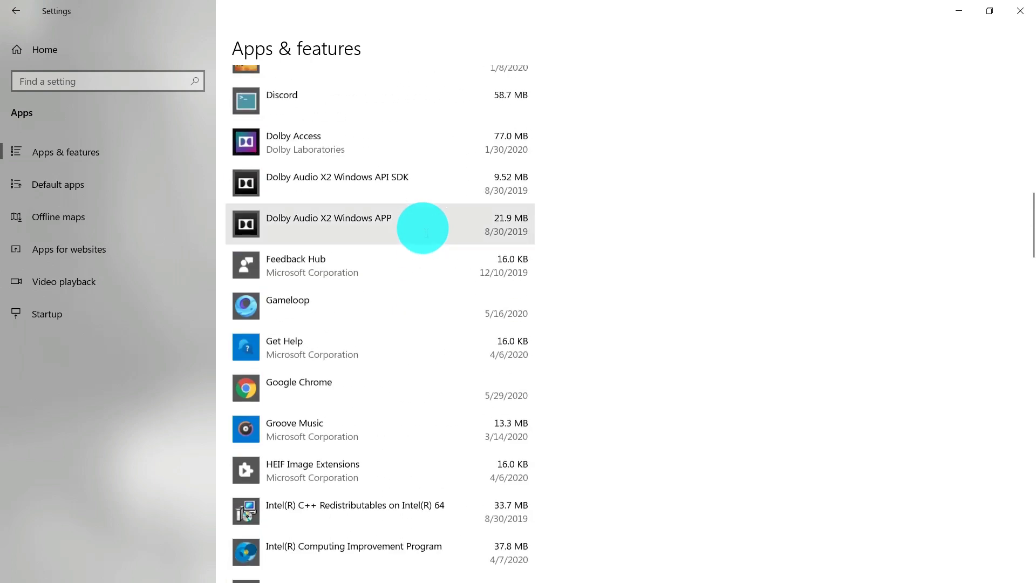
{"action": "scroll", "coordinate": [423, 228], "scroll_direction": "up", "scroll_amount": 8}
{"action": "scroll", "coordinate": [424, 225], "scroll_direction": "down", "scroll_amount": 5}
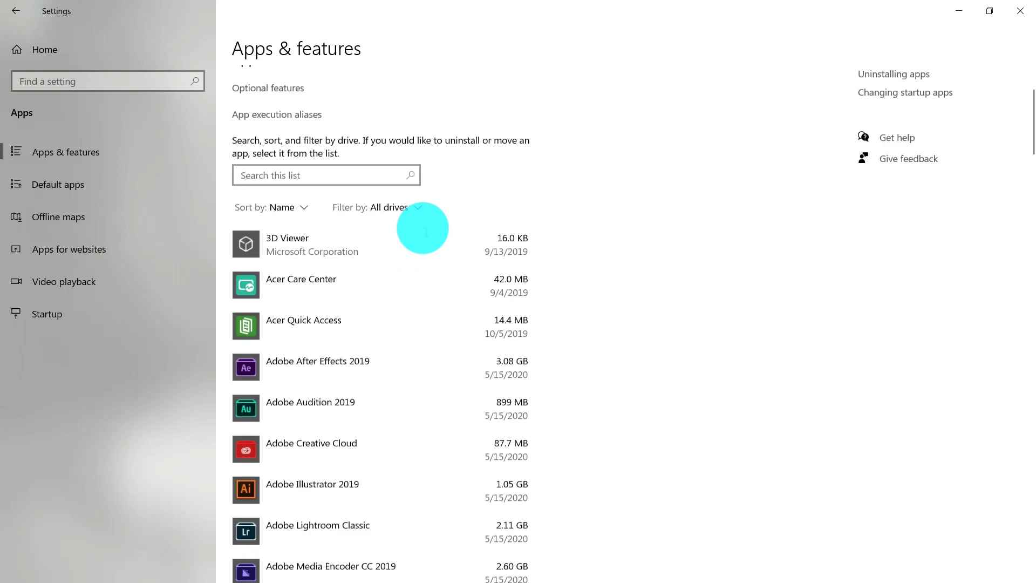
{"action": "scroll", "coordinate": [633, 280], "scroll_direction": "up", "scroll_amount": 3}
{"action": "scroll", "coordinate": [632, 277], "scroll_direction": "down", "scroll_amount": 5}
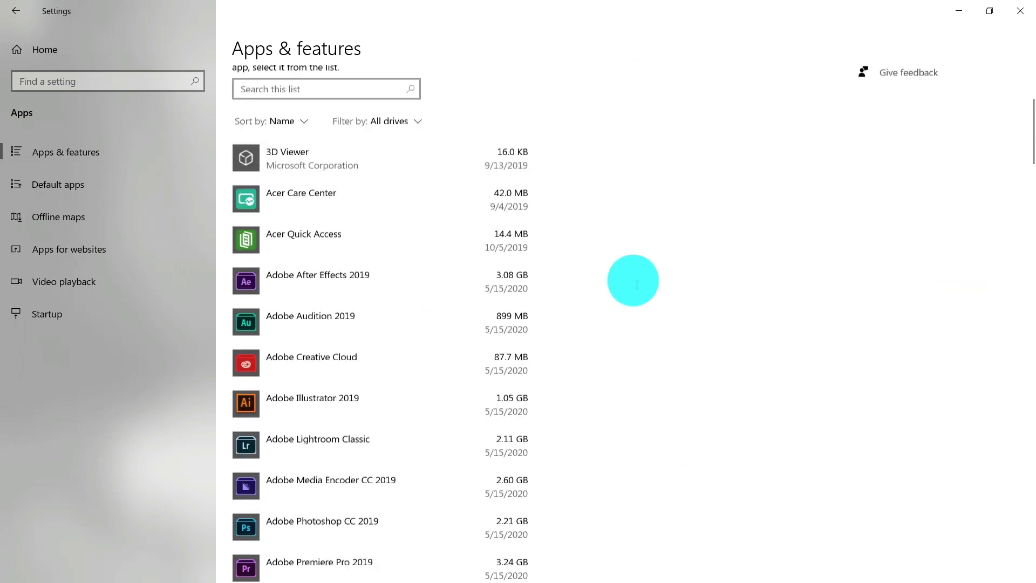
{"action": "scroll", "coordinate": [458, 284], "scroll_direction": "down", "scroll_amount": 2}
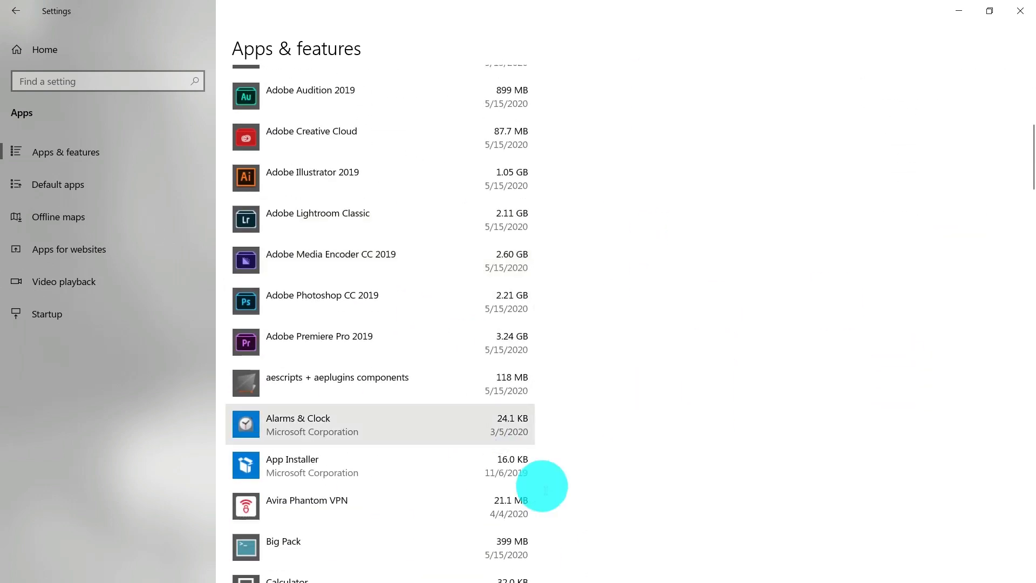
{"action": "scroll", "coordinate": [805, 365], "scroll_direction": "up", "scroll_amount": 3}
{"action": "scroll", "coordinate": [433, 453], "scroll_direction": "up", "scroll_amount": 3}
{"action": "scroll", "coordinate": [426, 405], "scroll_direction": "down", "scroll_amount": 7}
{"action": "scroll", "coordinate": [578, 497], "scroll_direction": "down", "scroll_amount": 3}
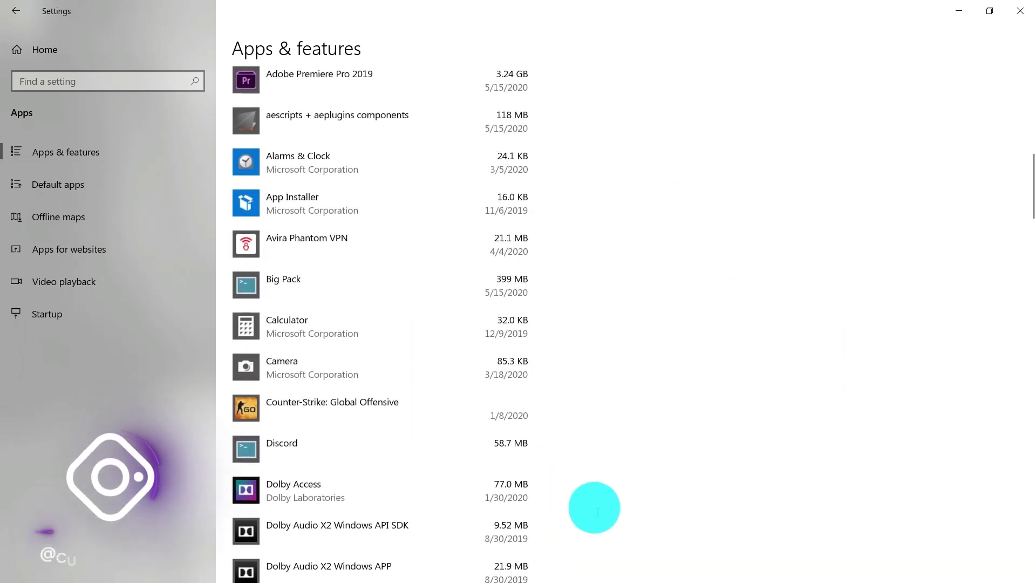
Expand the Big Pack and Microsoft Office Professional Plus 2019 entries in the app list to view their Uninstall options
{"action": "left_click", "coordinate": [387, 290]}
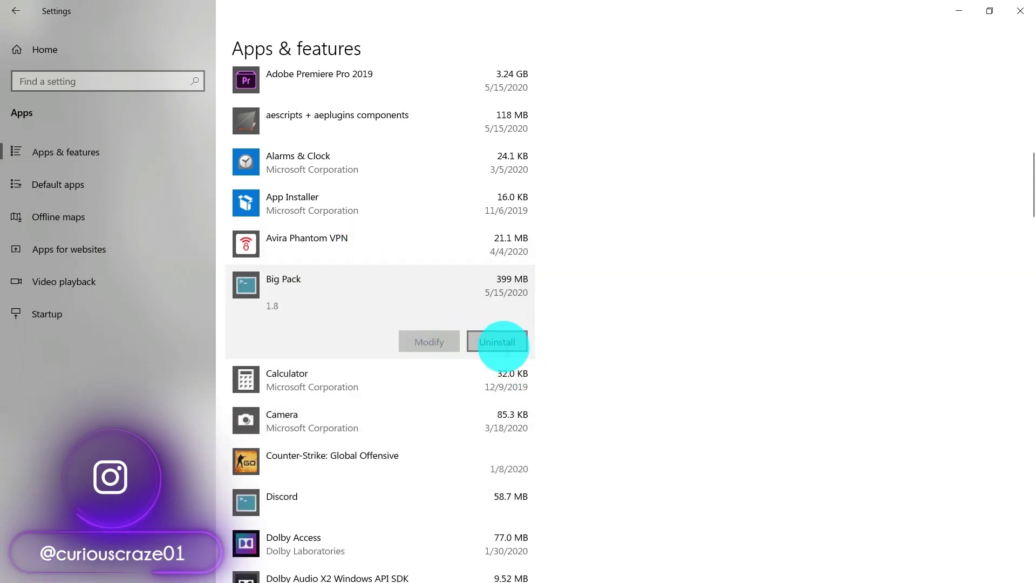
{"action": "scroll", "coordinate": [545, 297], "scroll_direction": "down", "scroll_amount": 3}
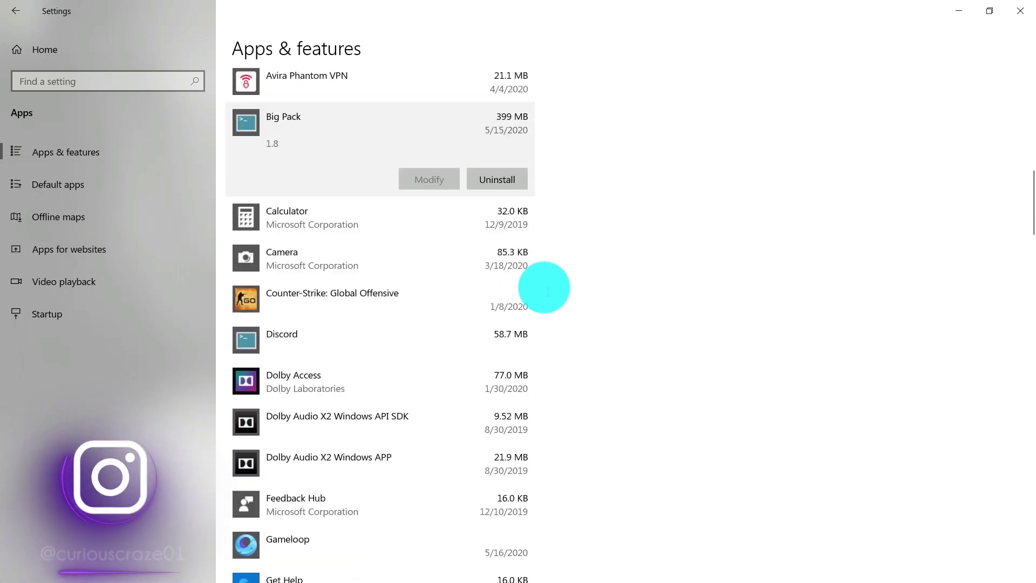
{"action": "scroll", "coordinate": [431, 169], "scroll_direction": "down", "scroll_amount": 3}
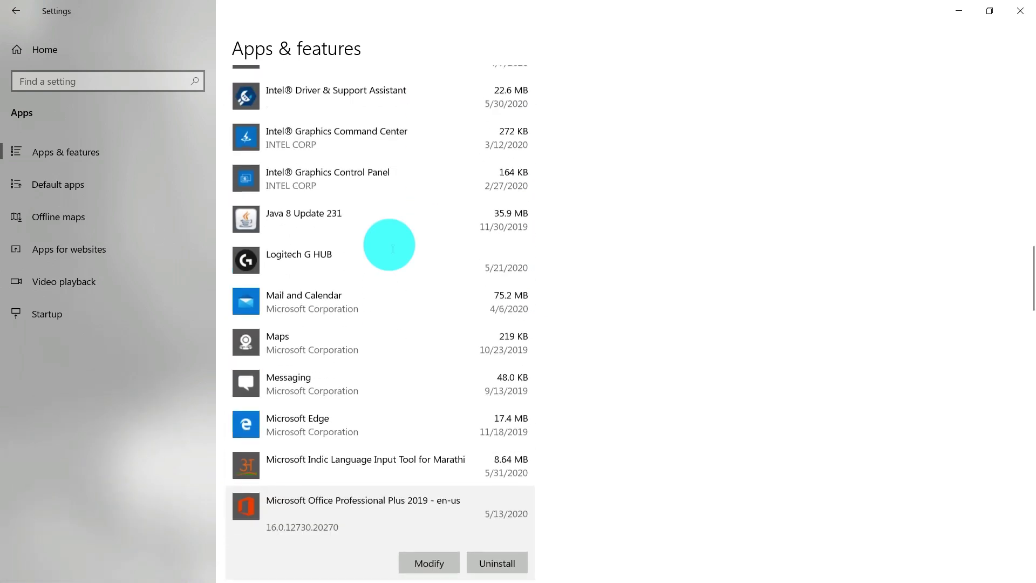
{"action": "scroll", "coordinate": [388, 244], "scroll_direction": "down", "scroll_amount": 4}
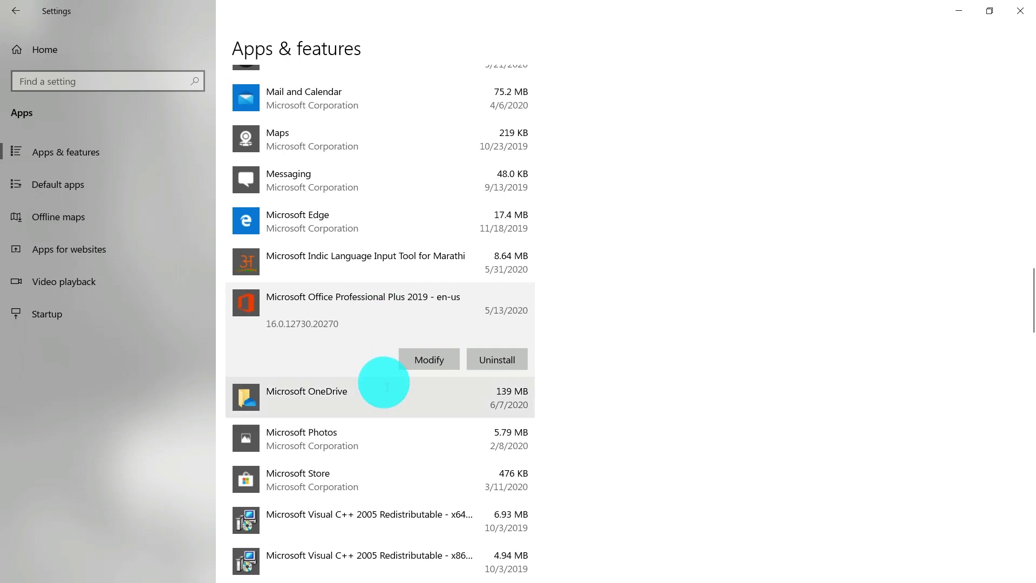
{"action": "scroll", "coordinate": [296, 309], "scroll_direction": "up", "scroll_amount": 3}
{"action": "scroll", "coordinate": [300, 313], "scroll_direction": "down", "scroll_amount": 3}
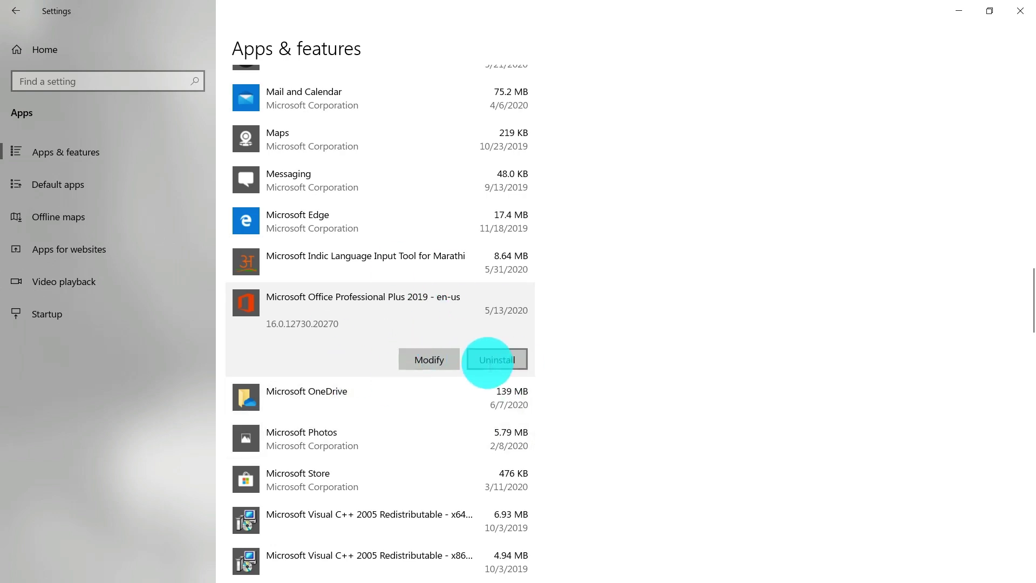
{"action": "scroll", "coordinate": [488, 362], "scroll_direction": "up", "scroll_amount": 15}
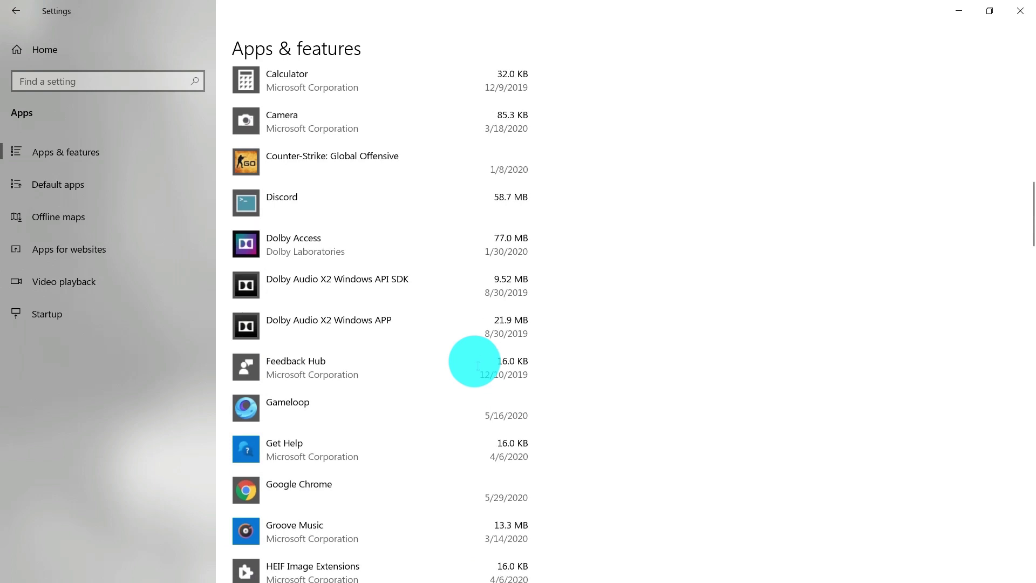
{"action": "scroll", "coordinate": [478, 366], "scroll_direction": "up", "scroll_amount": 5}
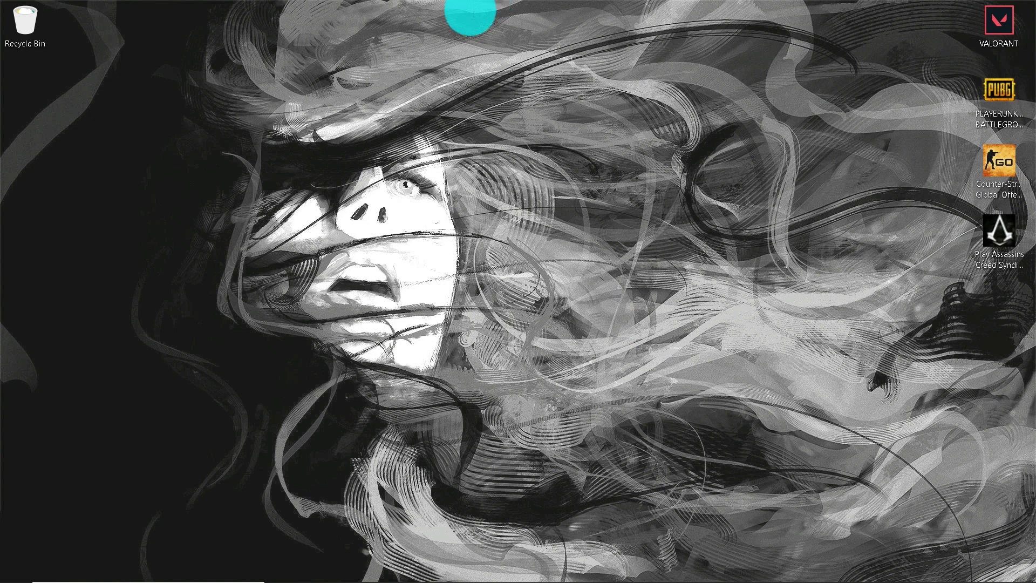
Find and open the Defragment and Optimize Drives app, and reposition its window slightly
{"action": "left_click", "coordinate": [153, 572]}
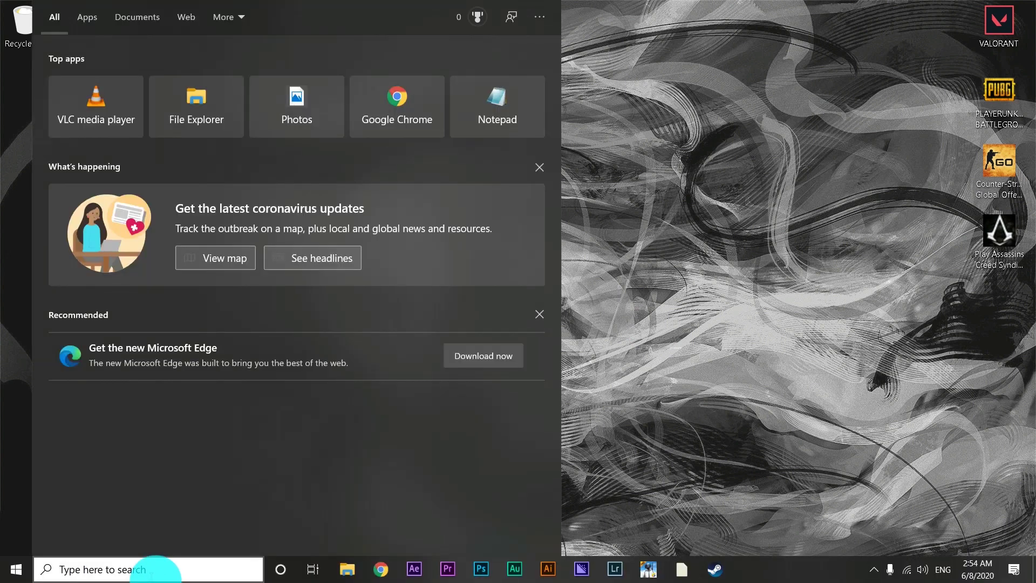
{"action": "type", "text": "dw"}
{"action": "key", "text": "BackSpace"}
{"action": "type", "text": "e"}
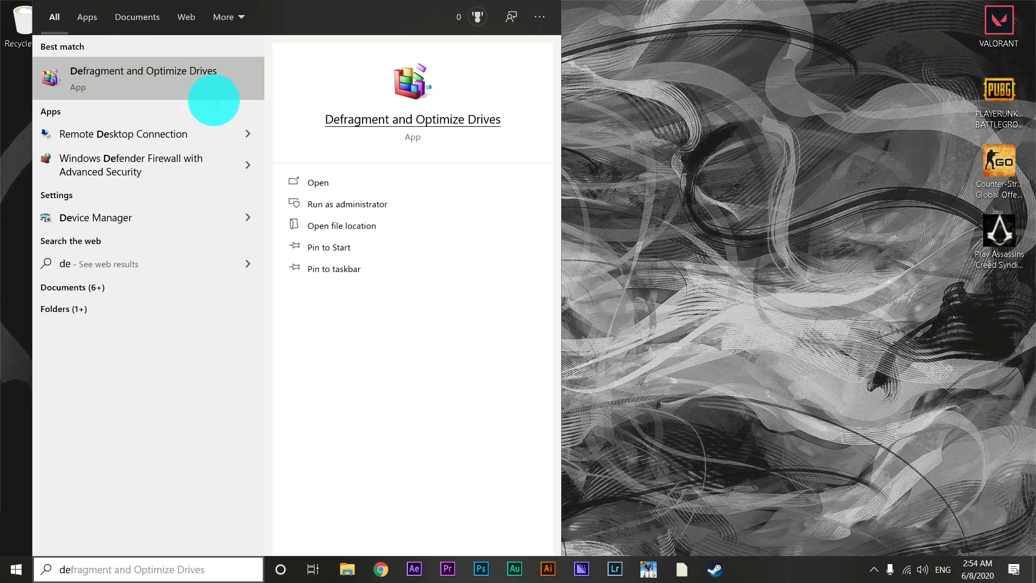
{"action": "left_click", "coordinate": [180, 95]}
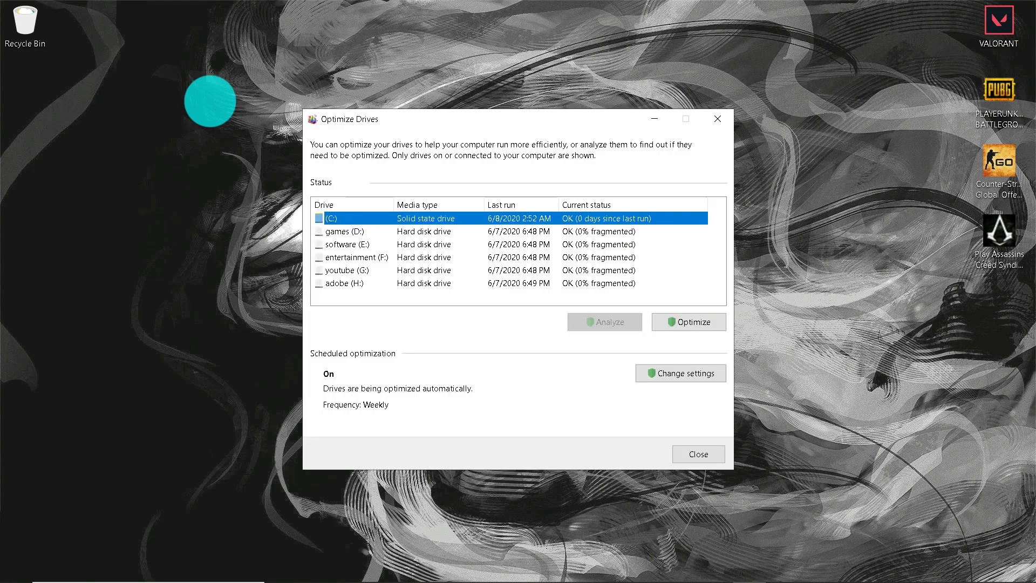
{"action": "mouse_move", "coordinate": [454, 120]}
{"action": "left_mouse_down"}
{"action": "mouse_move", "coordinate": [501, 125]}
{"action": "mouse_move", "coordinate": [442, 117]}
{"action": "mouse_move", "coordinate": [471, 121]}
{"action": "left_mouse_up"}
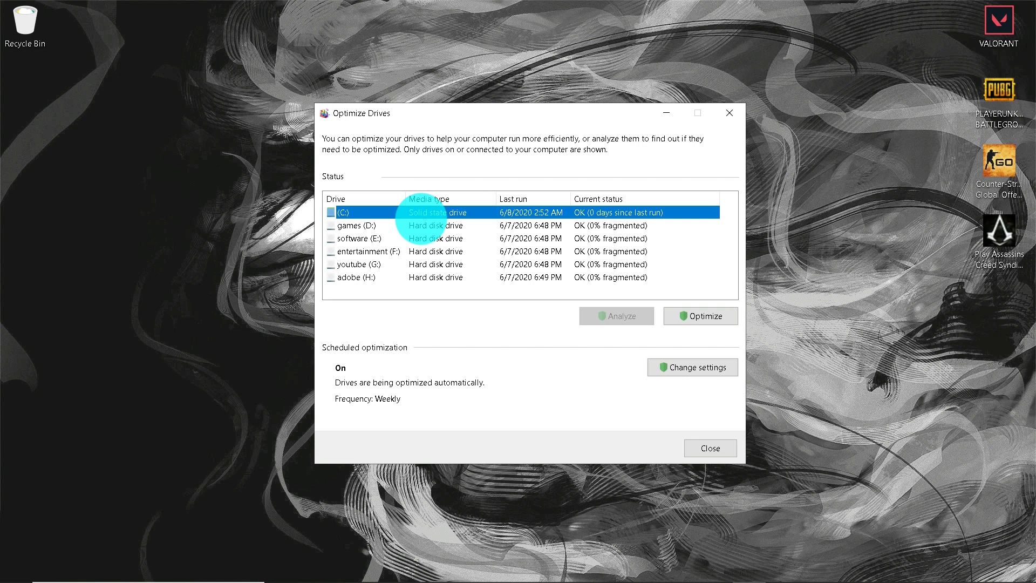
Optimize the solid-state (C:) drive
{"action": "left_click", "coordinate": [454, 239]}
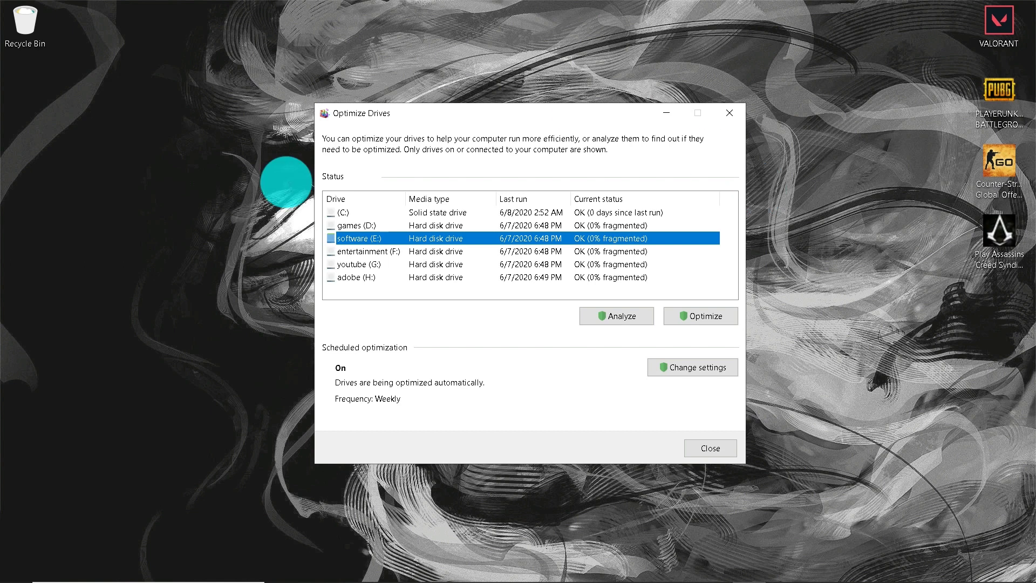
{"action": "left_click", "coordinate": [452, 213]}
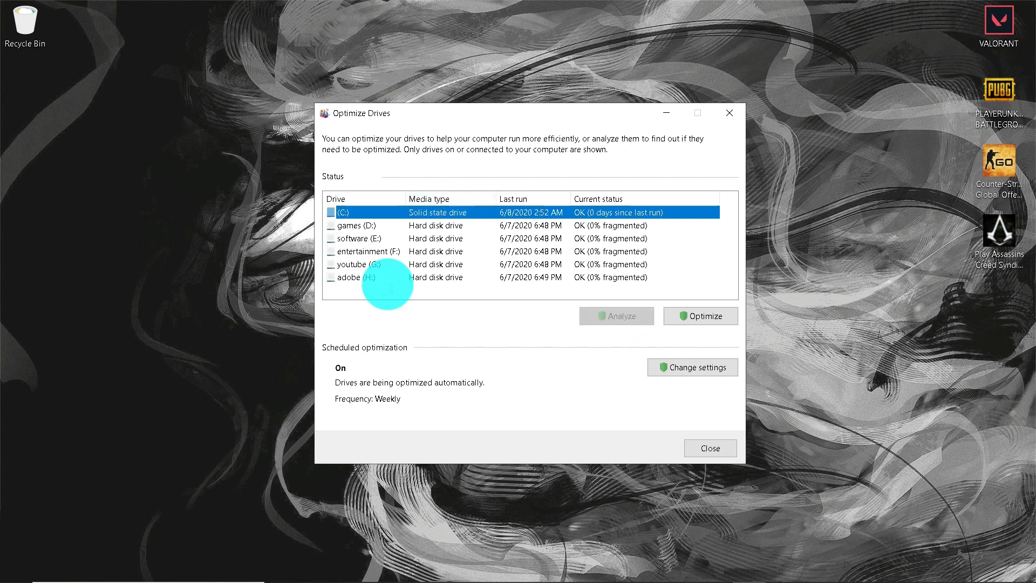
{"action": "left_click", "coordinate": [702, 317]}
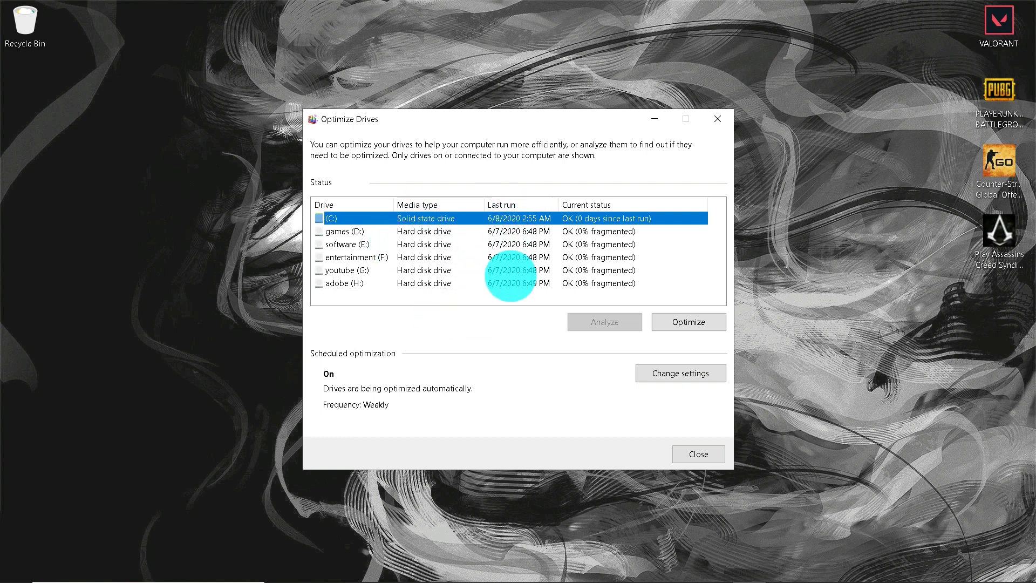
Optimize the games (D:) hard disk drive
{"action": "left_click", "coordinate": [469, 232]}
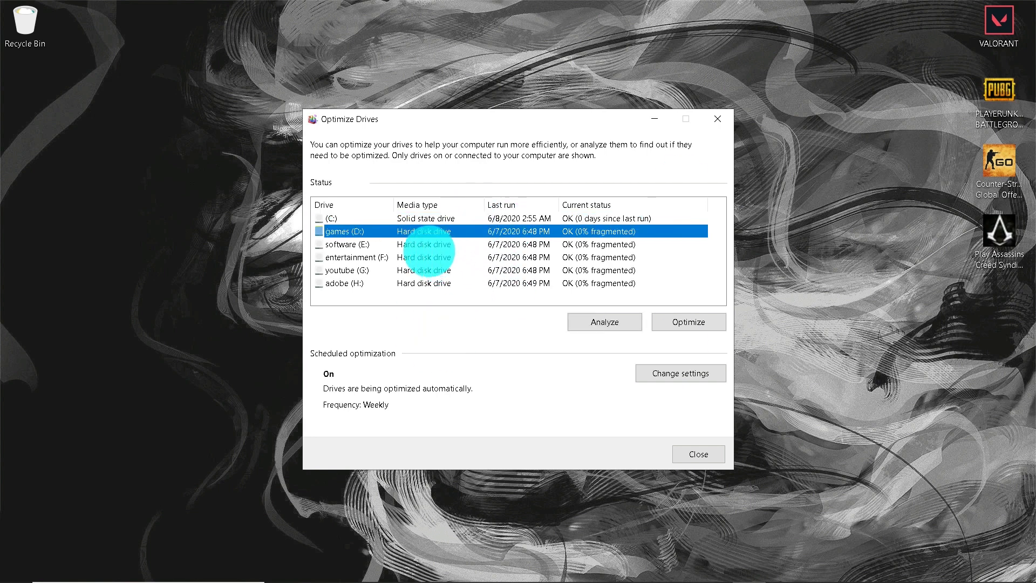
{"action": "left_click", "coordinate": [421, 245]}
{"action": "left_click", "coordinate": [409, 232]}
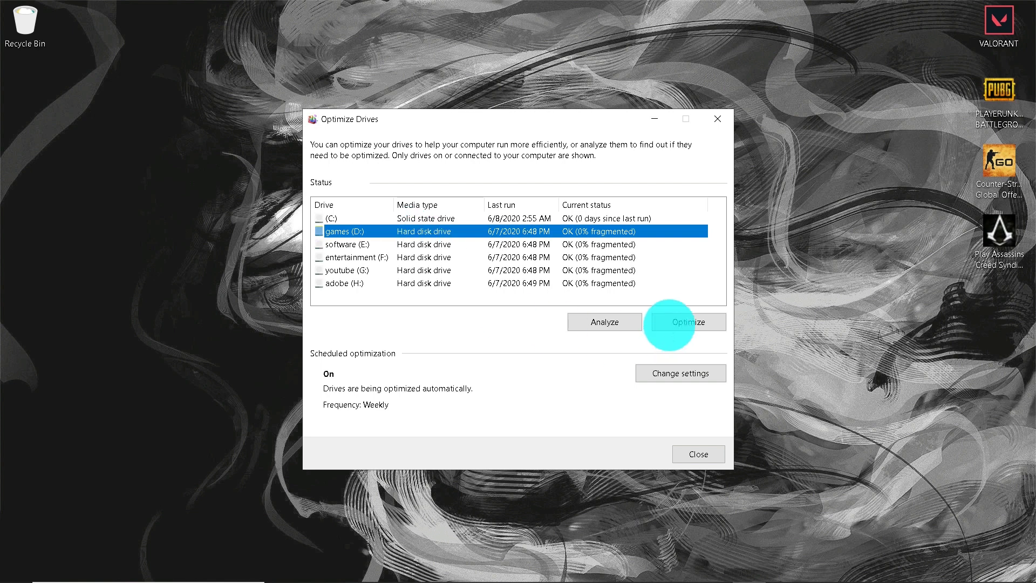
{"action": "left_click", "coordinate": [670, 324]}
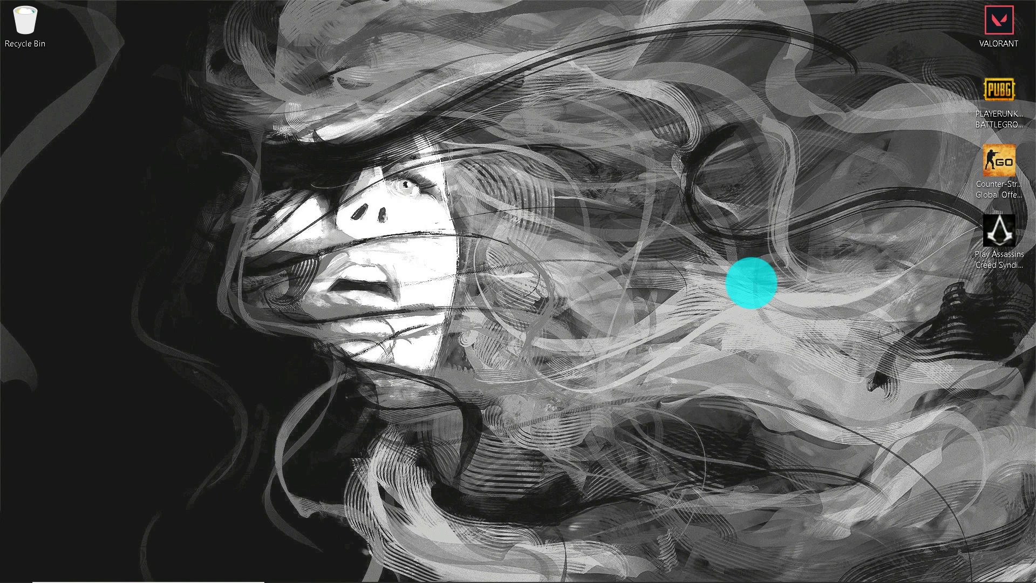
Open Virus & threat protection in Windows Security from the hidden tray icons and look through its sections
{"action": "mouse_move", "coordinate": [371, 577]}
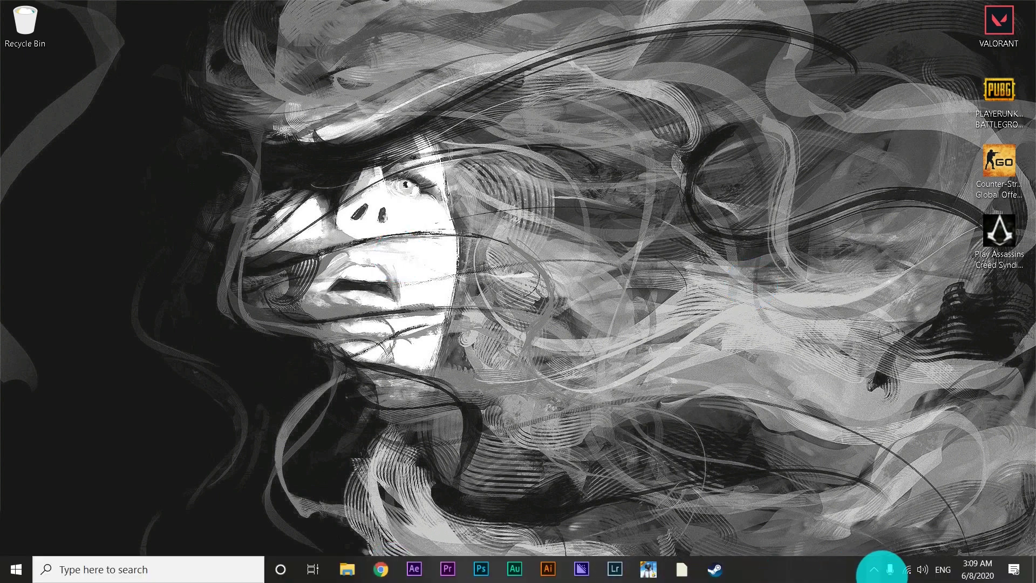
{"action": "left_click", "coordinate": [875, 570]}
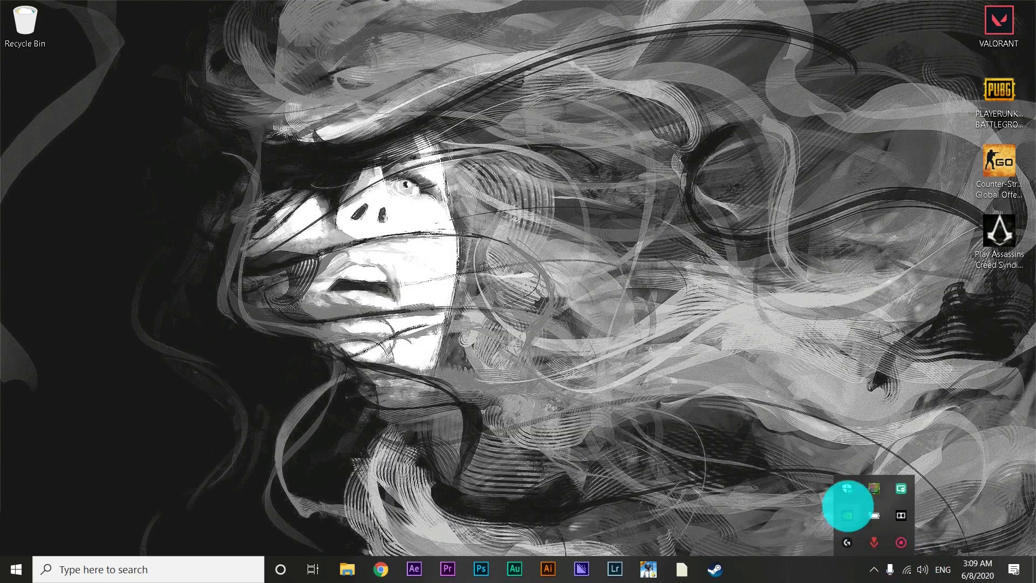
{"action": "left_click", "coordinate": [847, 488]}
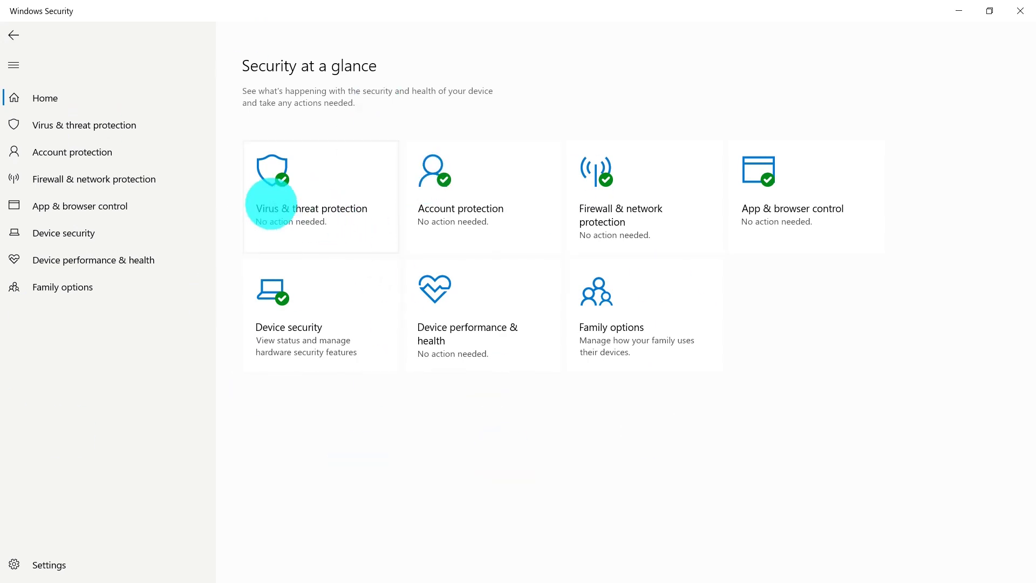
{"action": "left_click", "coordinate": [329, 182]}
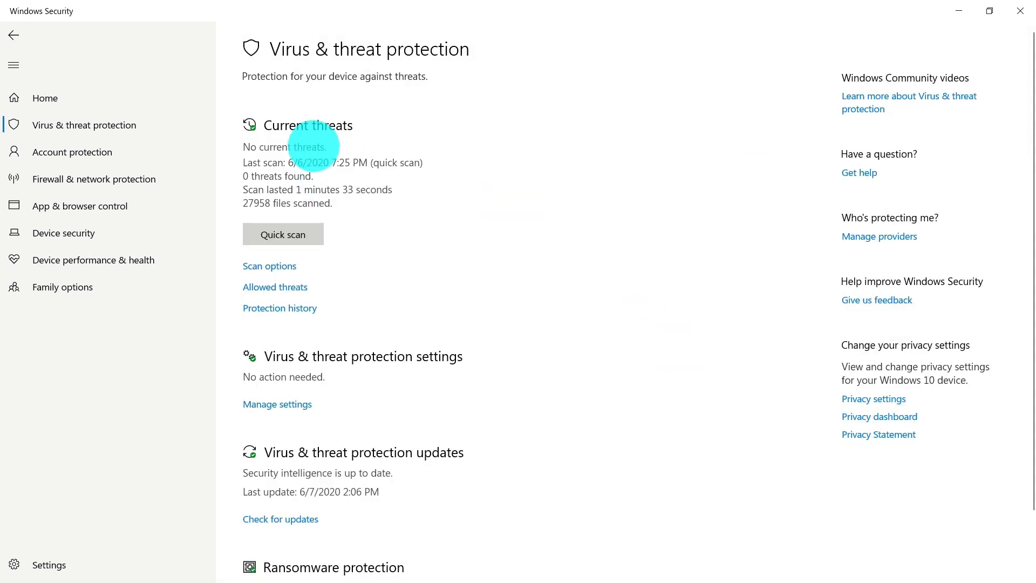
{"action": "scroll", "coordinate": [312, 224], "scroll_direction": "down", "scroll_amount": 1}
{"action": "scroll", "coordinate": [318, 242], "scroll_direction": "down", "scroll_amount": 1}
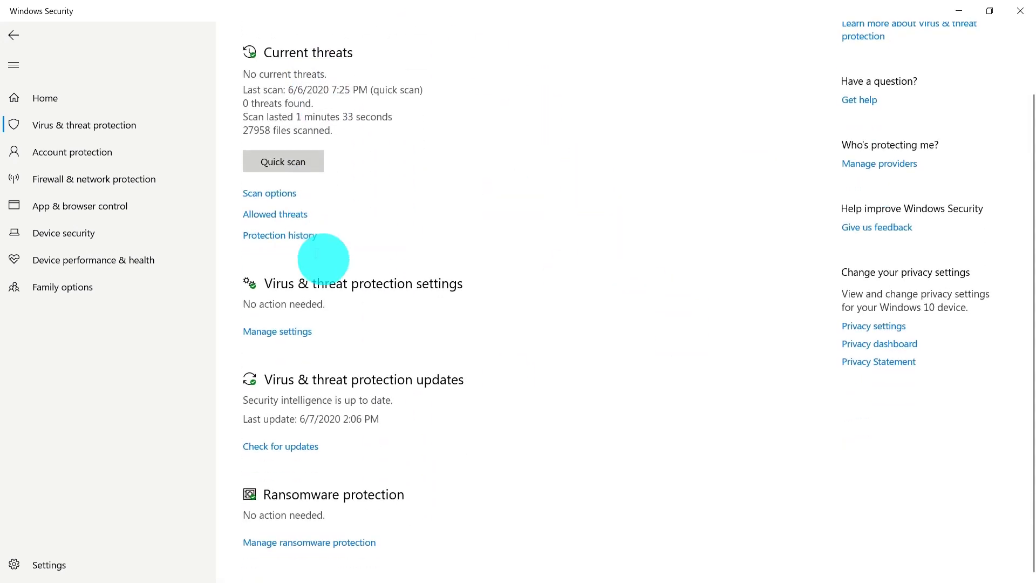
{"action": "scroll", "coordinate": [308, 286], "scroll_direction": "up", "scroll_amount": 2}
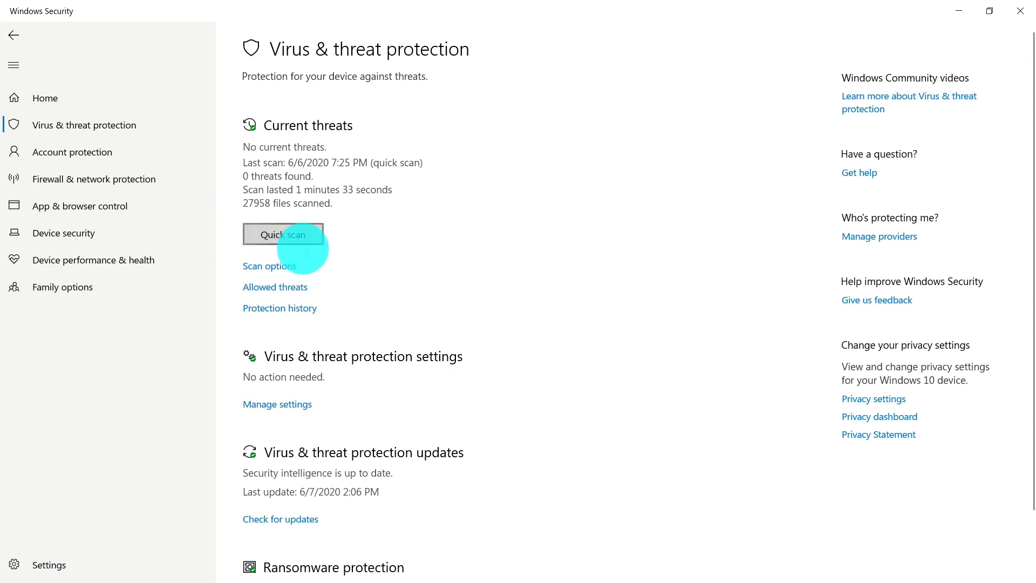
Start a Full scan from the virus protection scan options
{"action": "left_click", "coordinate": [272, 267]}
{"action": "scroll", "coordinate": [557, 233], "scroll_direction": "down", "scroll_amount": 1}
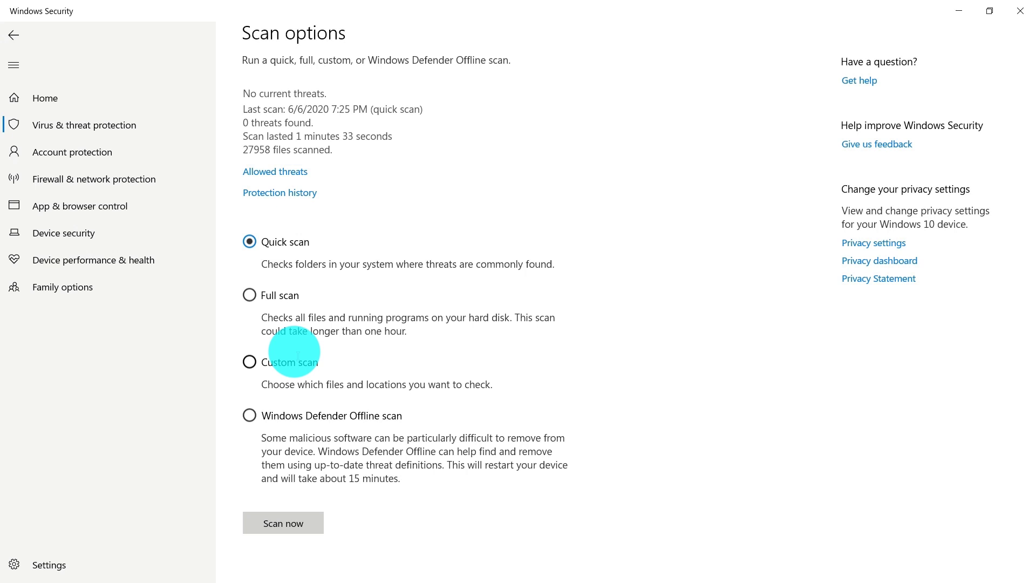
{"action": "left_click", "coordinate": [252, 294]}
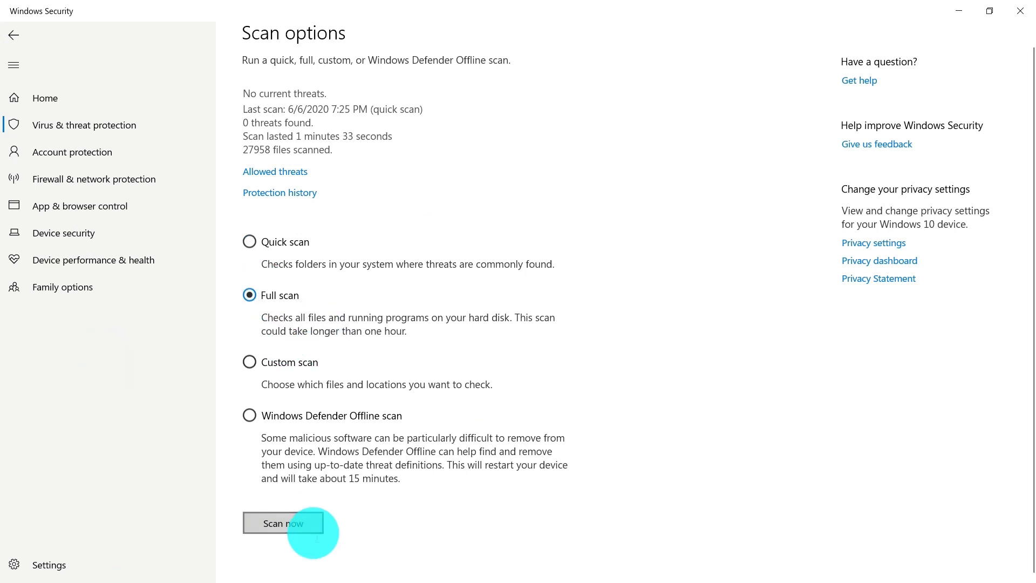
{"action": "left_click", "coordinate": [302, 525]}
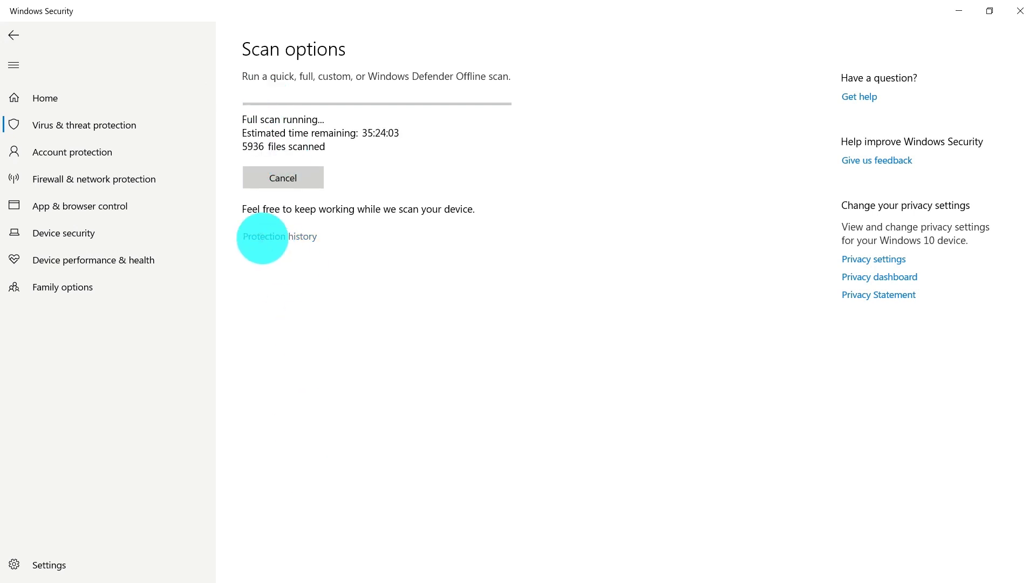
View the Protection history page and return to the scan options
{"action": "left_click", "coordinate": [263, 236]}
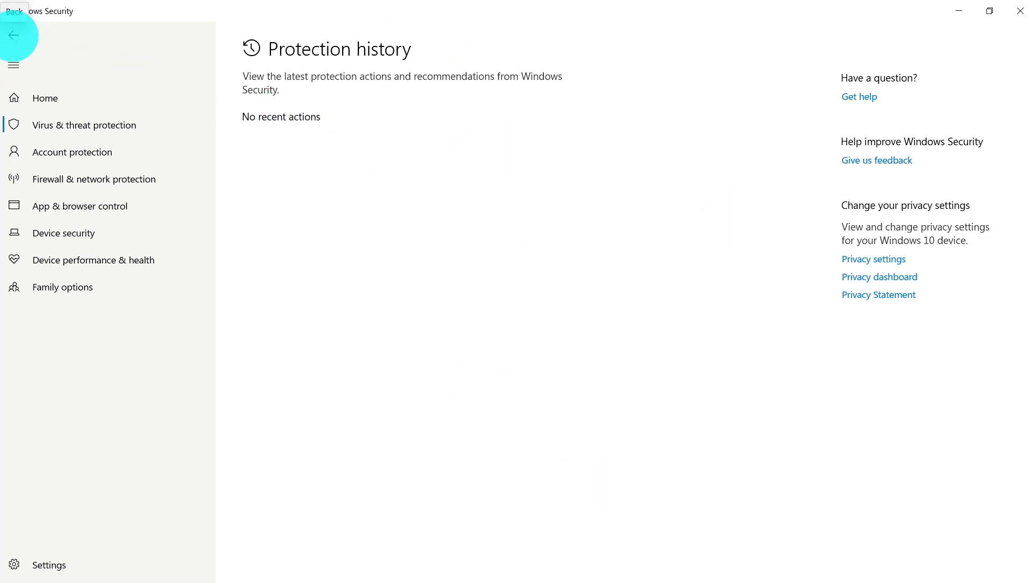
{"action": "left_click", "coordinate": [14, 36]}
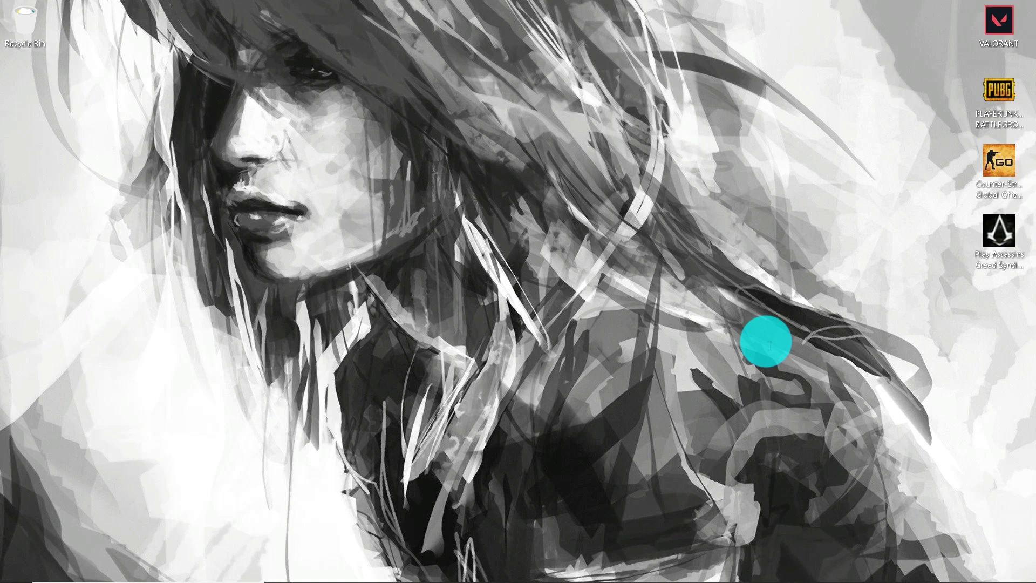
Open Power Options from the battery entry among the hidden tray icons
{"action": "left_click", "coordinate": [874, 568]}
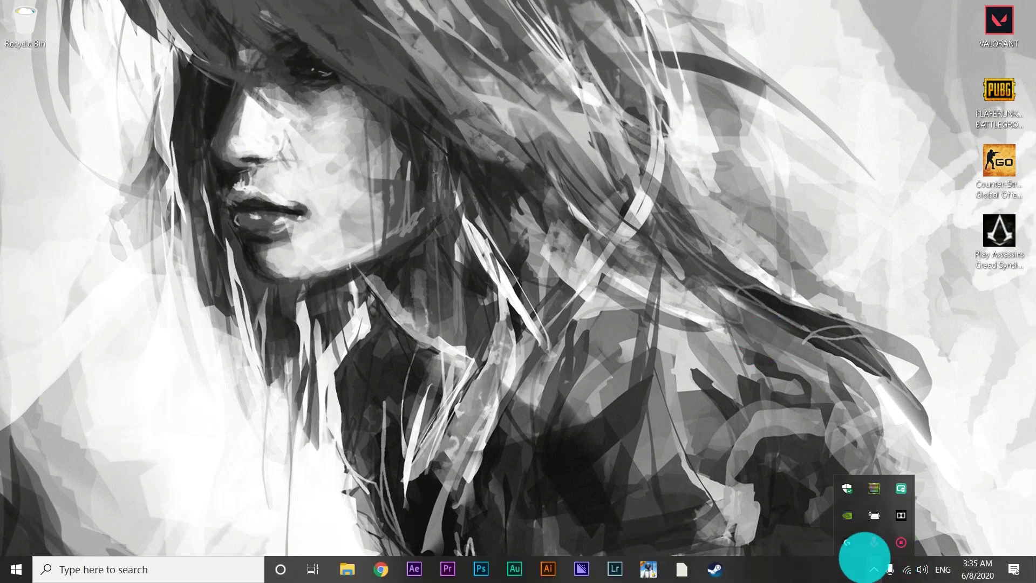
{"action": "right_click", "coordinate": [875, 515]}
{"action": "left_click", "coordinate": [911, 519]}
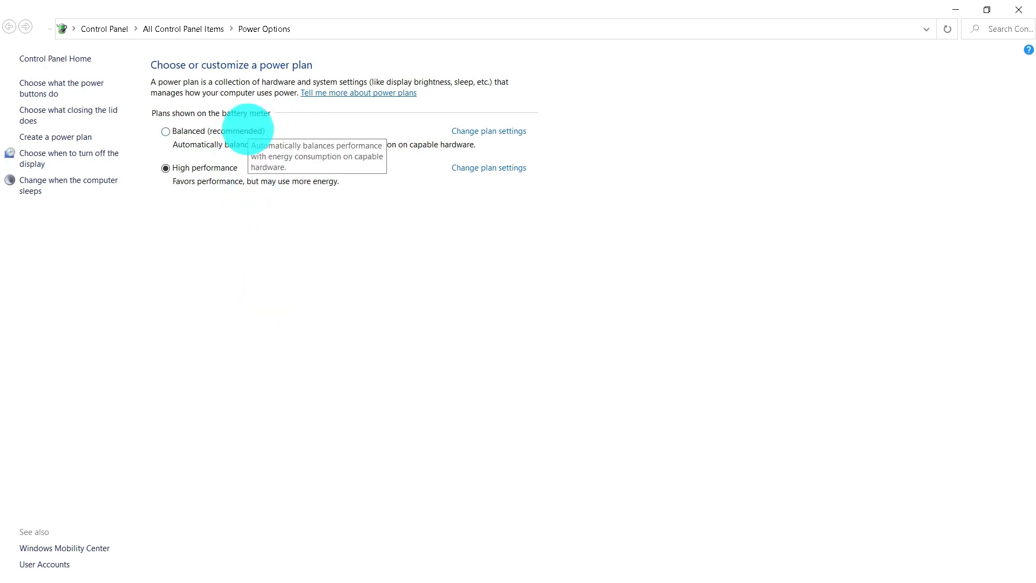
Try the Balanced (recommended) power plan and finish with the High performance plan selected
{"action": "left_click", "coordinate": [248, 130]}
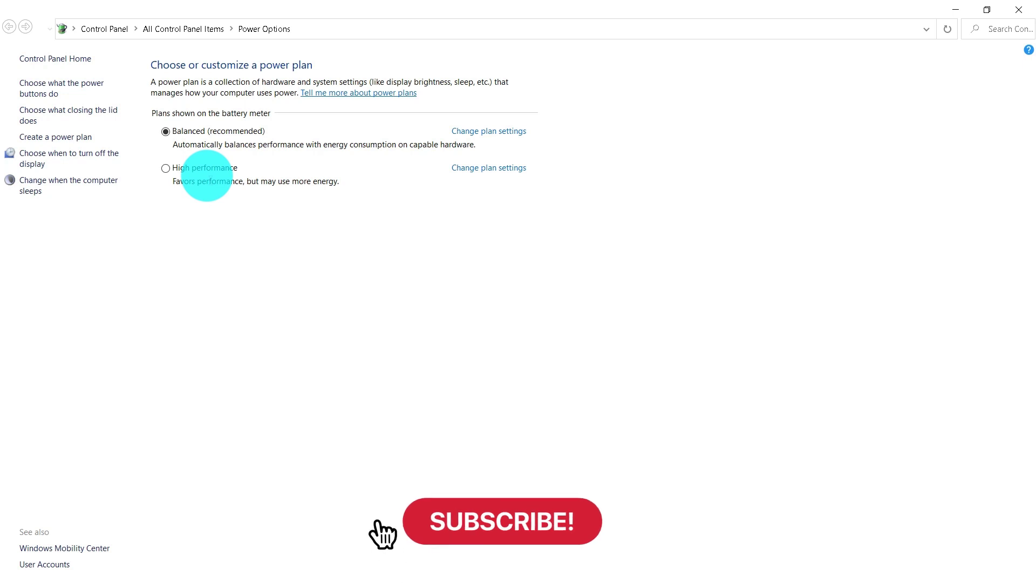
{"action": "left_click", "coordinate": [187, 167]}
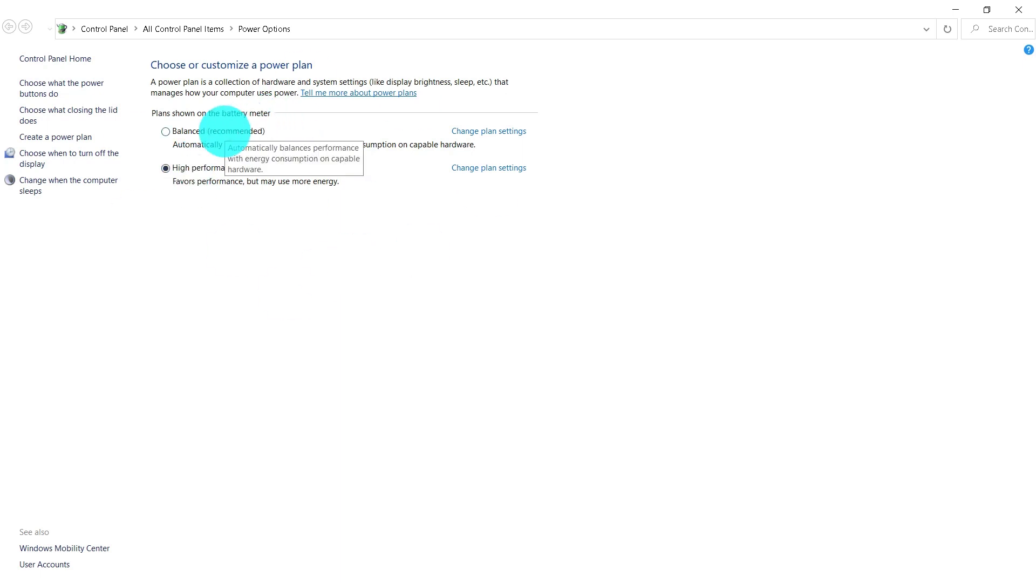
{"action": "left_click", "coordinate": [225, 131]}
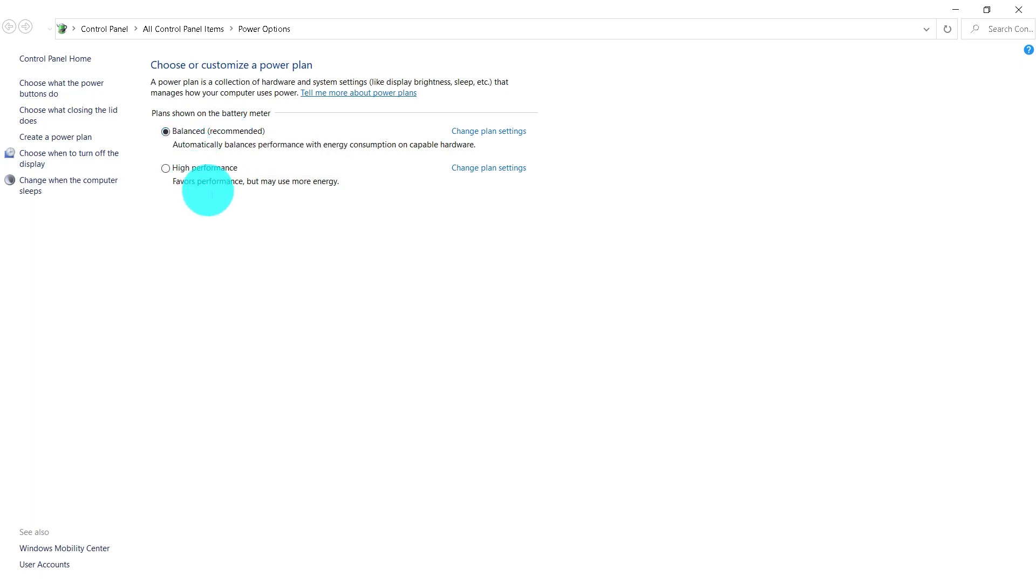
{"action": "left_click", "coordinate": [194, 171]}
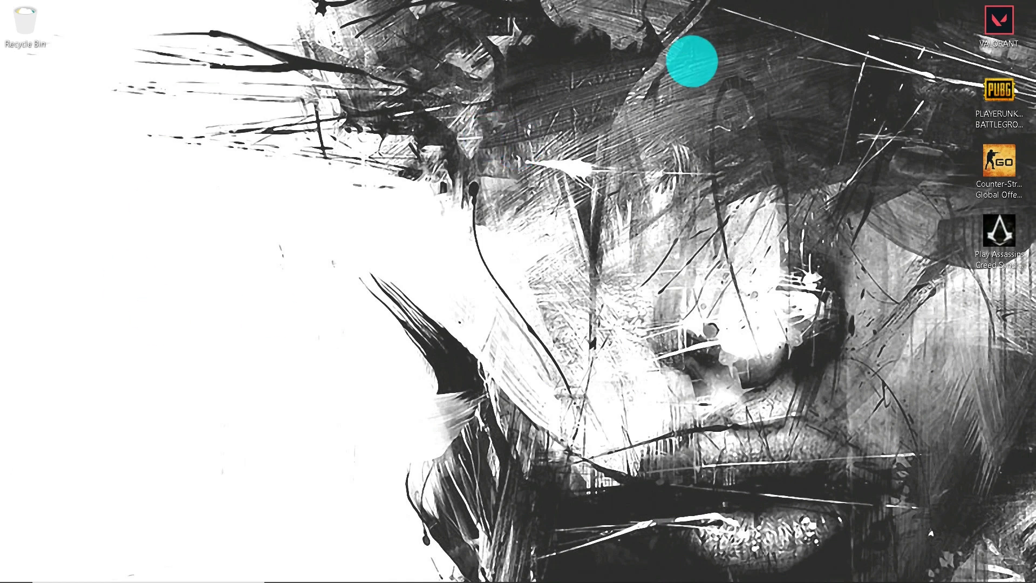
{"action": "mouse_move", "coordinate": [5, 572]}
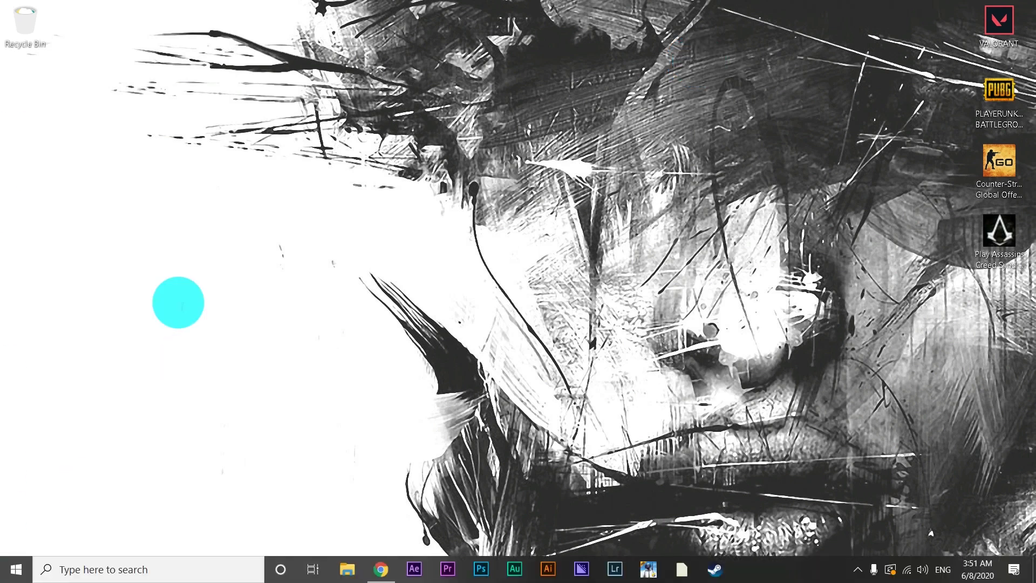
{"action": "right_click", "coordinate": [11, 571]}
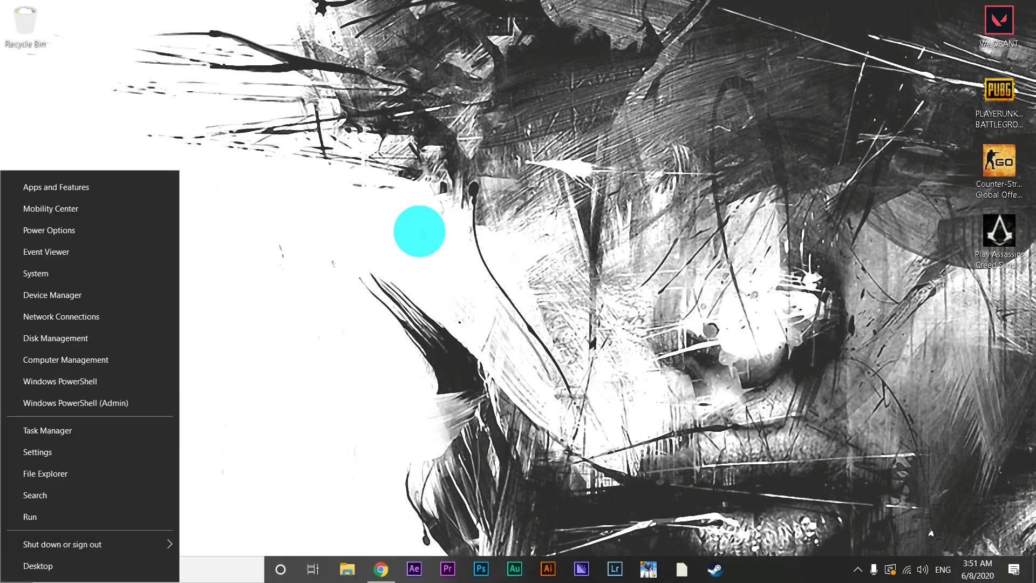
{"action": "left_click", "coordinate": [420, 231]}
Open Update & Security in Windows Settings, review the Windows Update page for available updates, and close Settings
{"action": "left_click", "coordinate": [11, 571]}
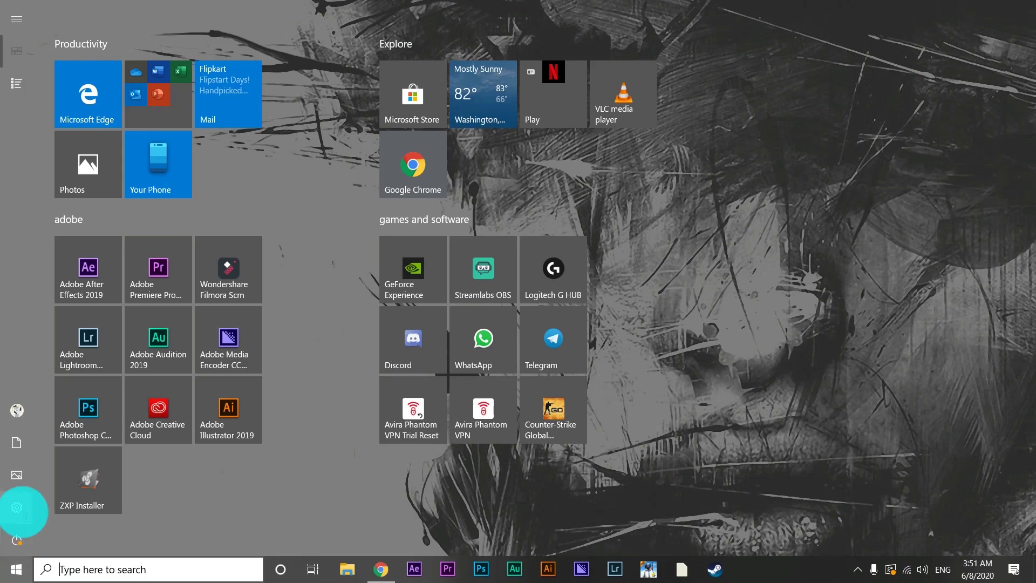
{"action": "left_click", "coordinate": [17, 508]}
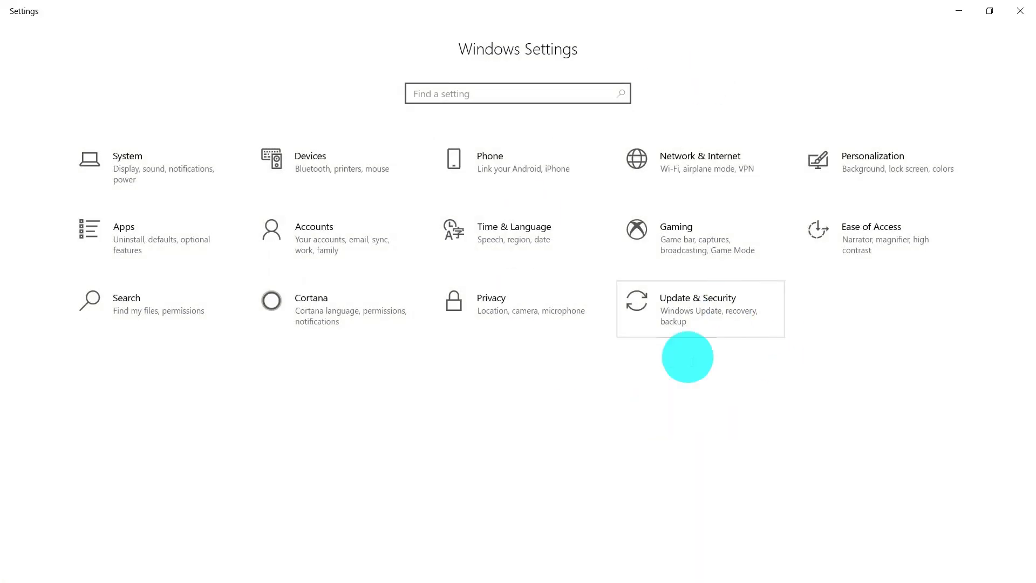
{"action": "left_click", "coordinate": [734, 308]}
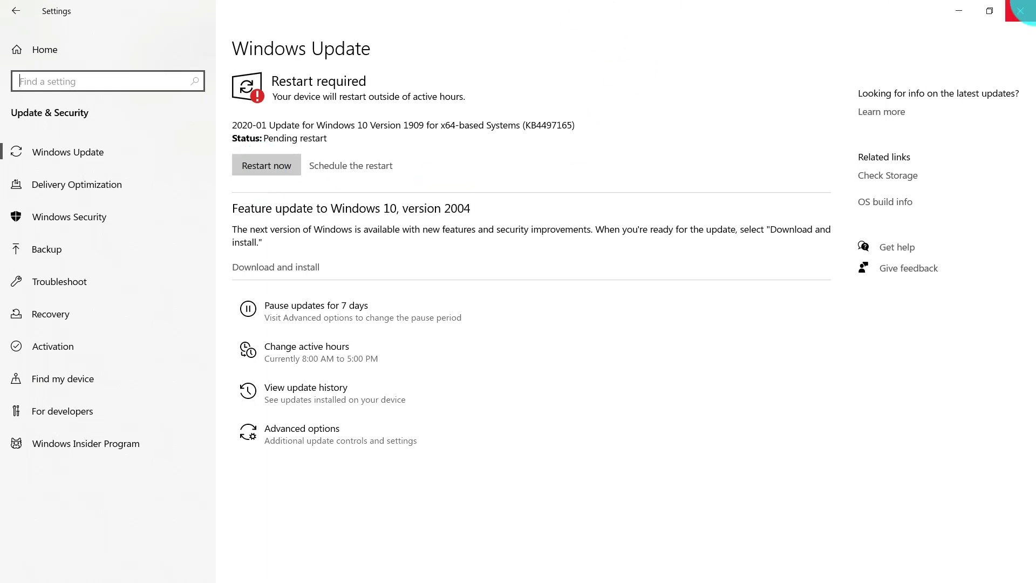
{"action": "left_click", "coordinate": [1021, 11]}
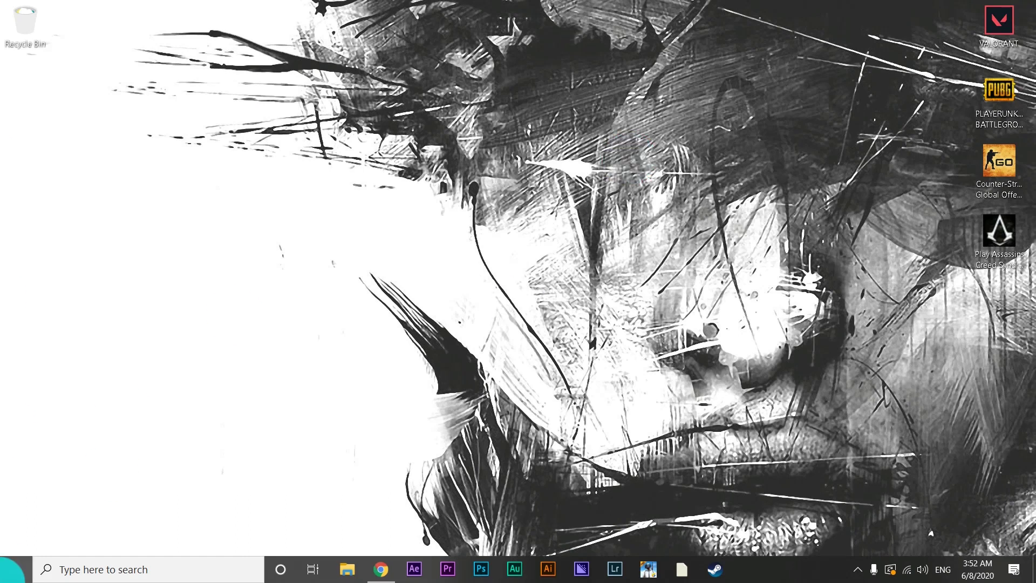
Open Device Manager and select the NVIDIA GeForce GTX 1050 Ti under Display adapters
{"action": "right_click", "coordinate": [10, 571]}
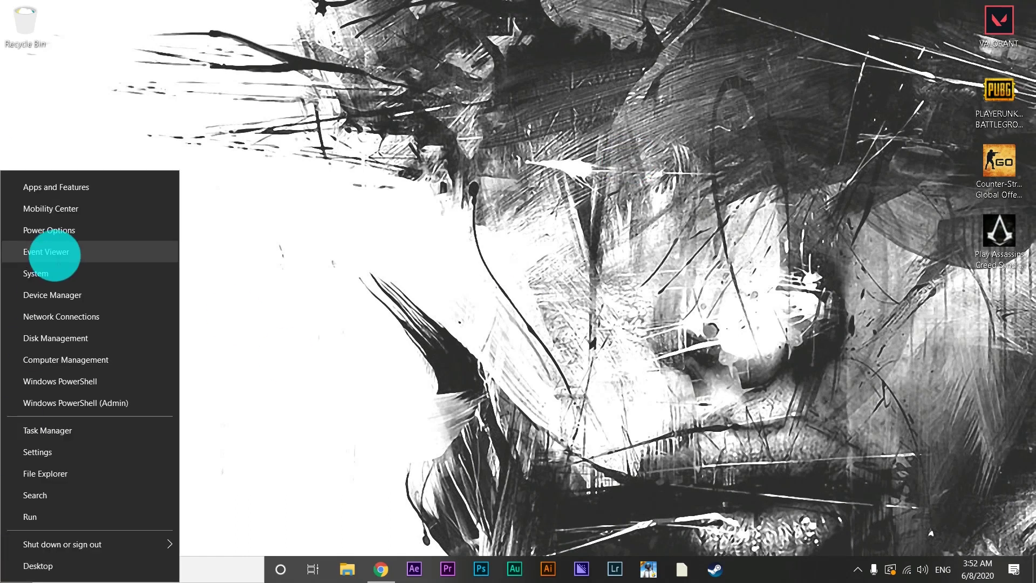
{"action": "left_click", "coordinate": [61, 295]}
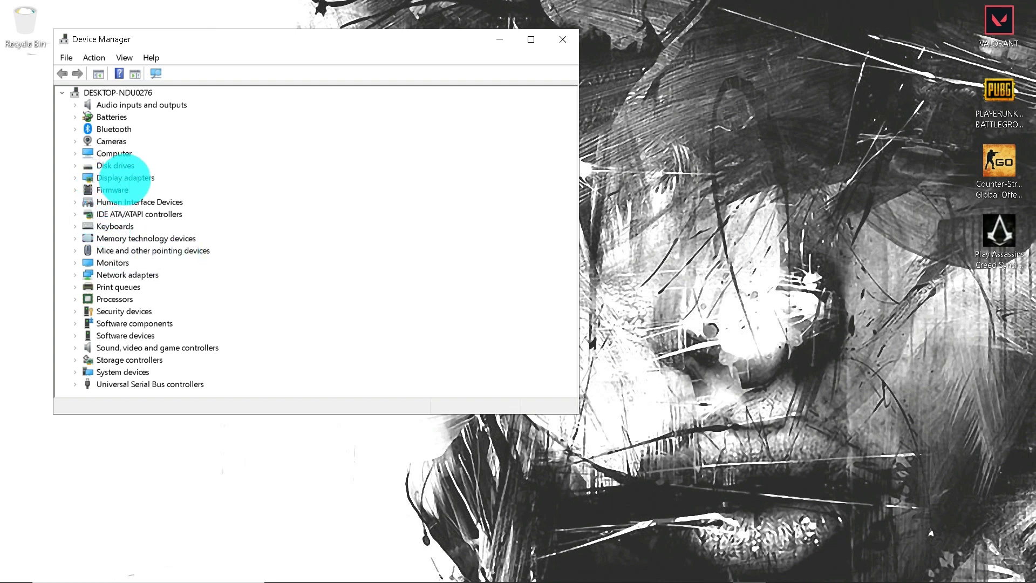
{"action": "double_click", "coordinate": [124, 179]}
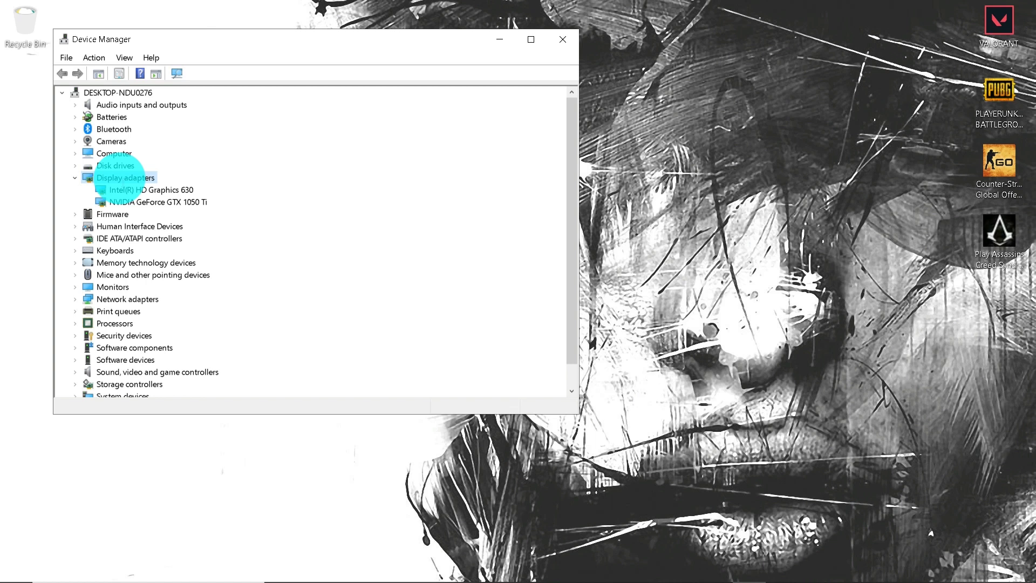
{"action": "left_click", "coordinate": [145, 200]}
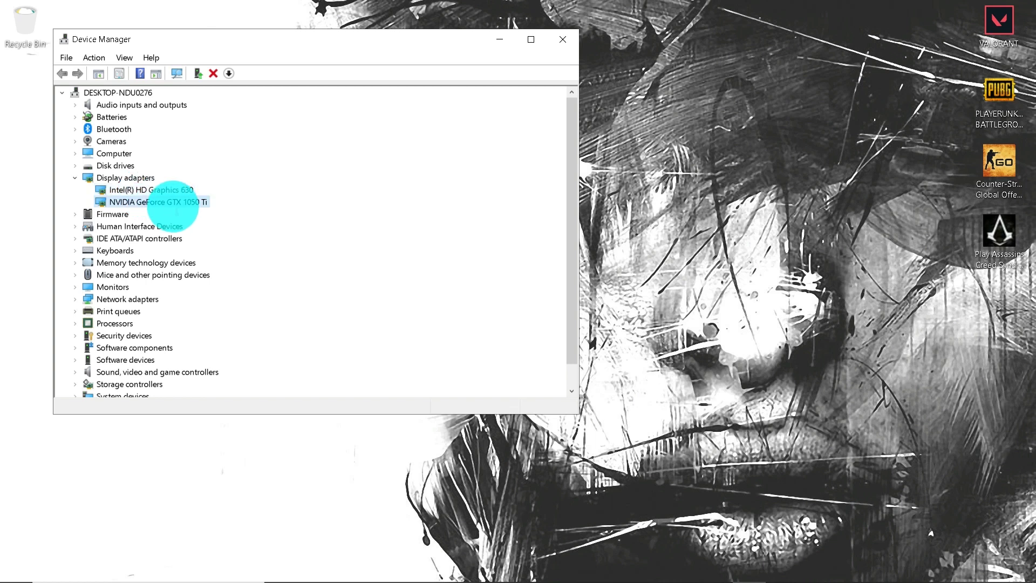
Search automatically for updated driver software for the NVIDIA GeForce GTX 1050 Ti, and close the wizard and Device Manager
{"action": "right_click", "coordinate": [174, 207]}
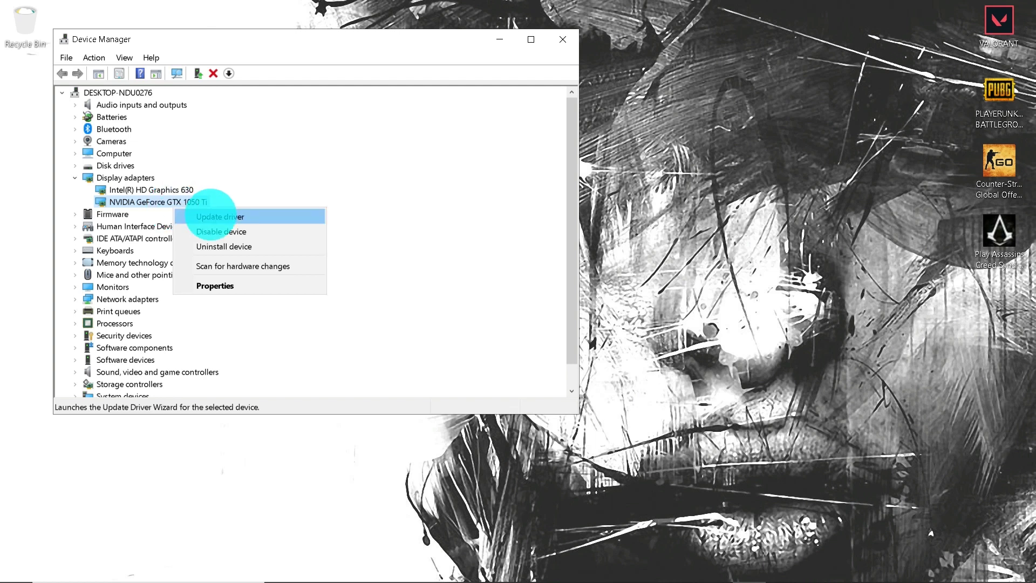
{"action": "left_click", "coordinate": [211, 216]}
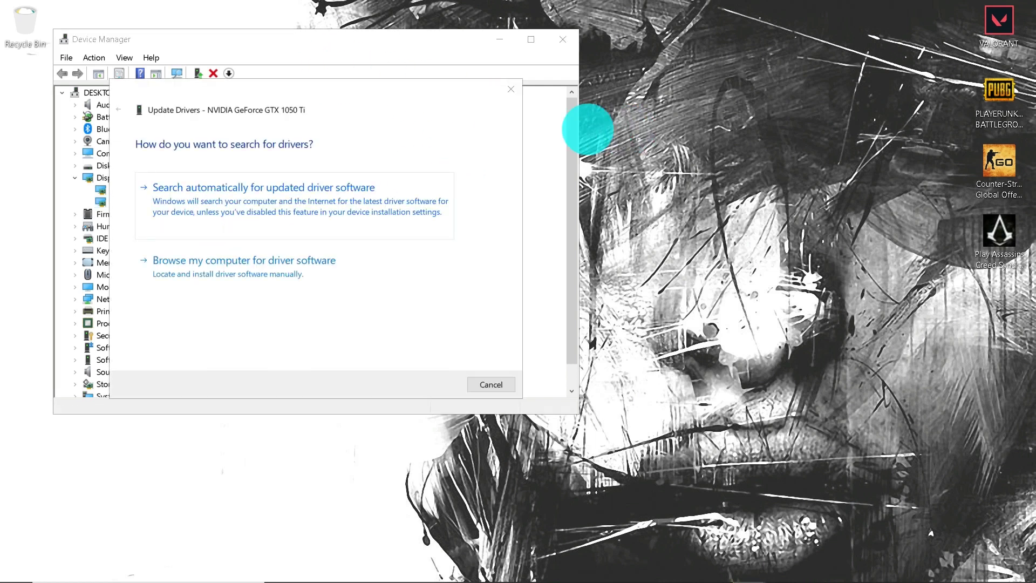
{"action": "left_click_drag", "start_coordinate": [305, 88], "coordinate": [548, 166]}
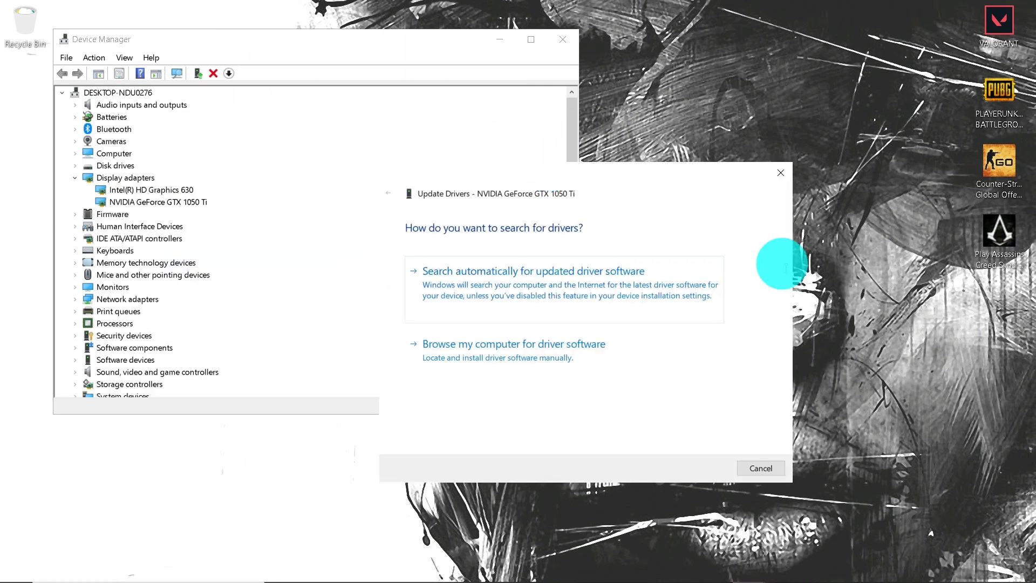
{"action": "left_click_drag", "start_coordinate": [610, 172], "coordinate": [647, 118]}
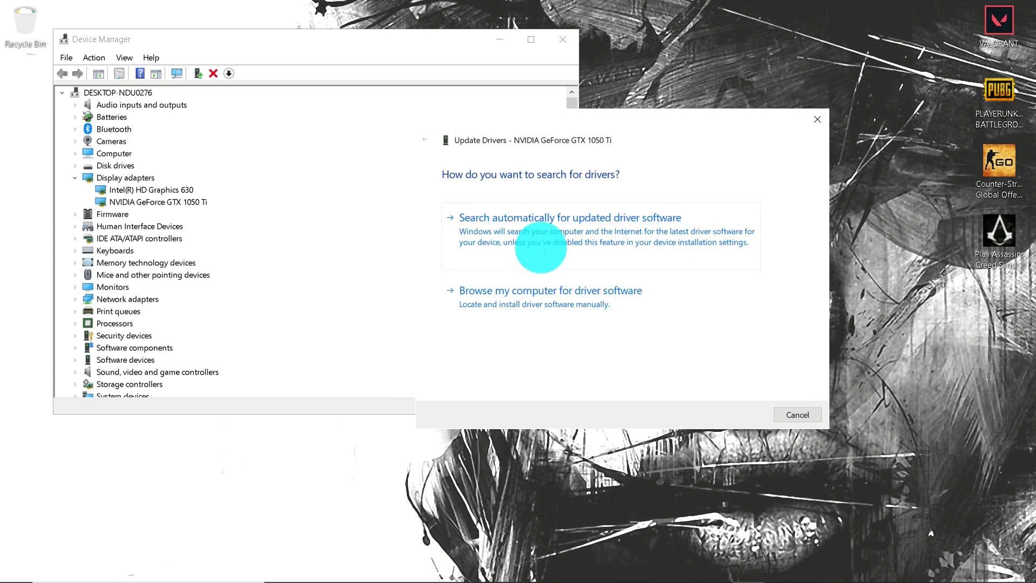
{"action": "left_click", "coordinate": [543, 249]}
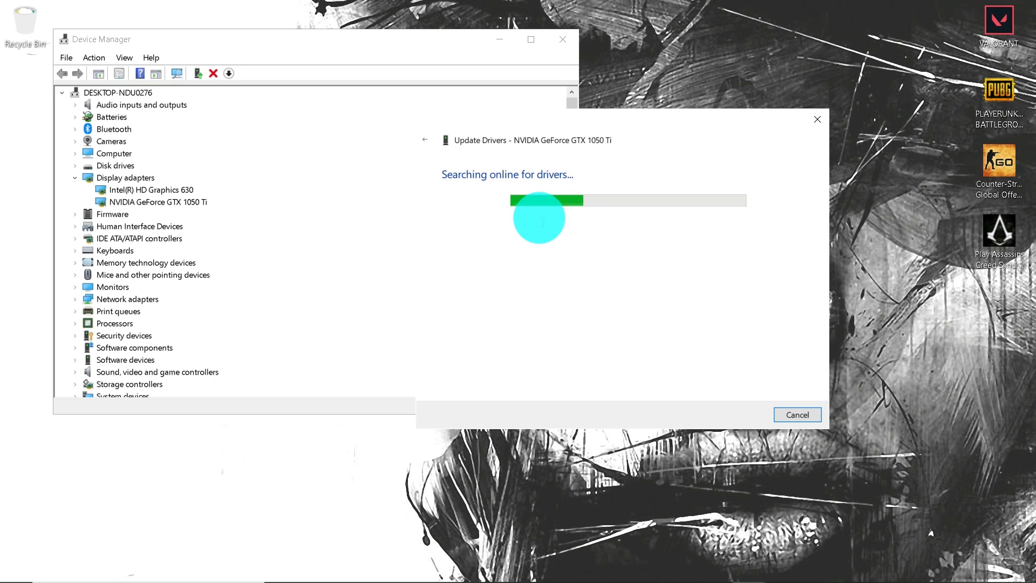
{"action": "left_click_drag", "start_coordinate": [647, 114], "coordinate": [585, 74]}
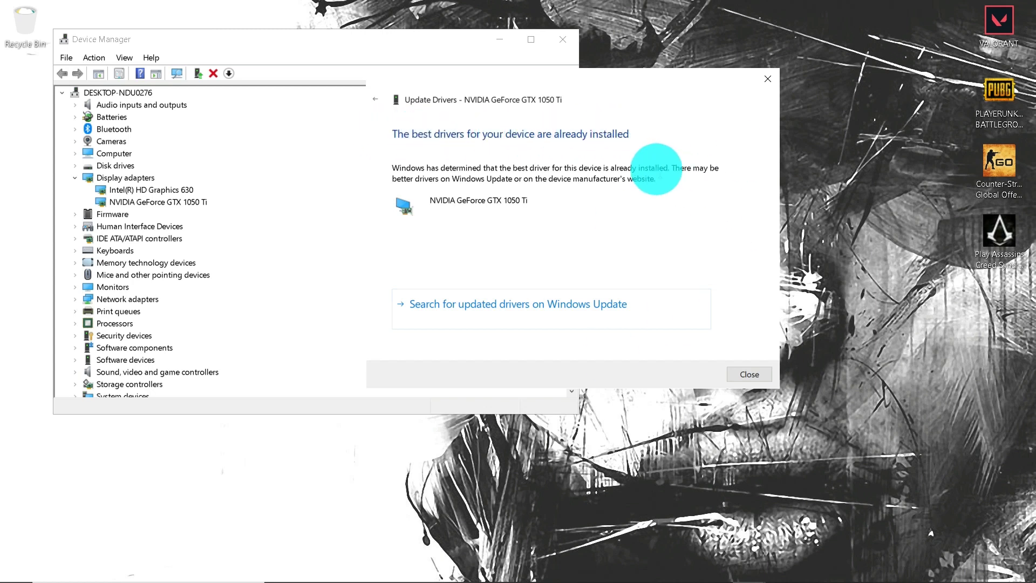
{"action": "left_click", "coordinate": [768, 78]}
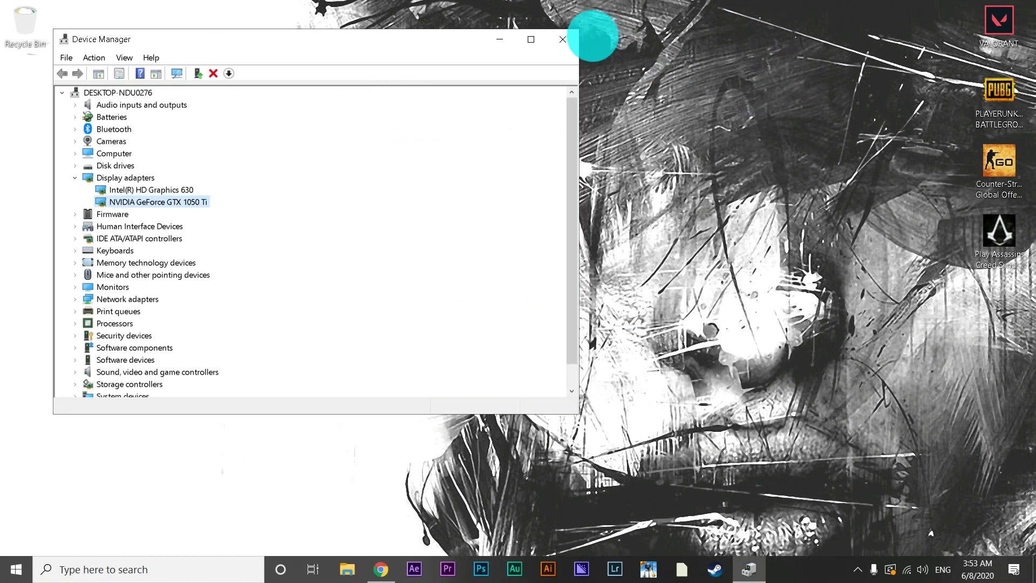
{"action": "left_click", "coordinate": [576, 34]}
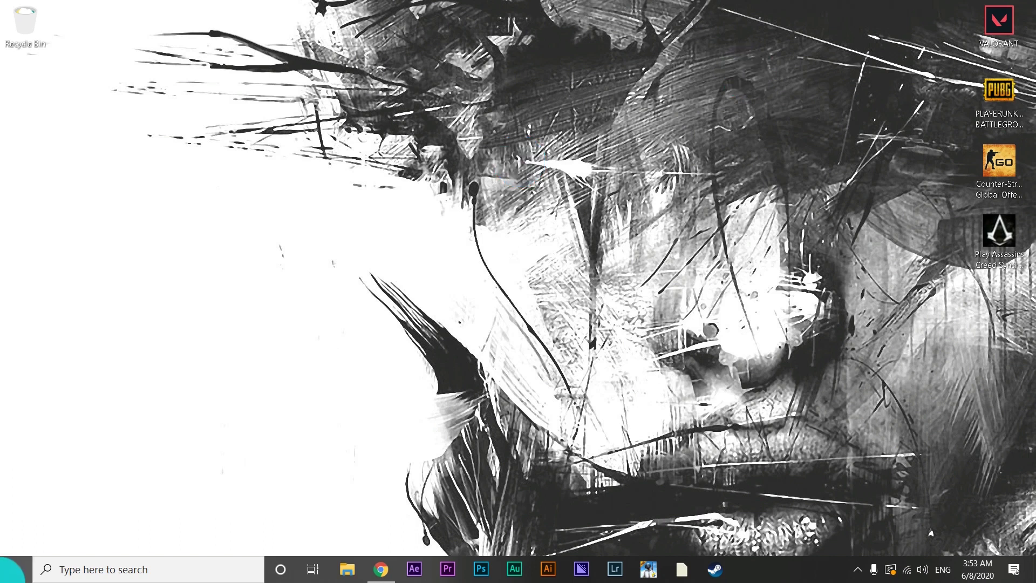
Launch Intel Driver & Support Assistant from the list of all installed apps
{"action": "left_click", "coordinate": [15, 569]}
{"action": "left_click", "coordinate": [27, 99]}
{"action": "scroll", "coordinate": [347, 104], "scroll_direction": "down", "scroll_amount": 8}
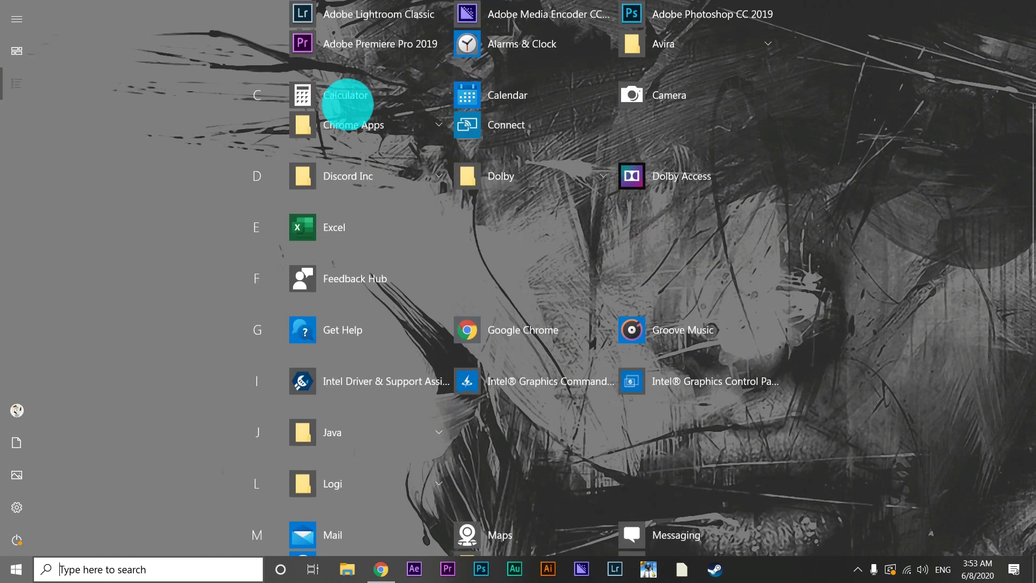
{"action": "scroll", "coordinate": [398, 162], "scroll_direction": "up", "scroll_amount": 2}
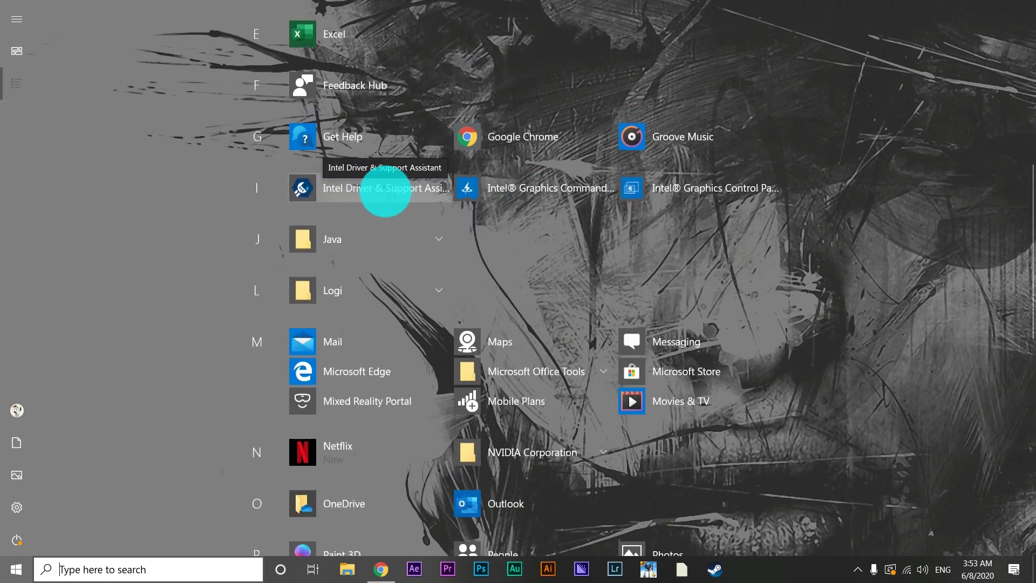
{"action": "left_click", "coordinate": [386, 189]}
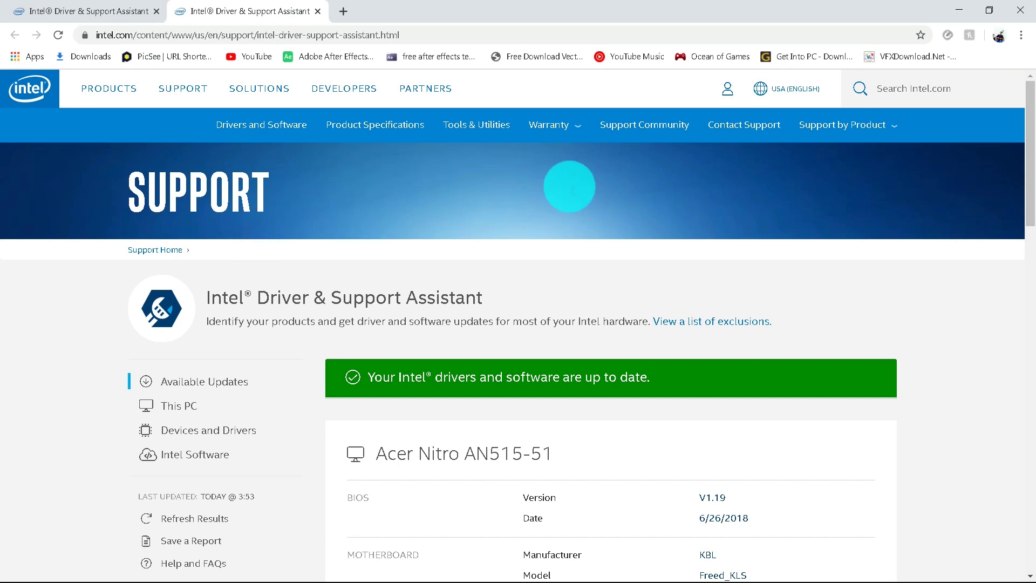
Review the Intel driver update status, the system information and the Devices and Drivers list
{"action": "scroll", "coordinate": [572, 190], "scroll_direction": "down", "scroll_amount": 5}
{"action": "scroll", "coordinate": [572, 190], "scroll_direction": "up", "scroll_amount": 5}
{"action": "scroll", "coordinate": [572, 190], "scroll_direction": "down", "scroll_amount": 3}
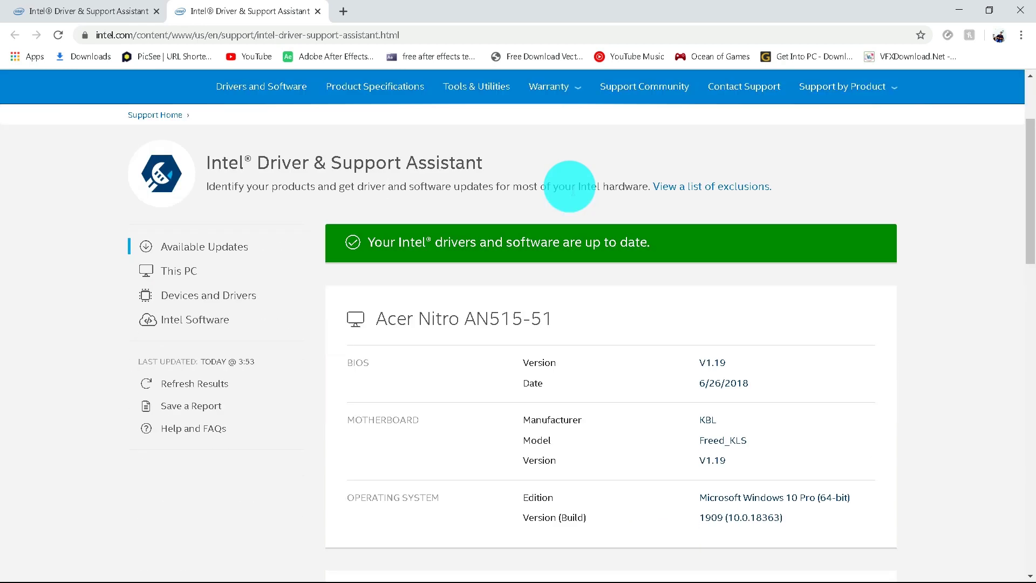
{"action": "scroll", "coordinate": [570, 186], "scroll_direction": "down", "scroll_amount": 7}
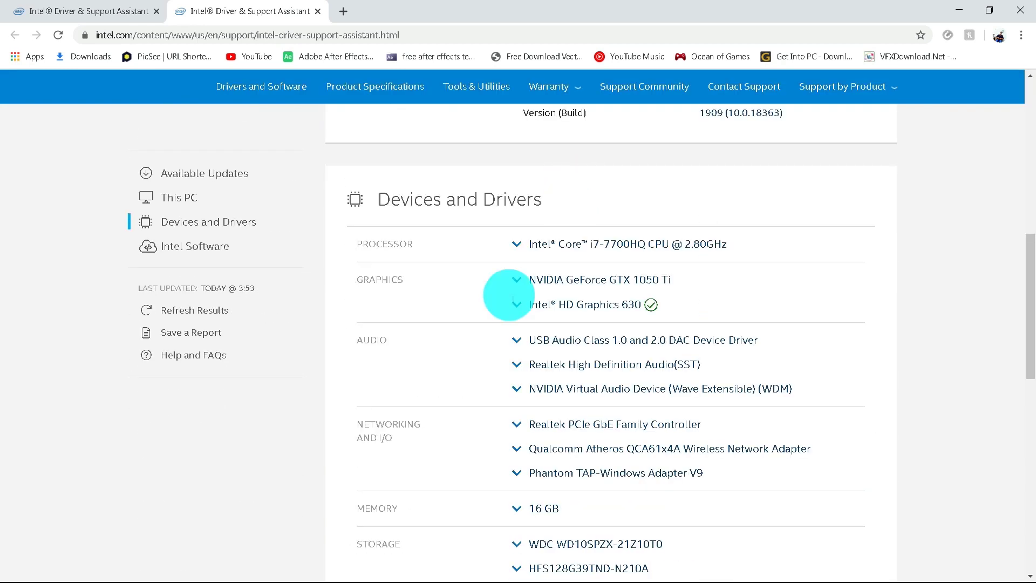
{"action": "scroll", "coordinate": [594, 259], "scroll_direction": "down", "scroll_amount": 4}
{"action": "scroll", "coordinate": [606, 216], "scroll_direction": "up", "scroll_amount": 4}
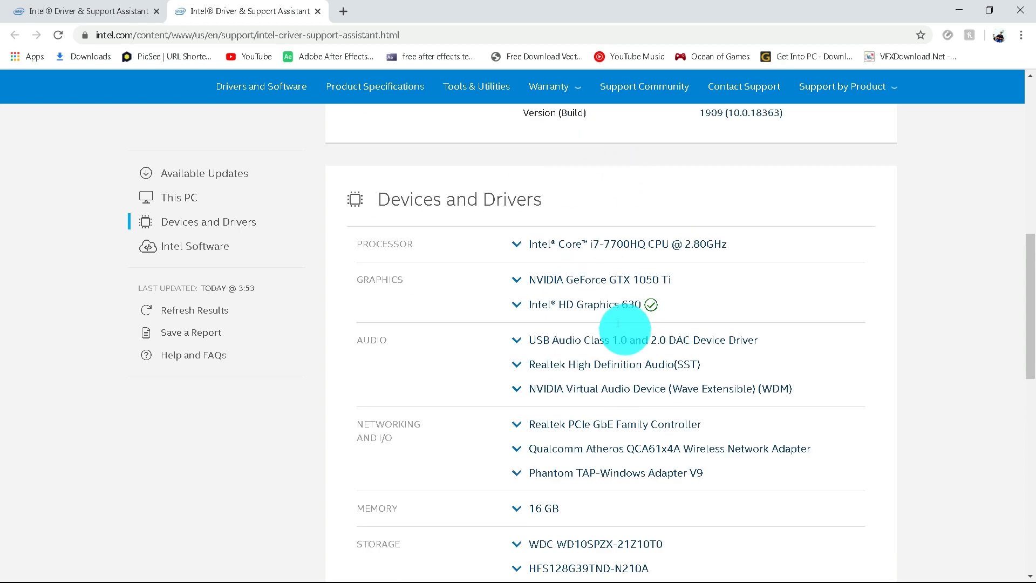
View the Intel HD Graphics 630 driver details, decline the feedback survey and collapse the details
{"action": "scroll", "coordinate": [567, 195], "scroll_direction": "down", "scroll_amount": 1}
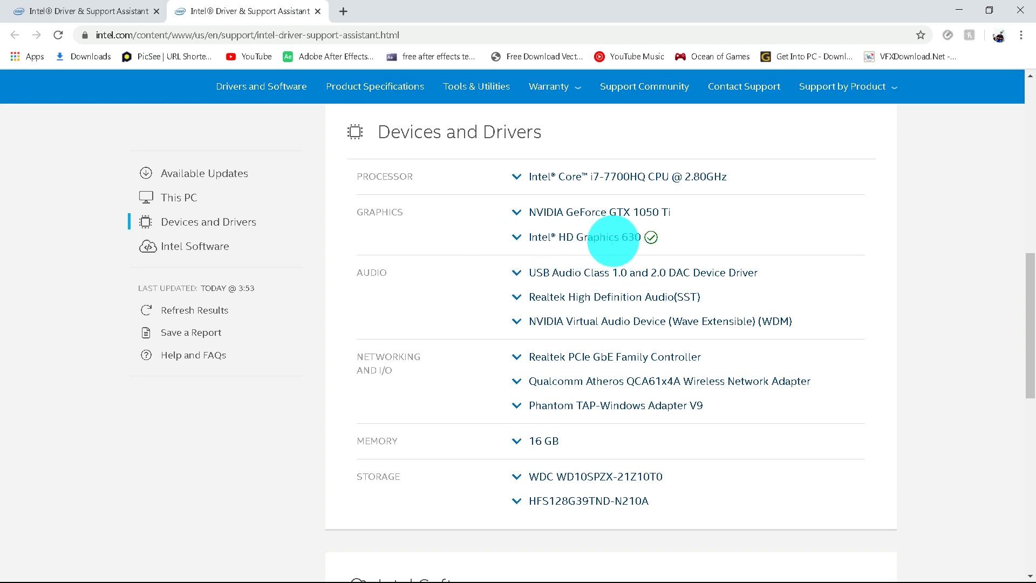
{"action": "left_click", "coordinate": [517, 237]}
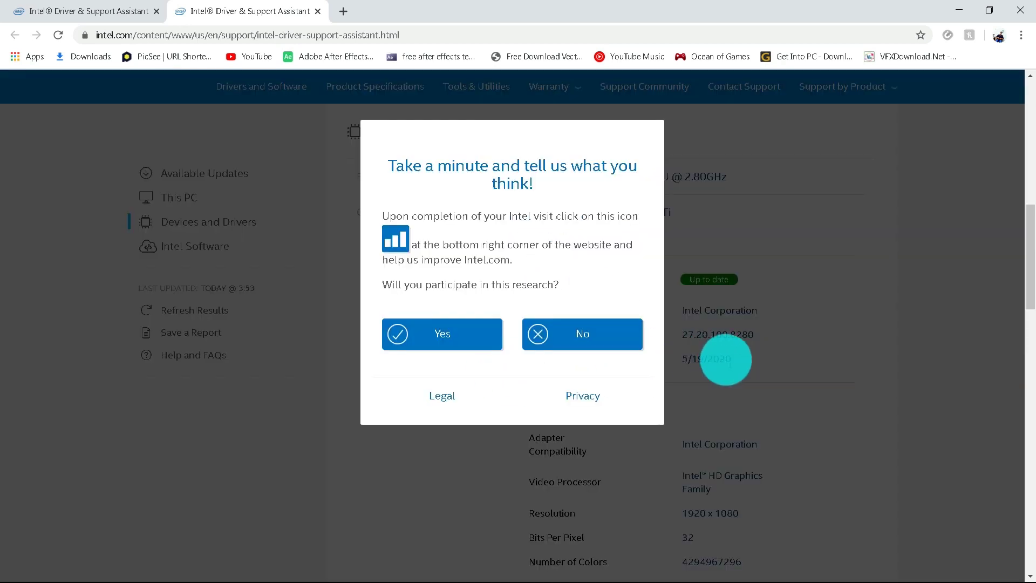
{"action": "left_click", "coordinate": [577, 337]}
{"action": "left_click", "coordinate": [515, 233]}
{"action": "scroll", "coordinate": [643, 221], "scroll_direction": "up", "scroll_amount": 4}
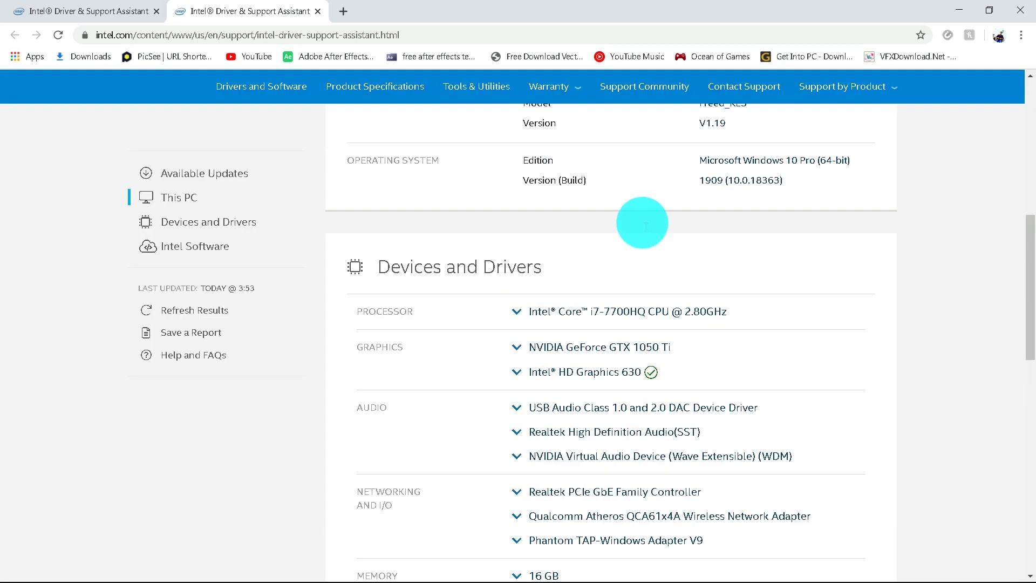
Recheck the Intel assistant results page, from the available updates status to the listed devices and drivers
{"action": "scroll", "coordinate": [643, 222], "scroll_direction": "up", "scroll_amount": 4}
{"action": "scroll", "coordinate": [643, 222], "scroll_direction": "down", "scroll_amount": 10}
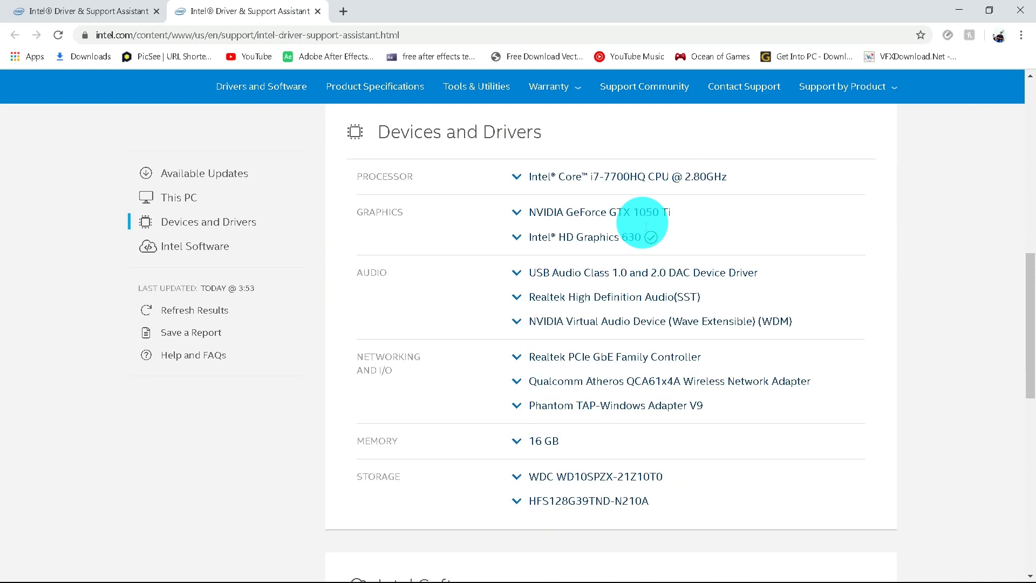
{"action": "scroll", "coordinate": [312, 326], "scroll_direction": "up", "scroll_amount": 10}
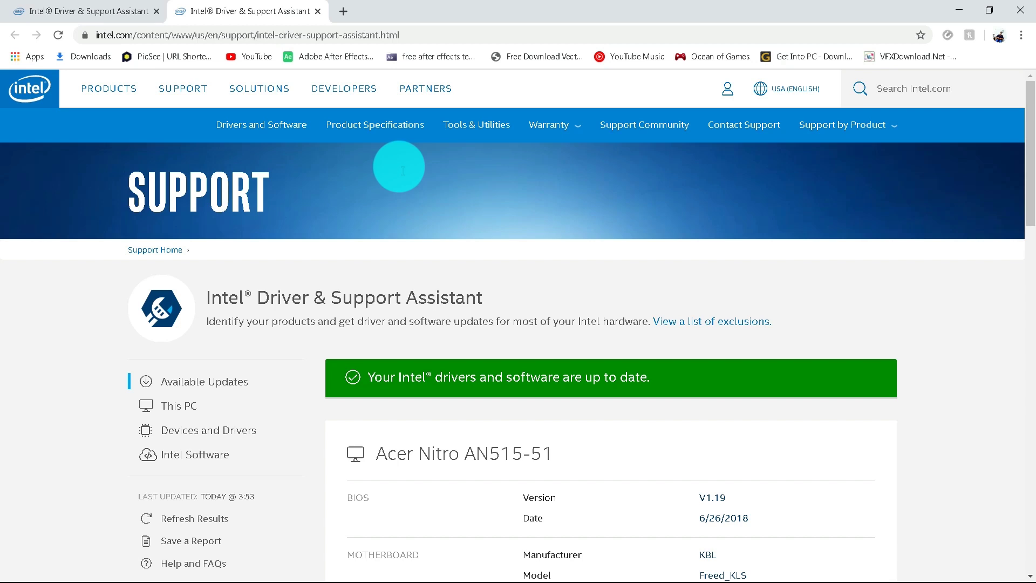
{"action": "scroll", "coordinate": [402, 171], "scroll_direction": "down", "scroll_amount": 5}
{"action": "scroll", "coordinate": [400, 168], "scroll_direction": "down", "scroll_amount": 2}
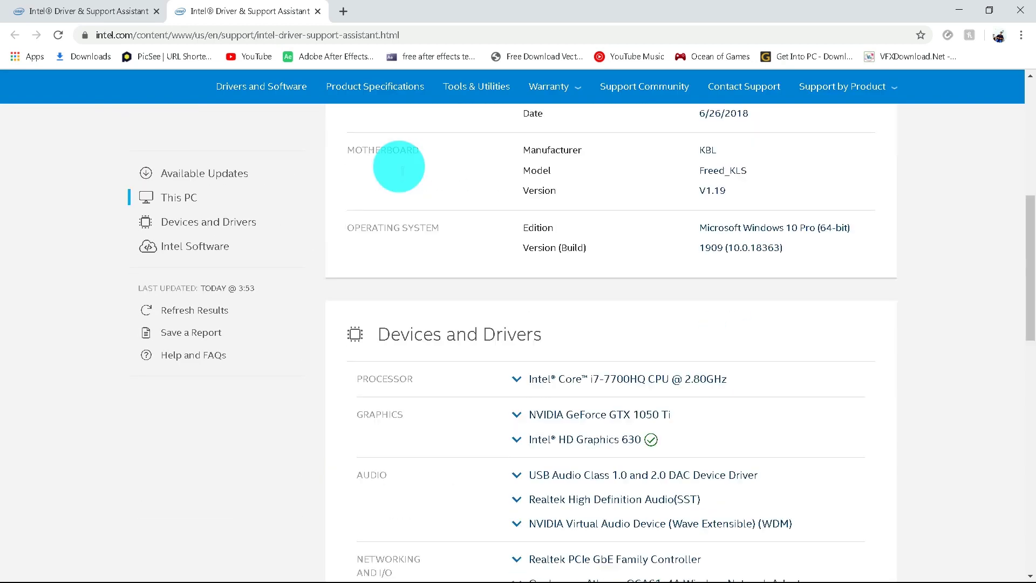
{"action": "scroll", "coordinate": [402, 170], "scroll_direction": "up", "scroll_amount": 4}
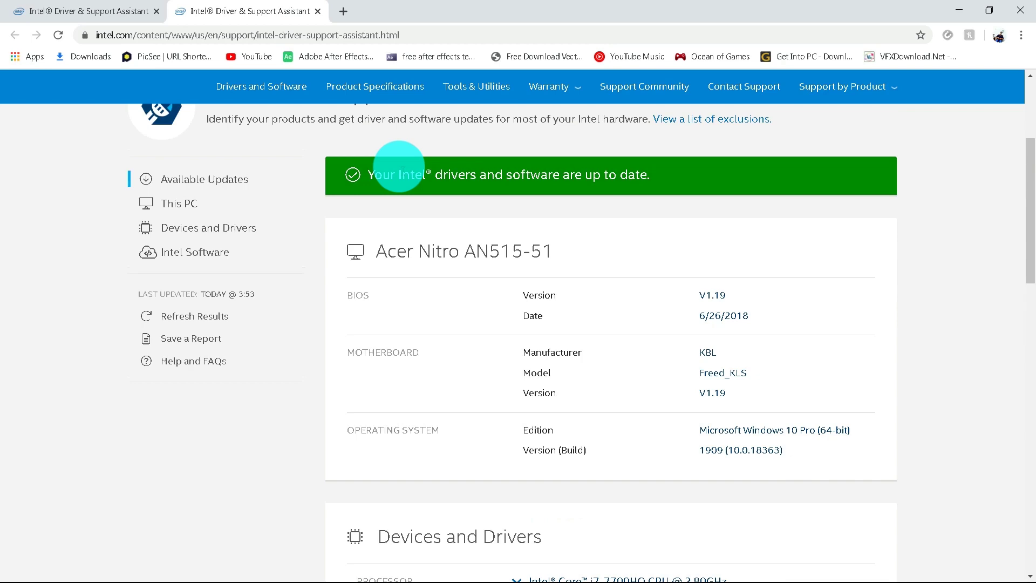